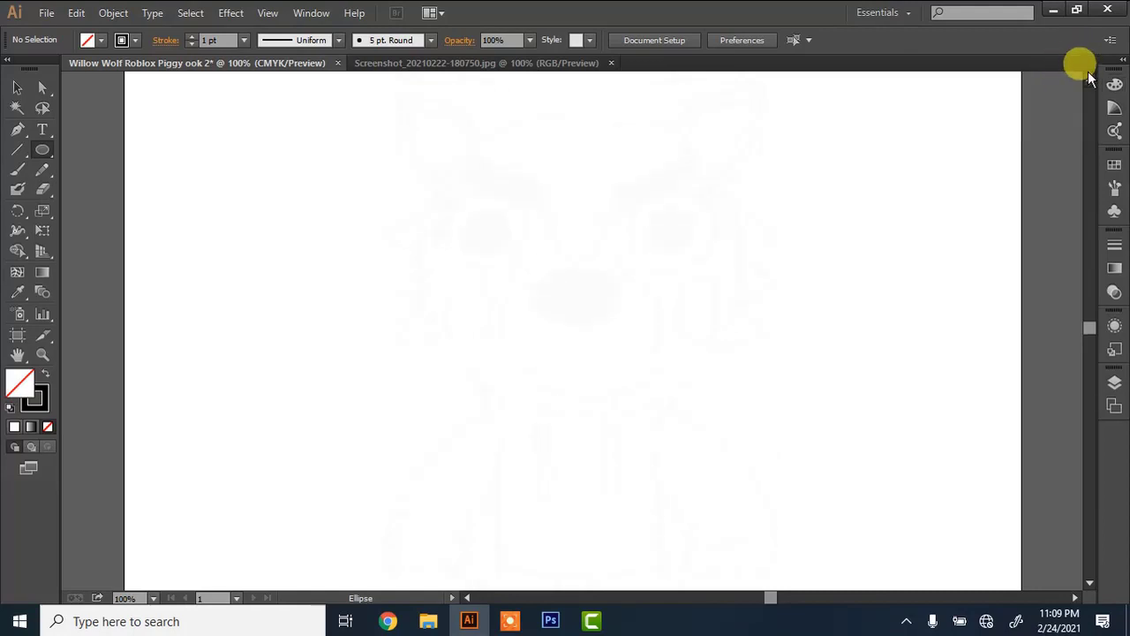
Draw a large ellipse for the wolf's head and two concentric circles for its left eye, tracing the faint sketch.
{"action": "left_click", "coordinate": [1090, 78]}
{"action": "left_click_drag", "start_coordinate": [418, 174], "coordinate": [743, 478]}
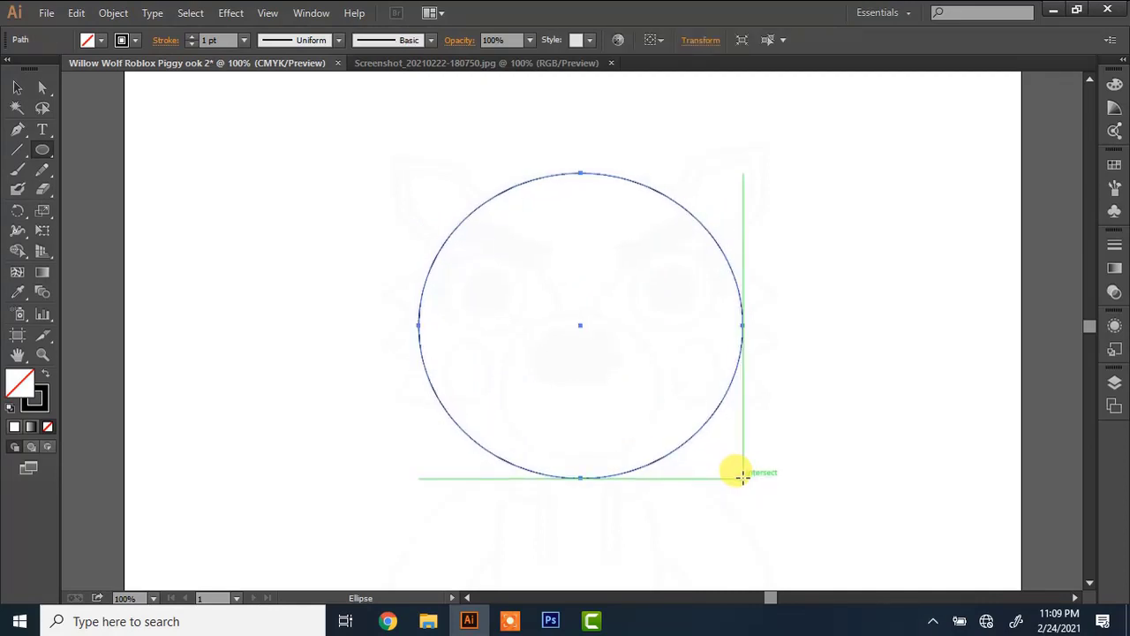
{"action": "key", "text": "ctrl+="}
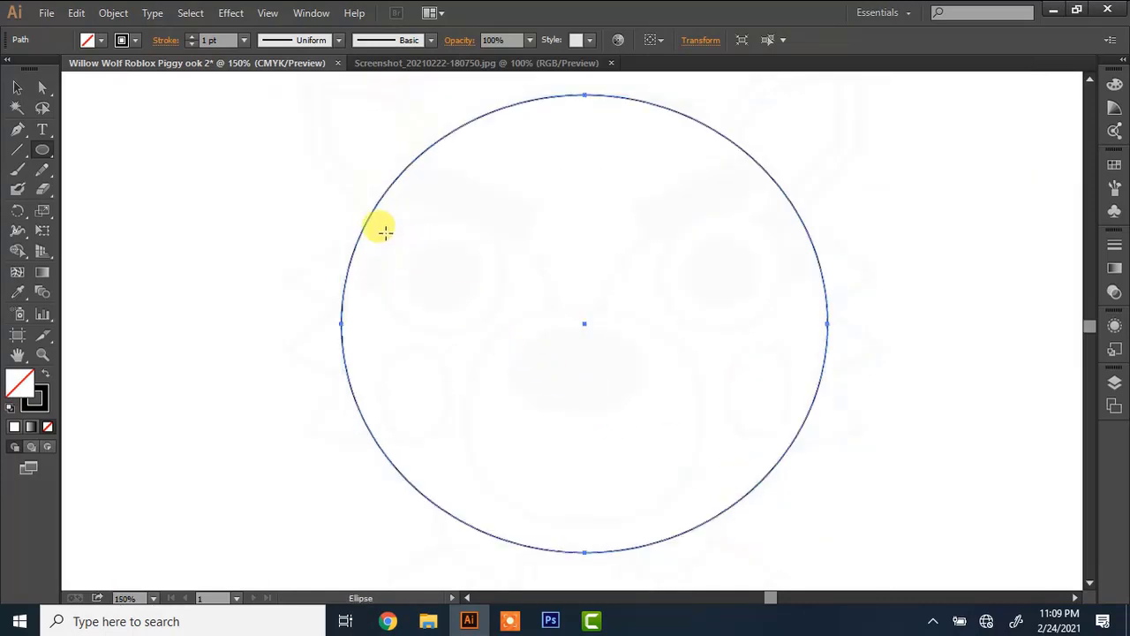
{"action": "left_click_drag", "start_coordinate": [381, 224], "coordinate": [502, 335]}
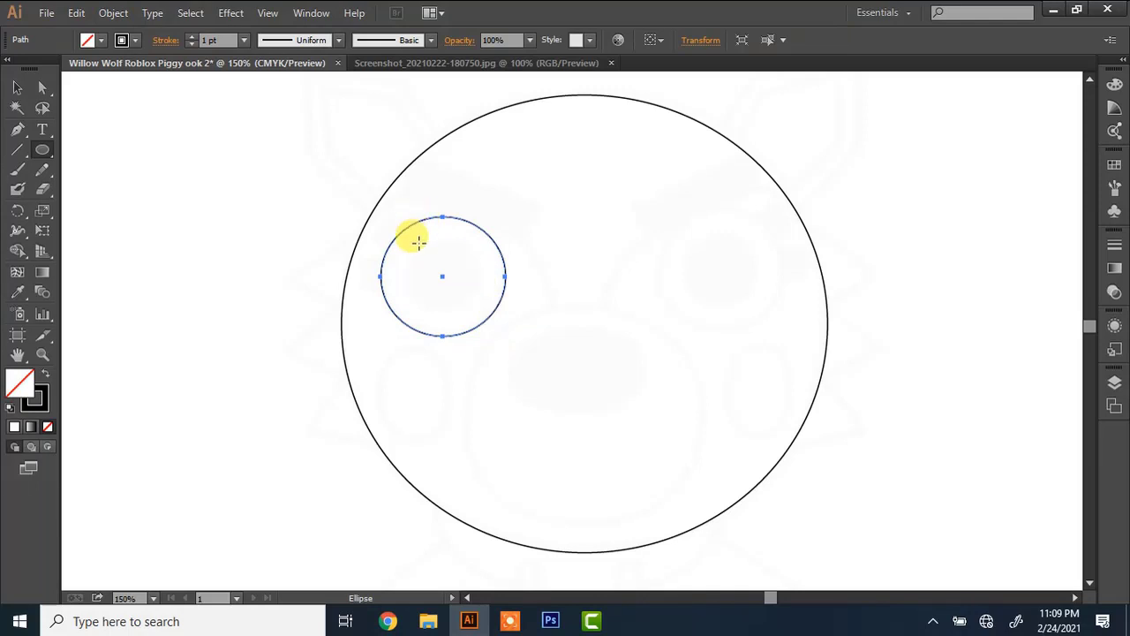
{"action": "left_click_drag", "start_coordinate": [411, 241], "coordinate": [469, 308]}
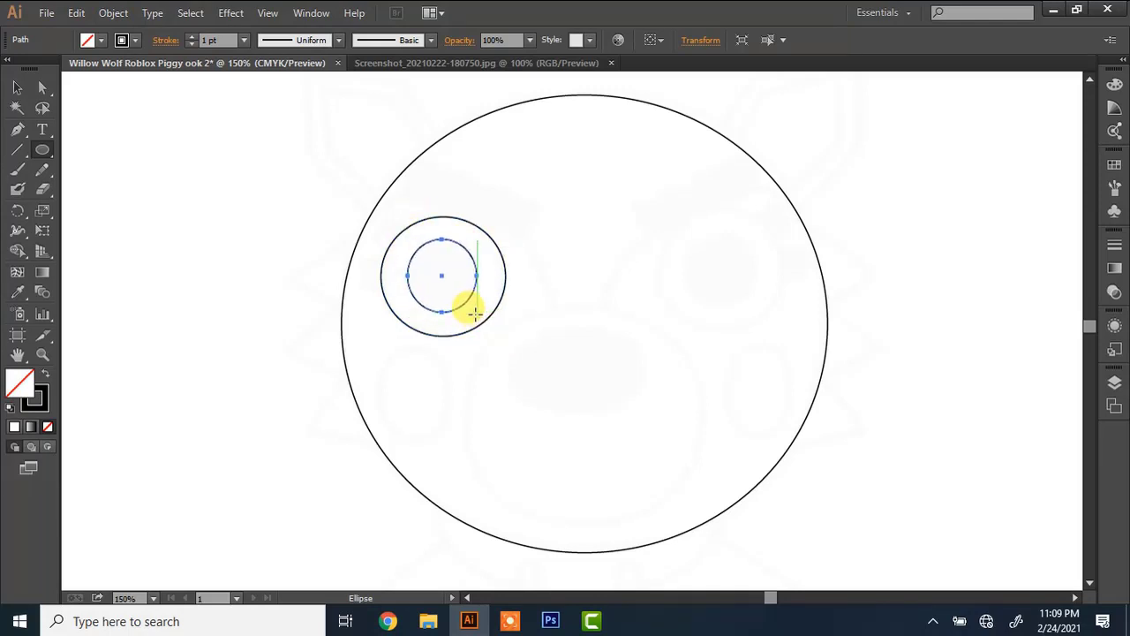
Draw a small closed box with the Pen tool against the left eye's outer edge, curving its inner side along the eye.
{"action": "key", "text": "ctrl+plus"}
{"action": "key", "text": "p"}
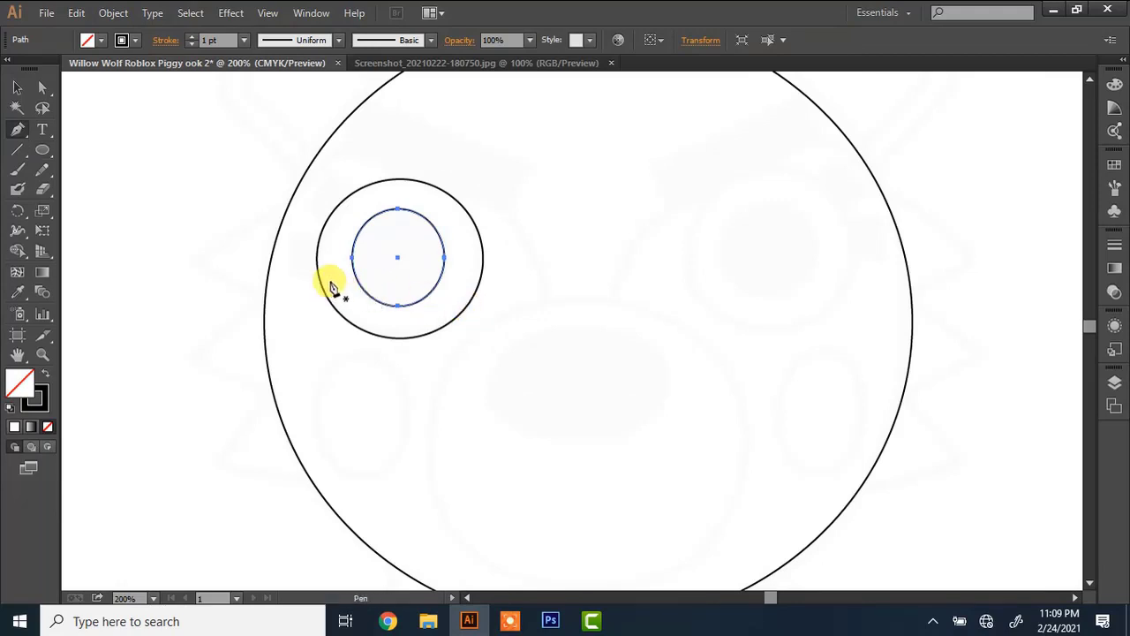
{"action": "left_click_drag", "start_coordinate": [322, 277], "coordinate": [315, 239]}
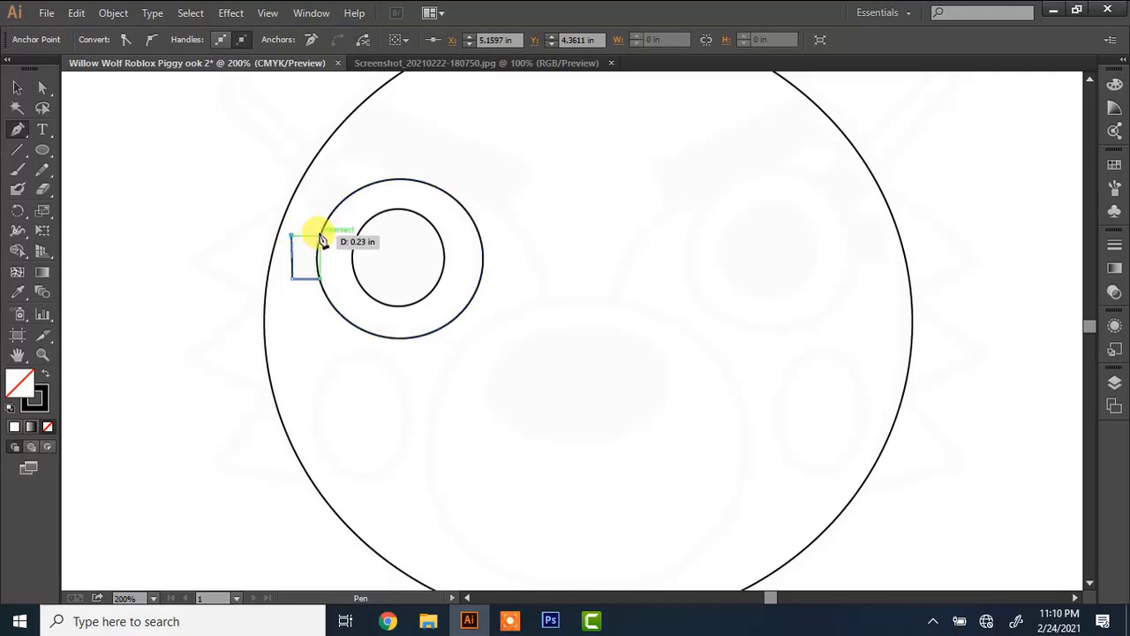
{"action": "key", "text": "ctrl+plus"}
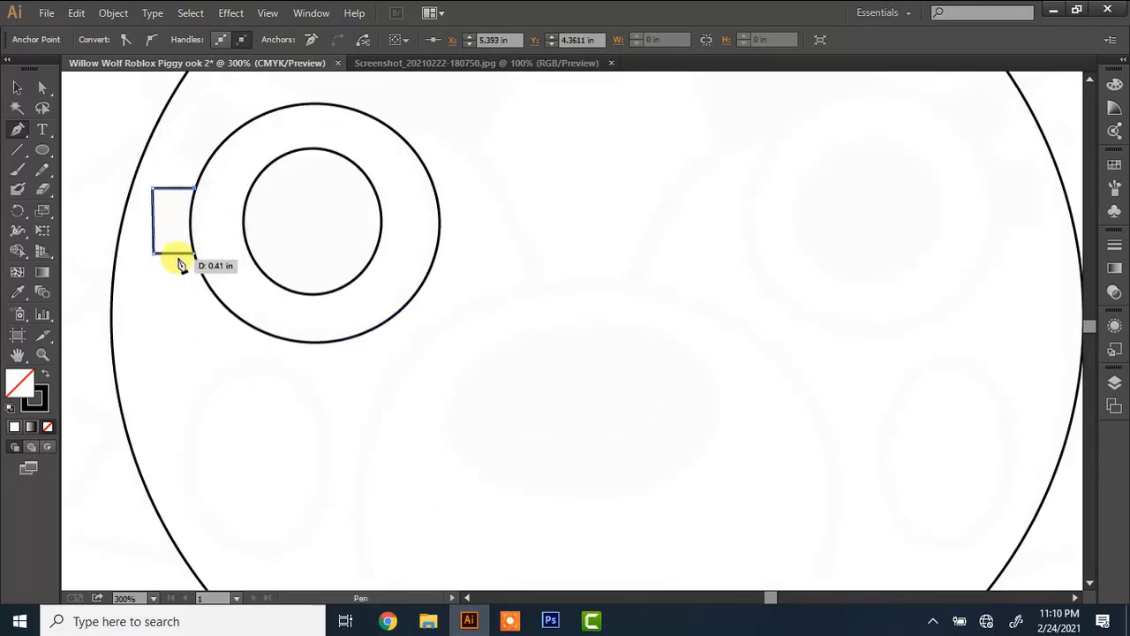
{"action": "left_click_drag", "start_coordinate": [196, 256], "coordinate": [212, 288]}
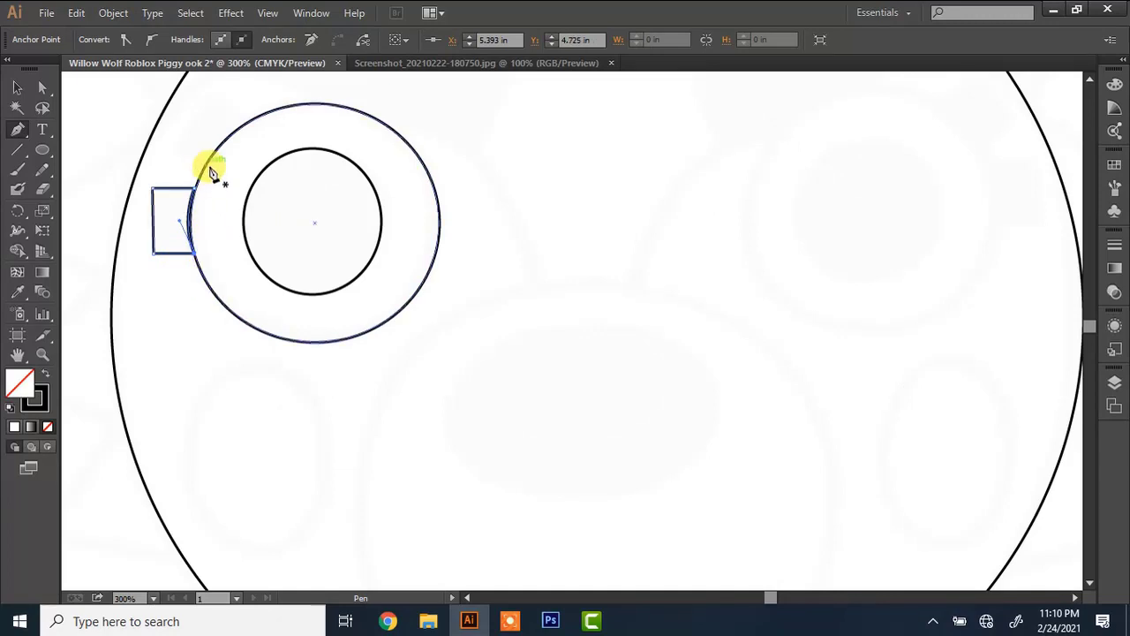
Draw a second, tilted box on the left eye's upper-left edge, curve its inner side along the eye and adjust its outer corner.
{"action": "left_click_drag", "start_coordinate": [203, 170], "coordinate": [174, 153]}
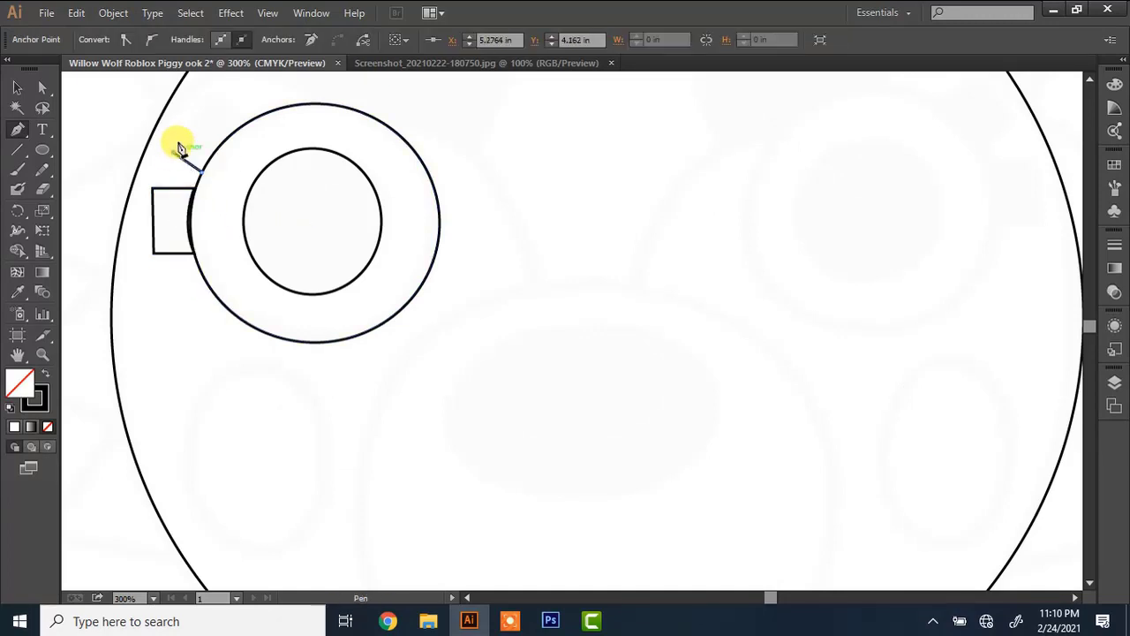
{"action": "left_click", "coordinate": [246, 121]}
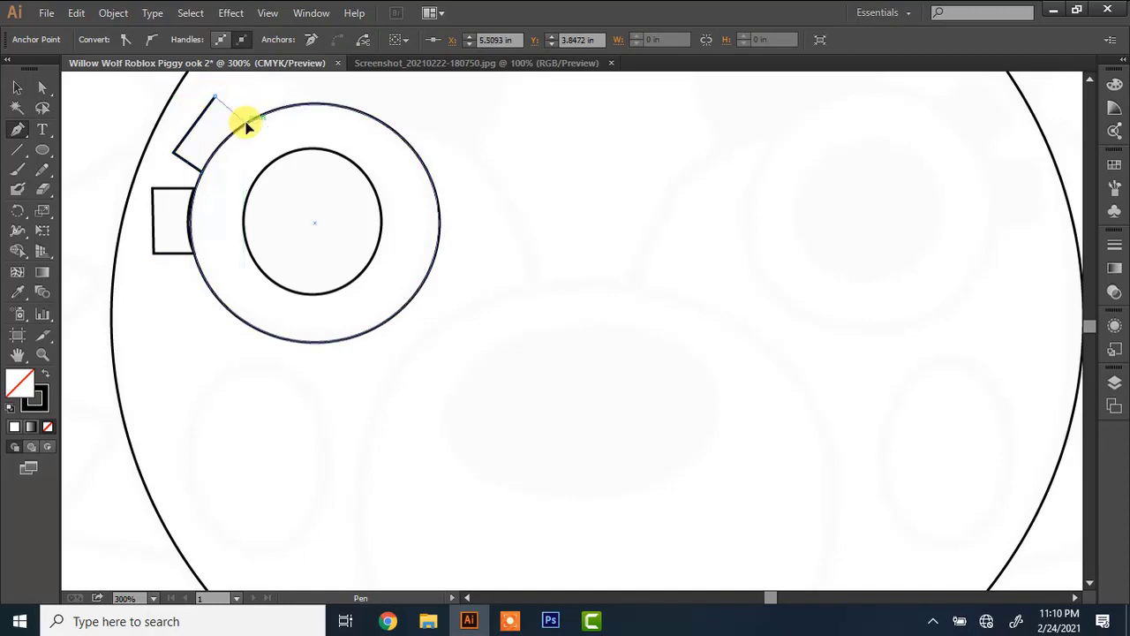
{"action": "left_click_drag", "start_coordinate": [202, 178], "coordinate": [198, 220]}
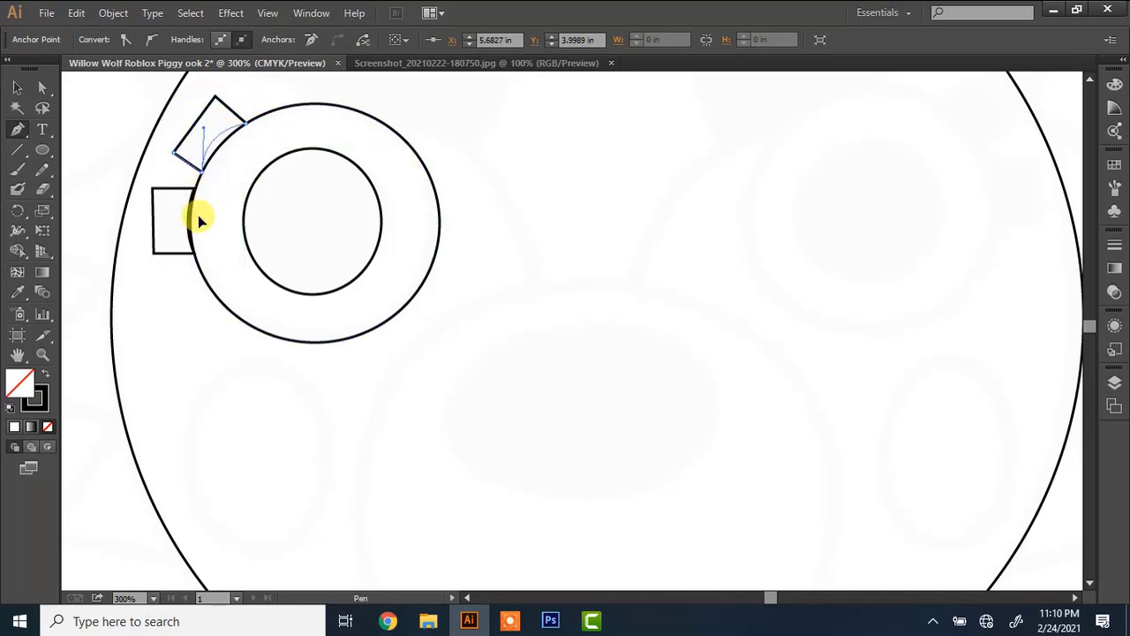
{"action": "key", "text": "a"}
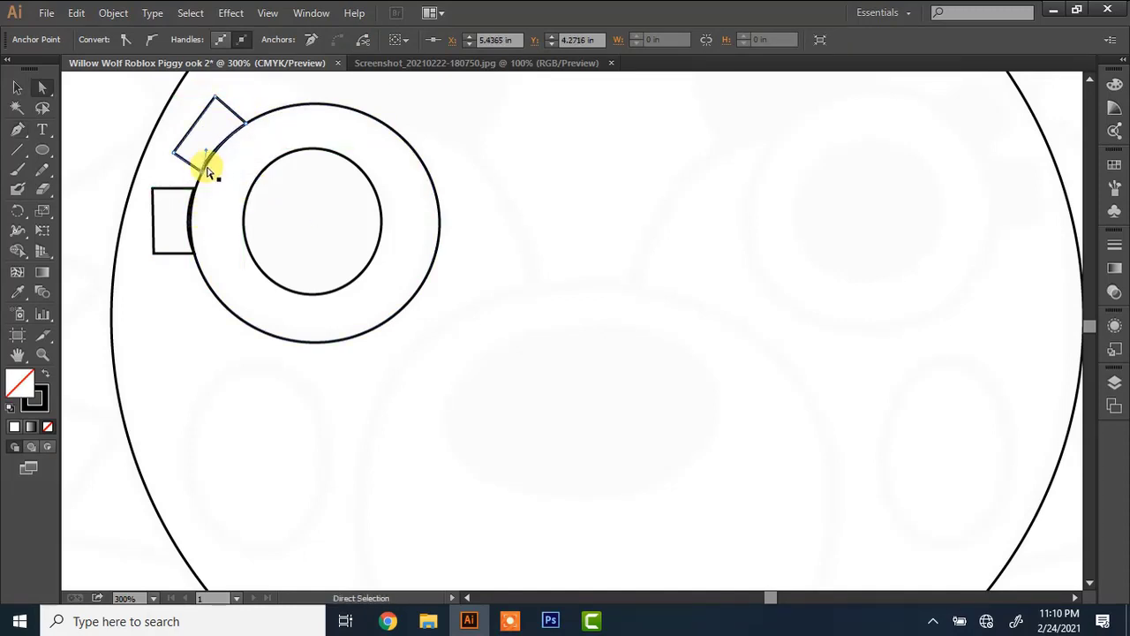
{"action": "left_click_drag", "start_coordinate": [177, 157], "coordinate": [178, 158]}
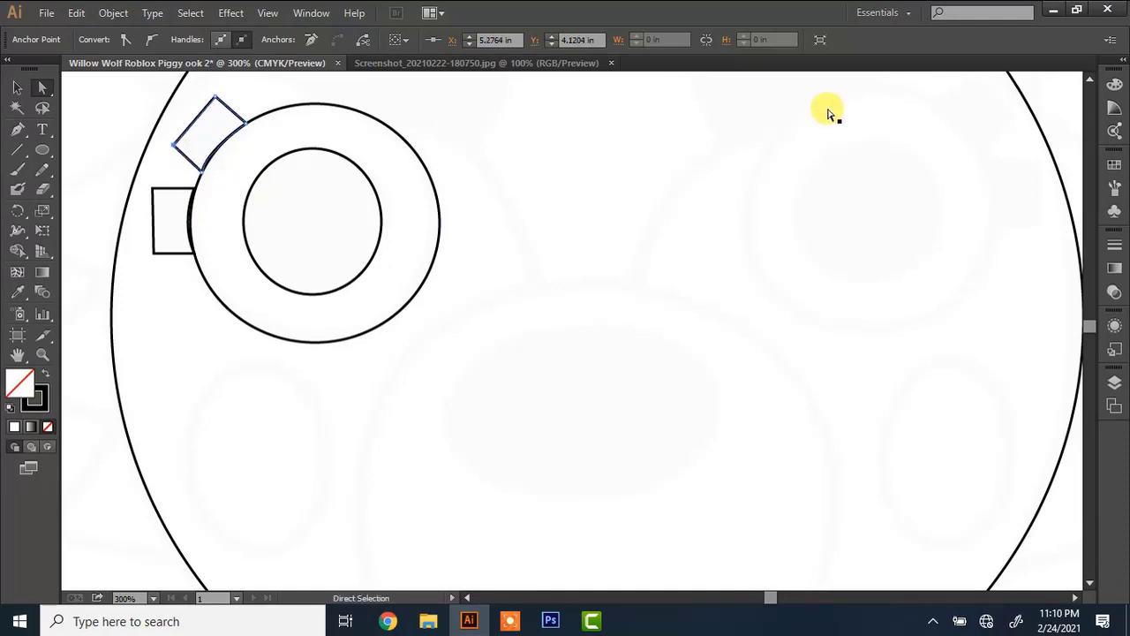
Draw a slanted four-sided eyebrow above the left eye with the Pen tool and give it a black fill without a stroke.
{"action": "scroll", "coordinate": [1090, 84], "scroll_direction": "up", "scroll_amount": 3}
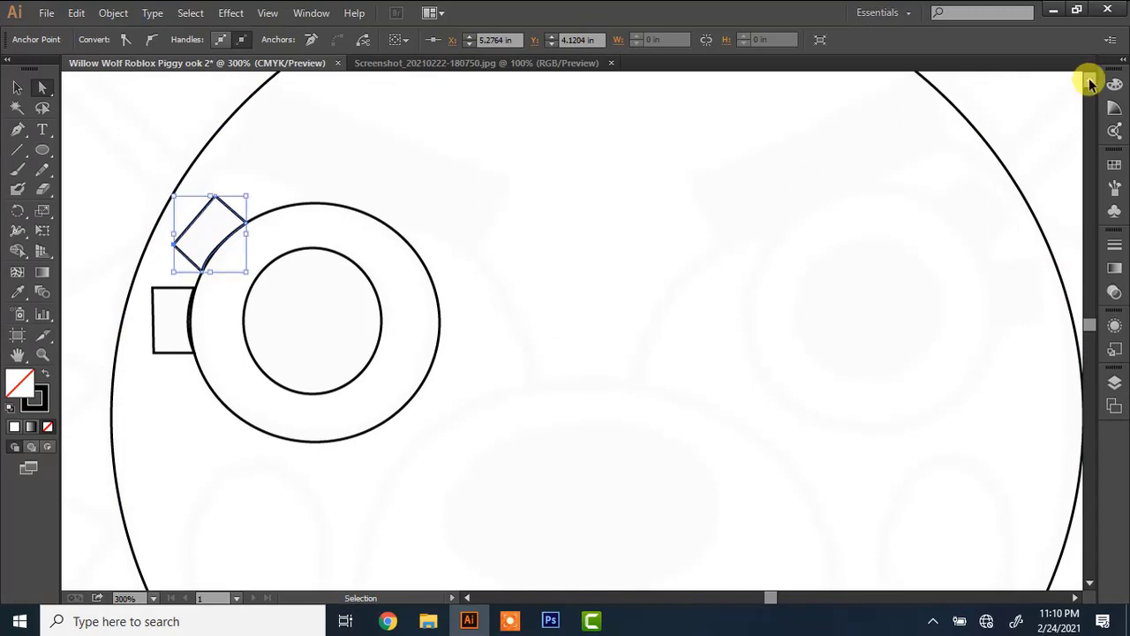
{"action": "key", "text": "p"}
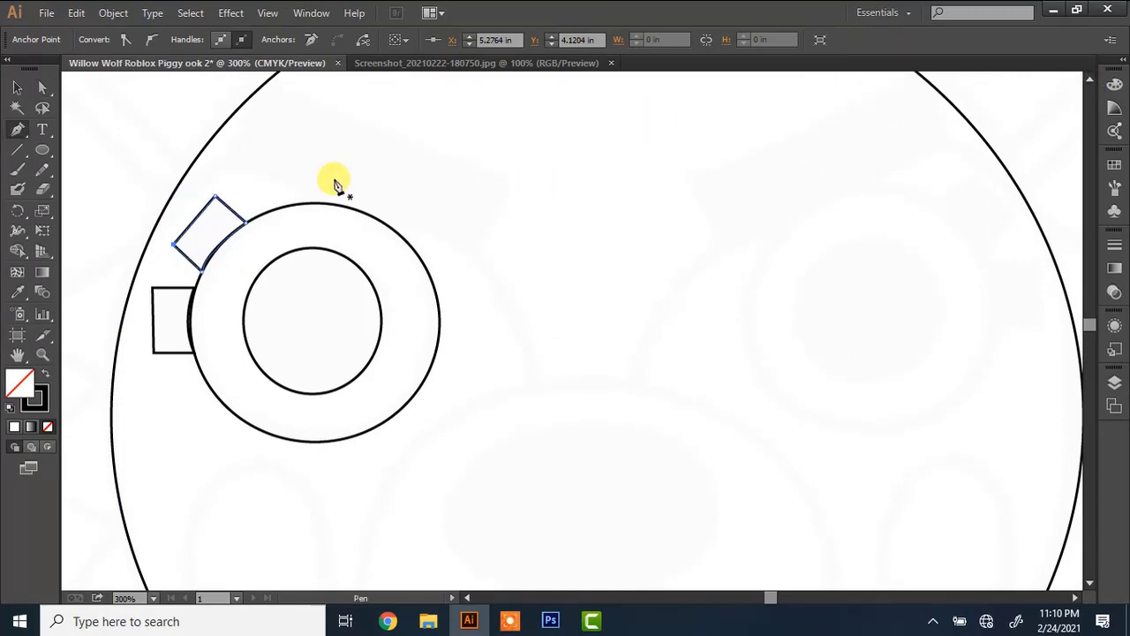
{"action": "left_click", "coordinate": [229, 159]}
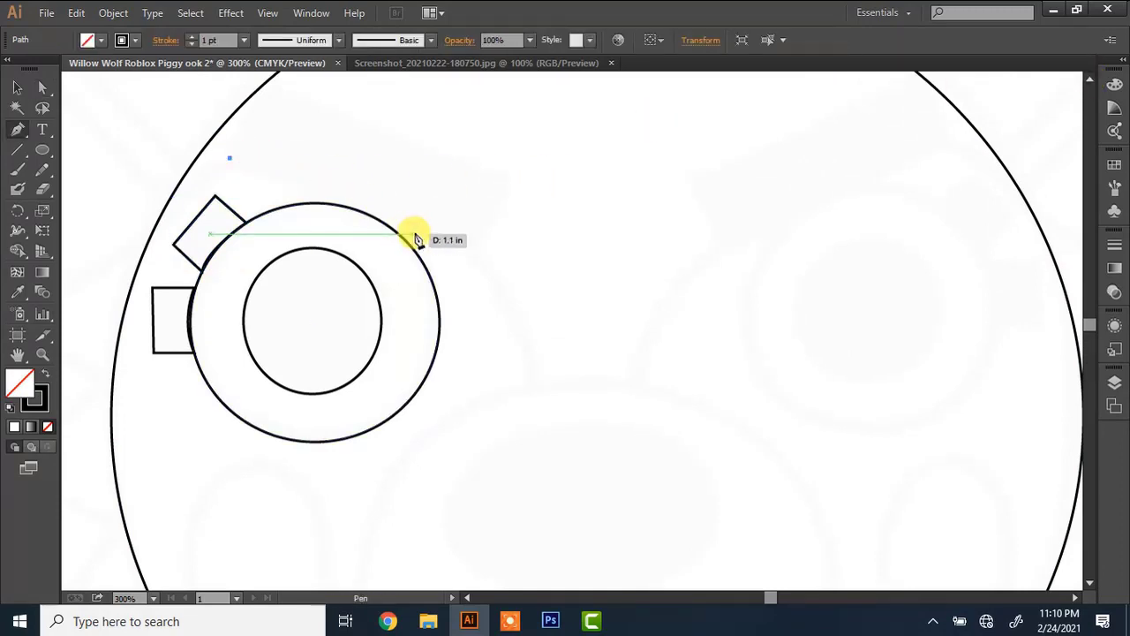
{"action": "left_click", "coordinate": [474, 254]}
{"action": "left_click", "coordinate": [507, 182]}
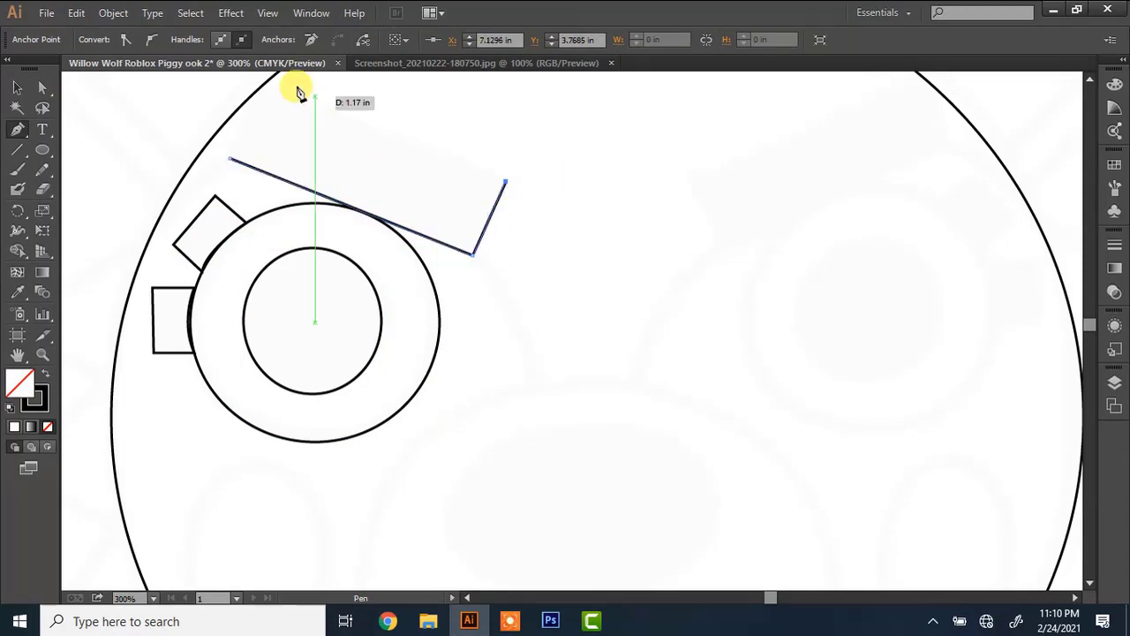
{"action": "left_click", "coordinate": [272, 92]}
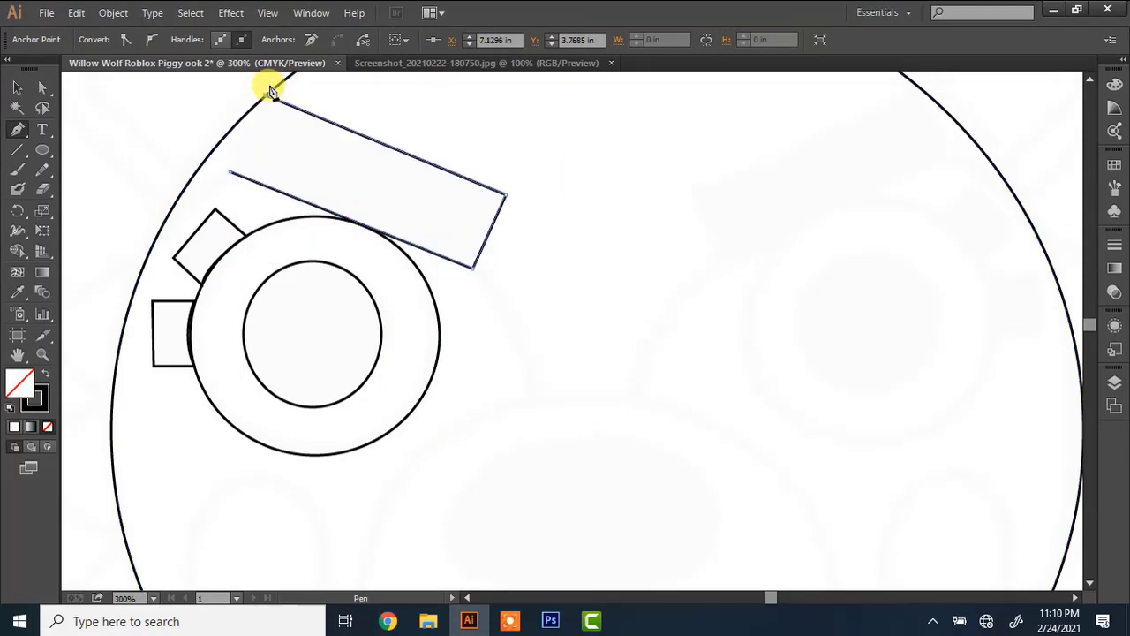
{"action": "left_click", "coordinate": [231, 172]}
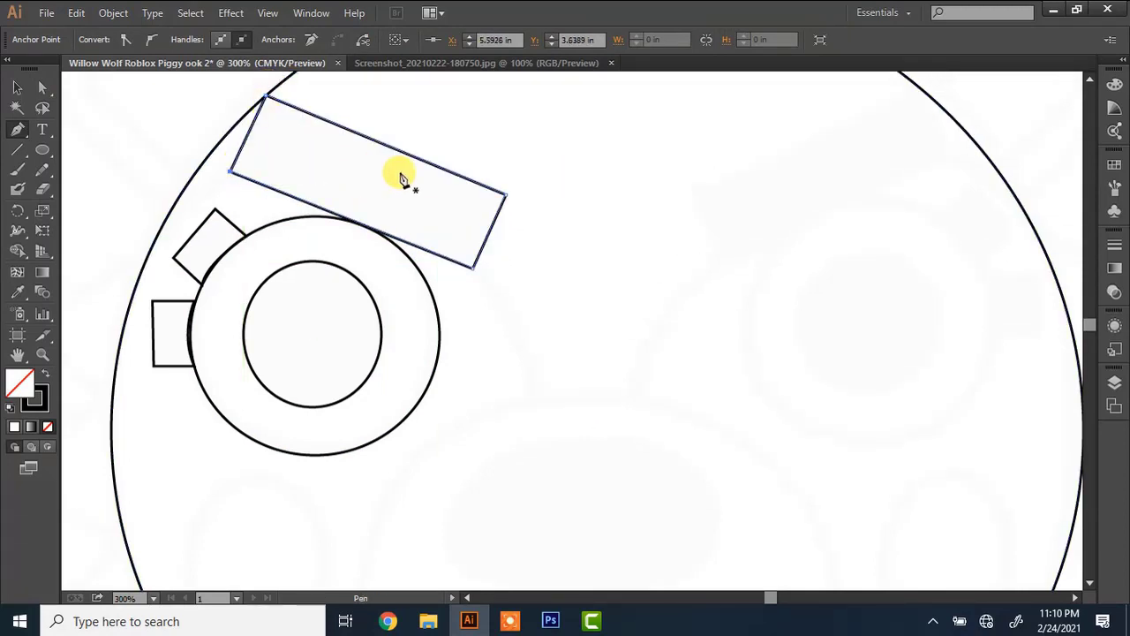
{"action": "left_click", "coordinate": [47, 374]}
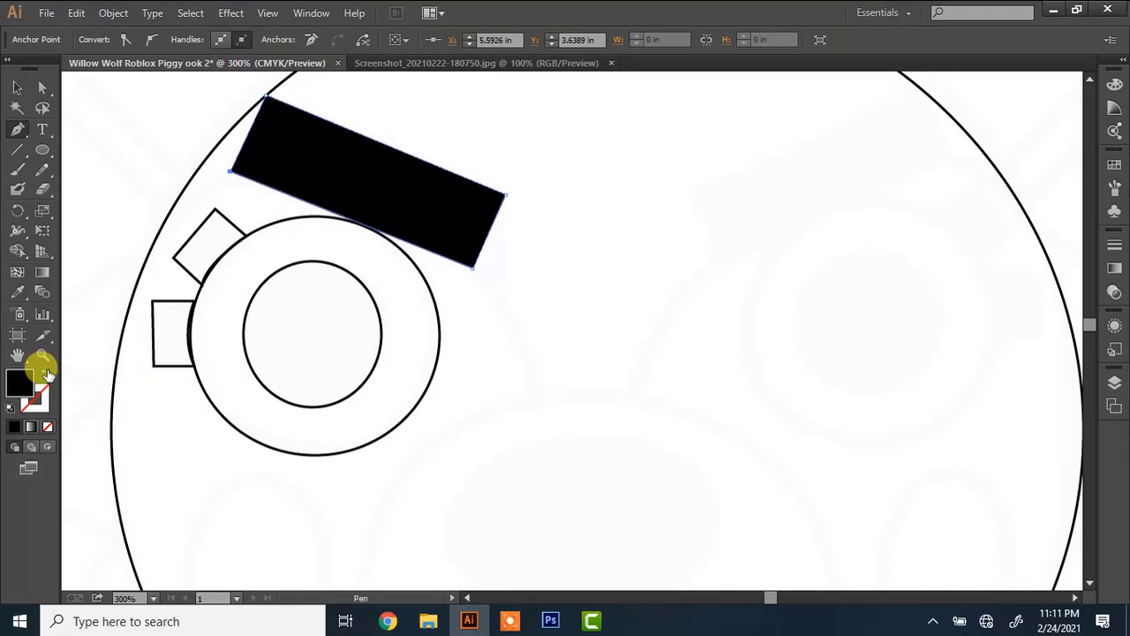
Draw a curved path from the head's left outline to the eyebrow's lower-left corner, with a black stroke and no fill.
{"action": "left_click", "coordinate": [150, 247]}
{"action": "left_click_drag", "start_coordinate": [244, 166], "coordinate": [280, 158]}
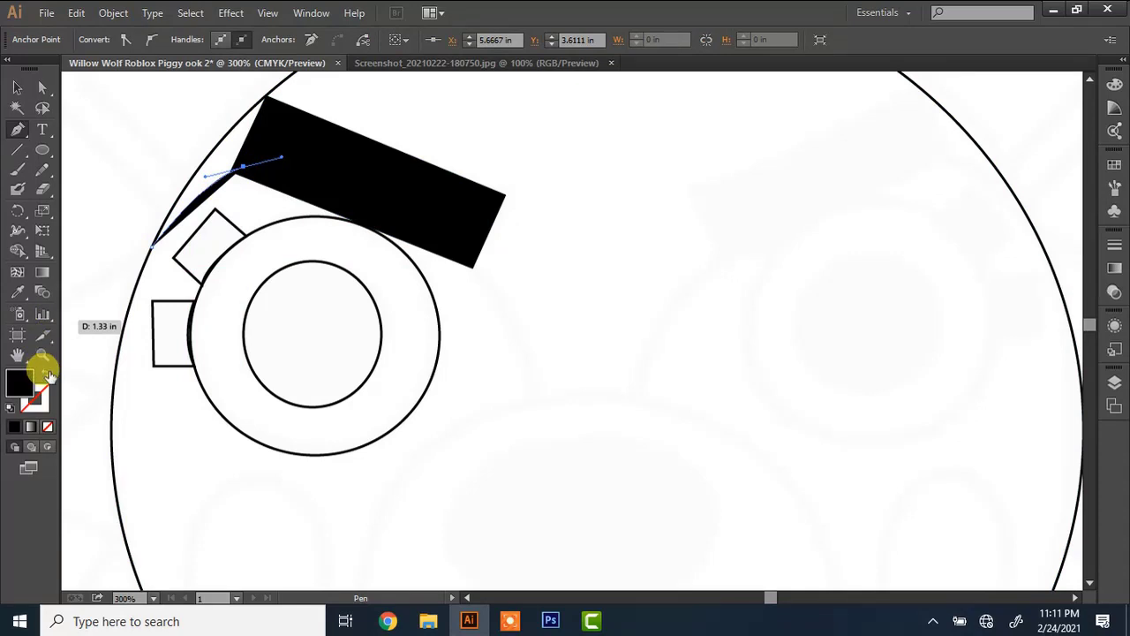
{"action": "left_click", "coordinate": [46, 374]}
Draw an upright ellipse for the left cheek mark below the left eye.
{"action": "left_click", "coordinate": [1088, 585]}
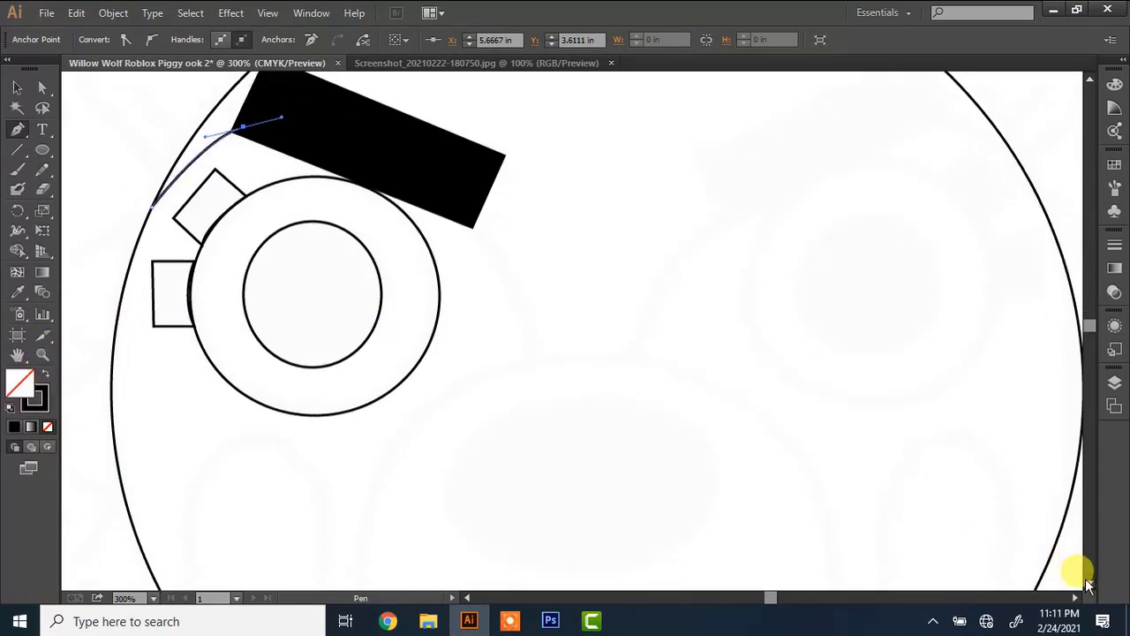
{"action": "left_click", "coordinate": [1088, 585]}
{"action": "key", "text": "ctrl+minus"}
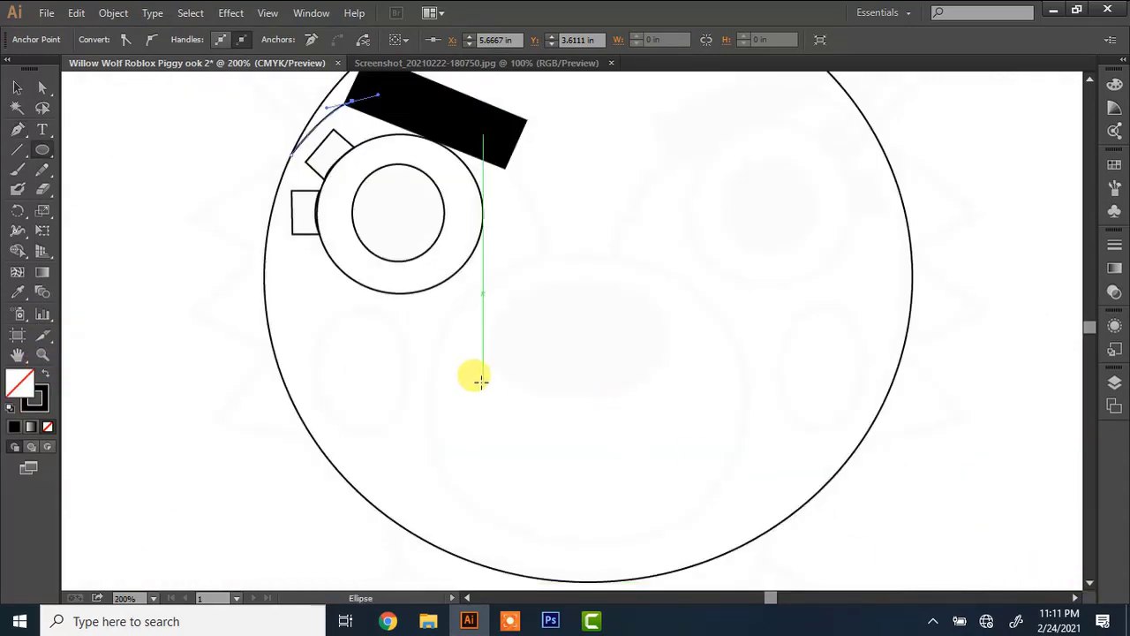
{"action": "left_click_drag", "start_coordinate": [305, 316], "coordinate": [394, 444]}
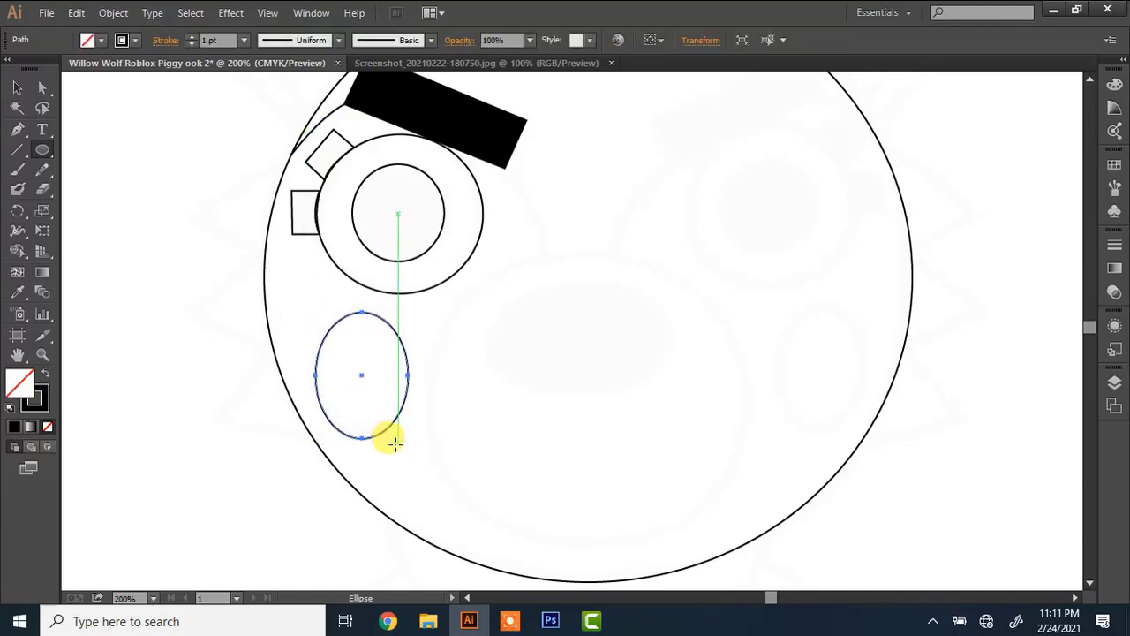
Draw a large ellipse for the muzzle and reshape its upper curve by moving the top anchor point and direction handles.
{"action": "left_click_drag", "start_coordinate": [429, 261], "coordinate": [745, 545]}
{"action": "key", "text": "a"}
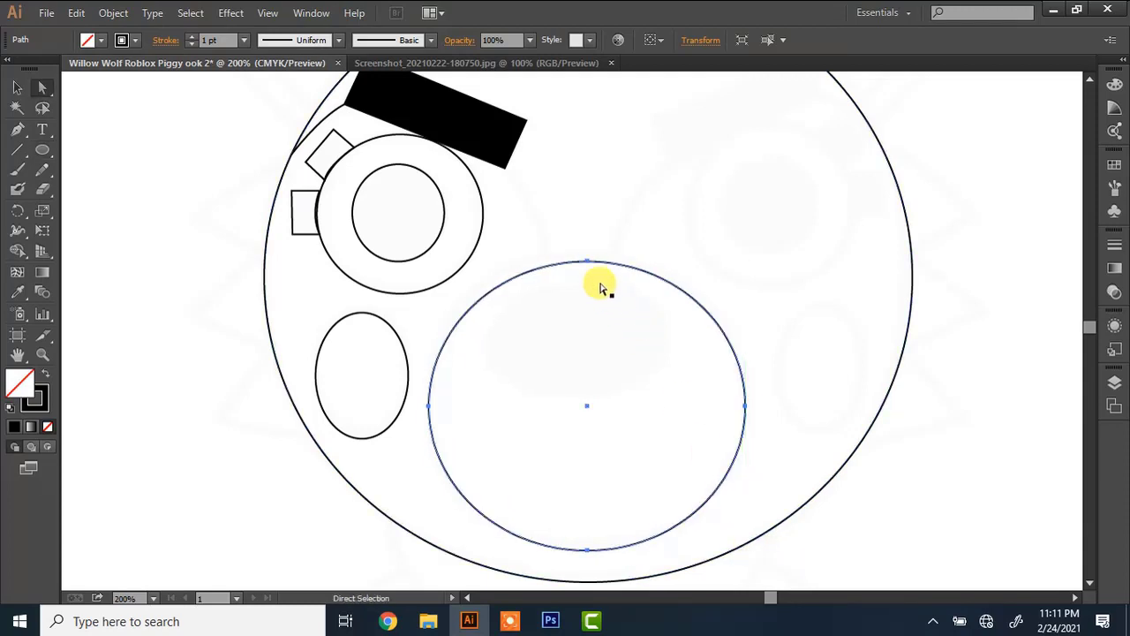
{"action": "left_click", "coordinate": [588, 258]}
{"action": "left_click_drag", "start_coordinate": [587, 262], "coordinate": [588, 259]}
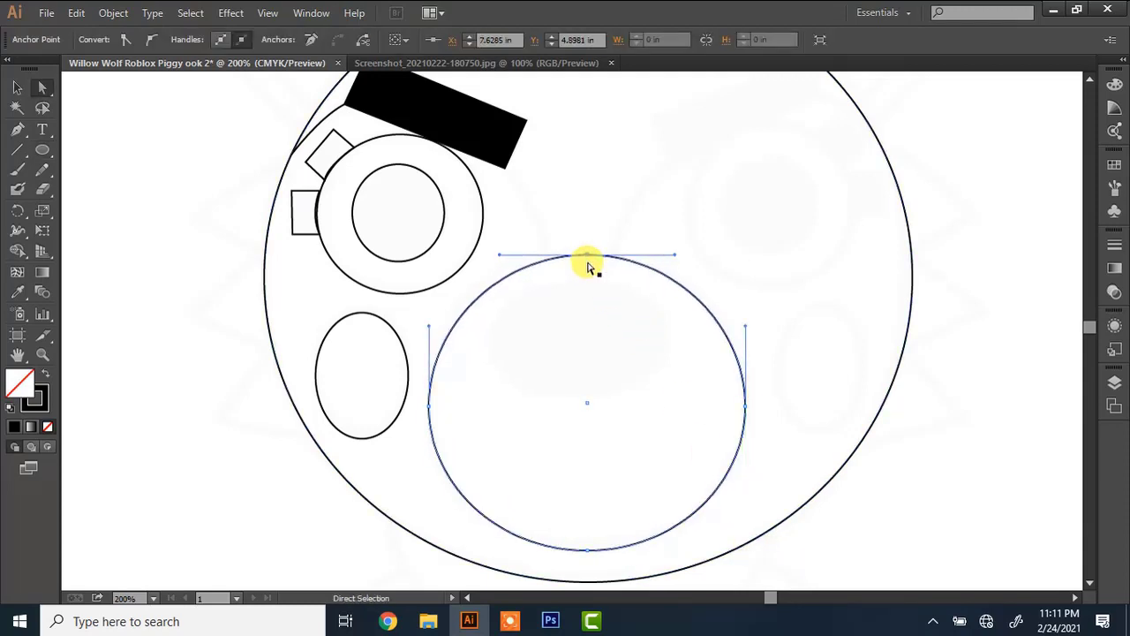
{"action": "left_click_drag", "start_coordinate": [502, 262], "coordinate": [491, 248]}
{"action": "left_click", "coordinate": [572, 258]}
{"action": "left_click", "coordinate": [702, 304]}
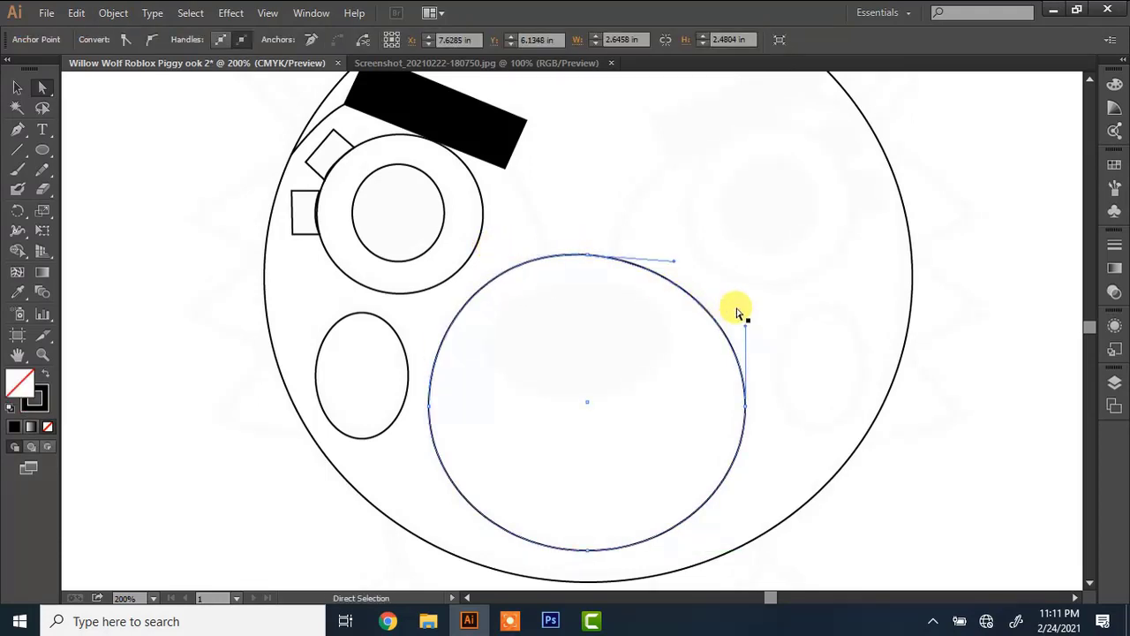
{"action": "left_click_drag", "start_coordinate": [746, 324], "coordinate": [752, 311]}
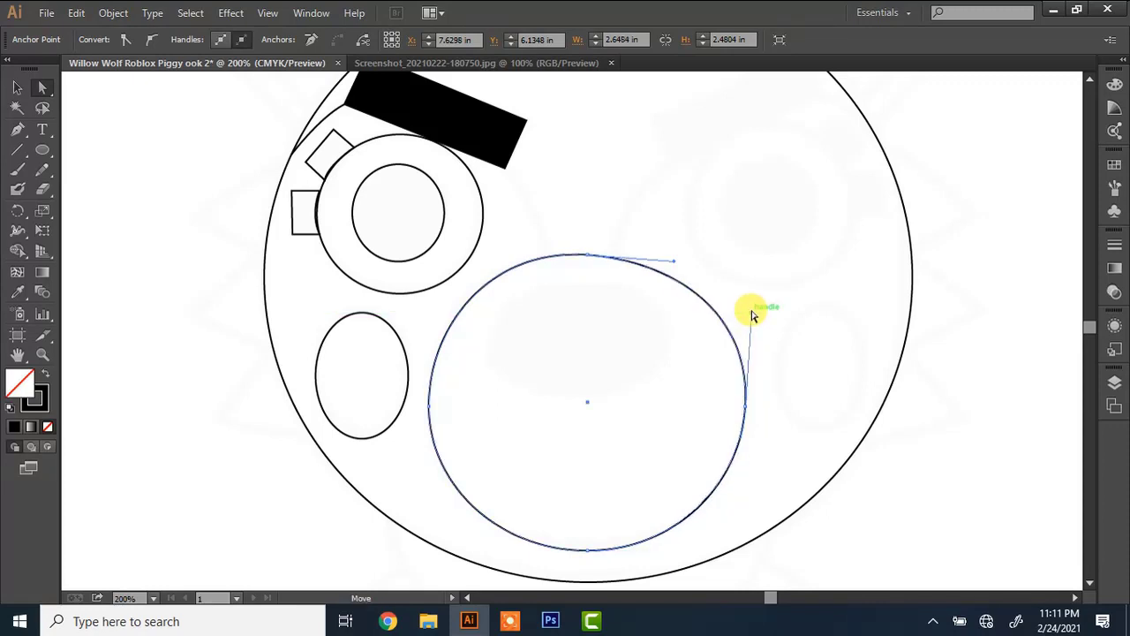
Draw a wide ellipse for the nose in the upper muzzle and give it a black fill without a stroke.
{"action": "key", "text": "l"}
{"action": "left_click_drag", "start_coordinate": [497, 293], "coordinate": [674, 401]}
{"action": "key", "text": "Up"}
{"action": "key", "text": "Up"}
{"action": "key", "text": "Up"}
{"action": "key", "text": "Left"}
{"action": "key", "text": "Left"}
{"action": "key", "text": "Left"}
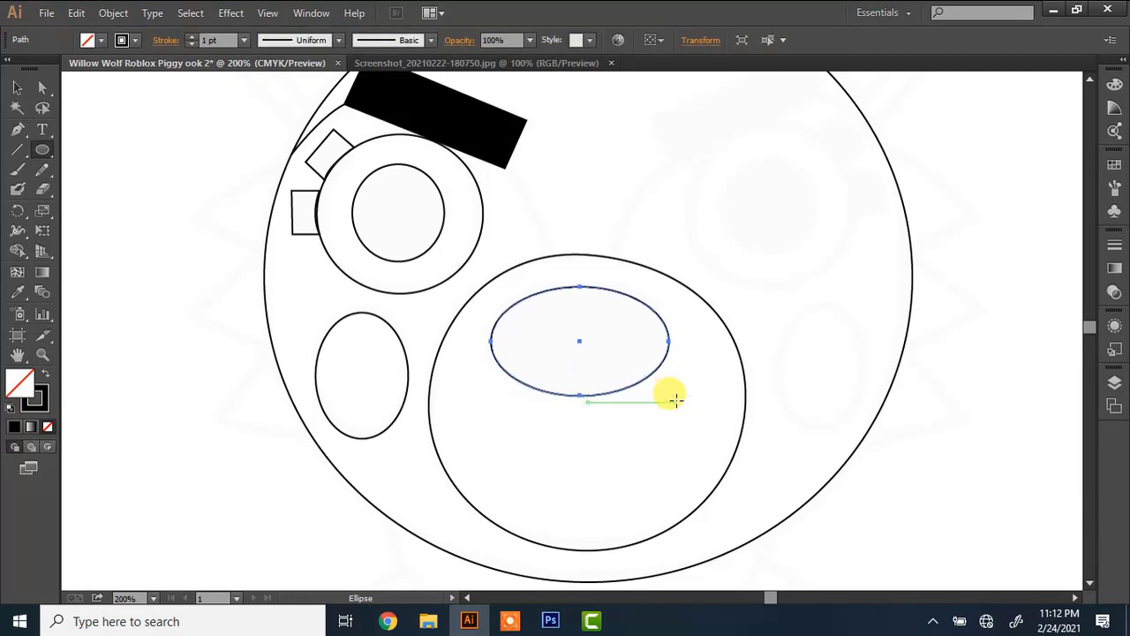
{"action": "left_click", "coordinate": [44, 380]}
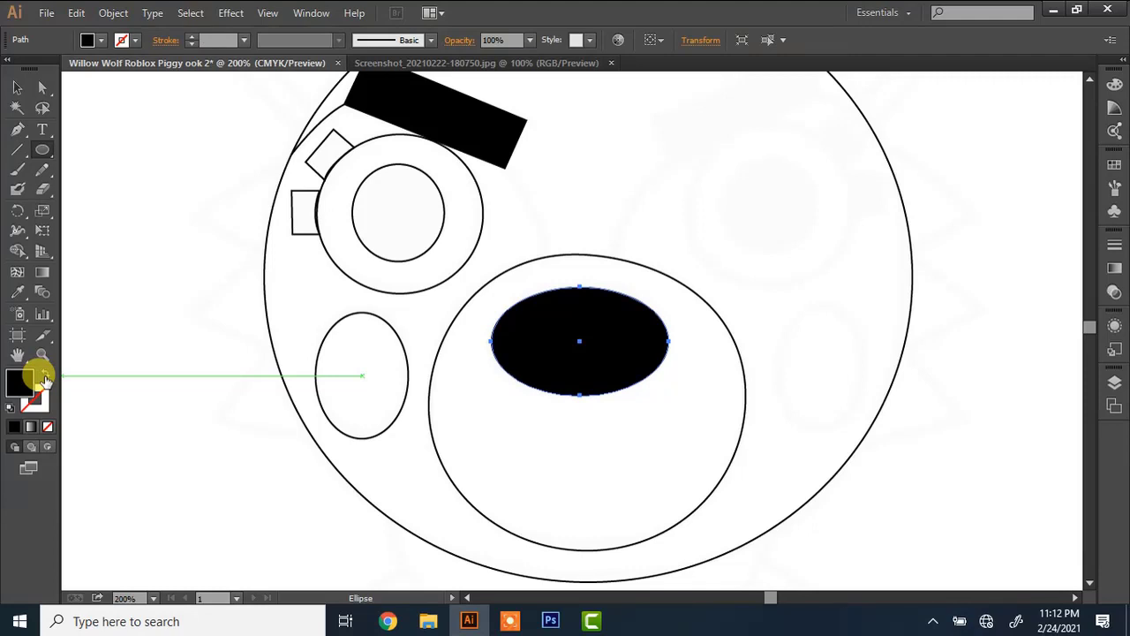
Extend the curved path beside the left eyebrow into three pointed fur tufts along the head's left outline.
{"action": "key", "text": "p"}
{"action": "left_click_drag", "start_coordinate": [295, 162], "coordinate": [200, 228]}
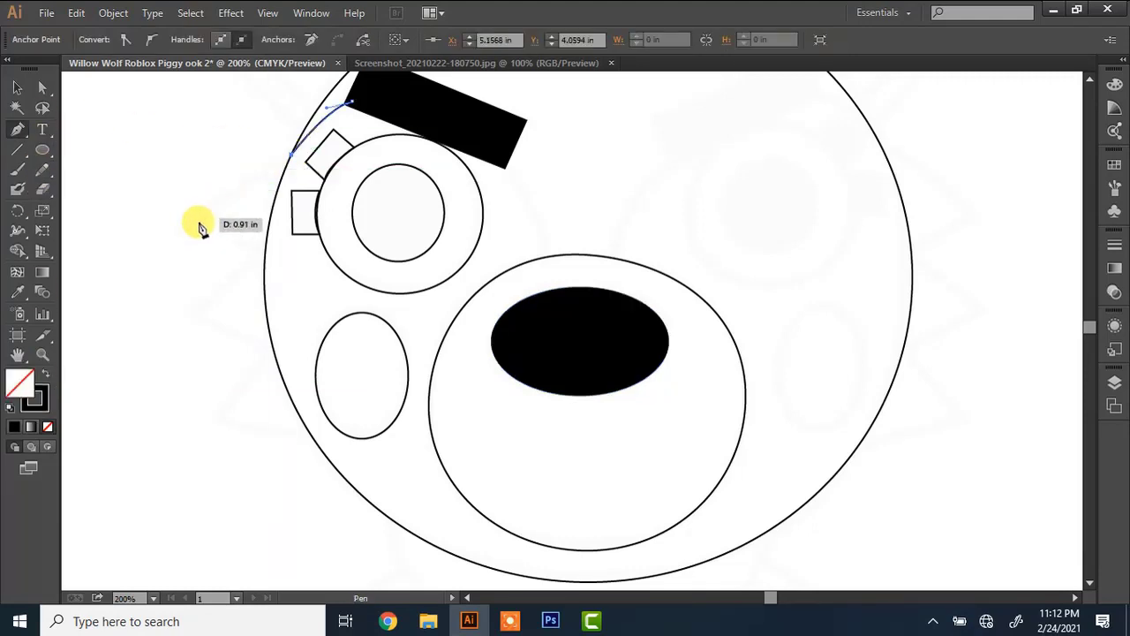
{"action": "left_click", "coordinate": [194, 218]}
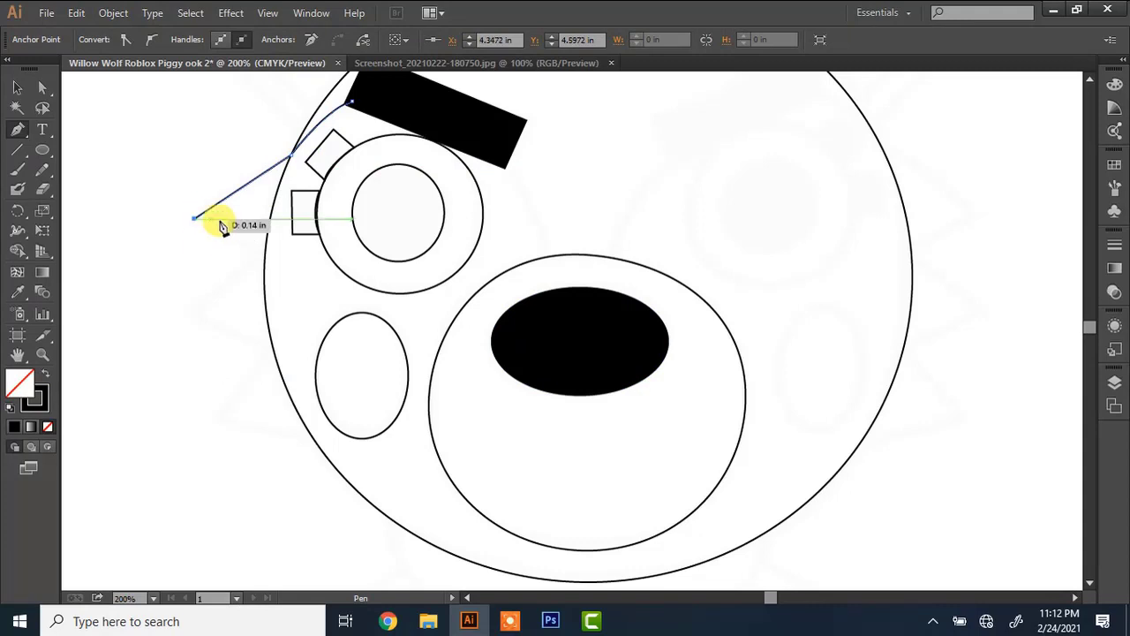
{"action": "left_click", "coordinate": [266, 250]}
{"action": "left_click", "coordinate": [195, 311]}
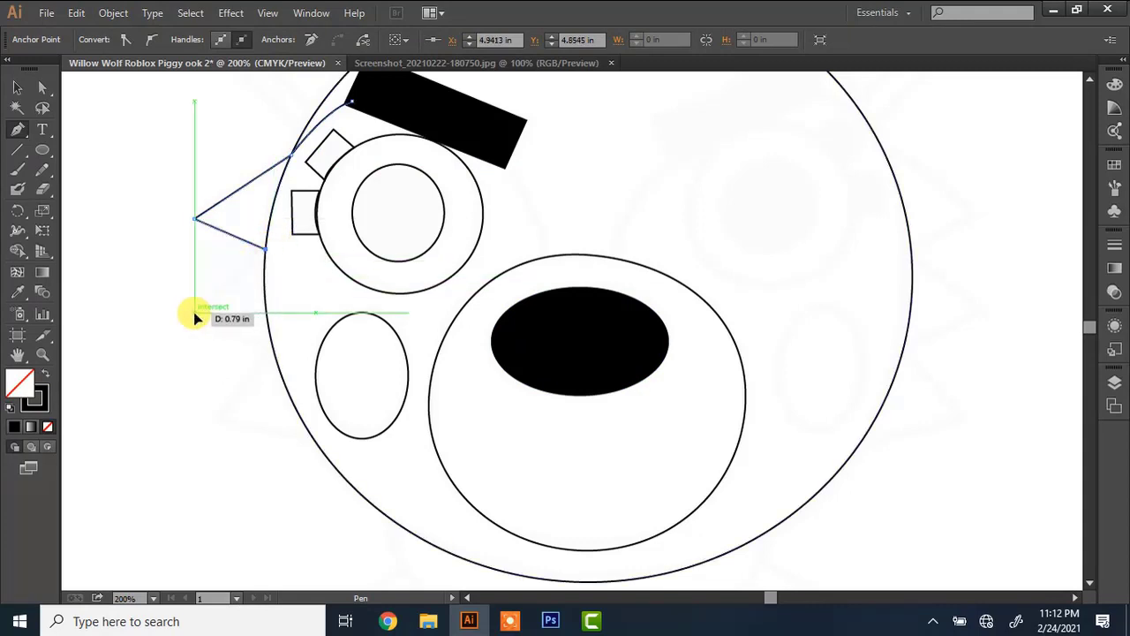
{"action": "left_click", "coordinate": [274, 349]}
{"action": "left_click", "coordinate": [219, 419]}
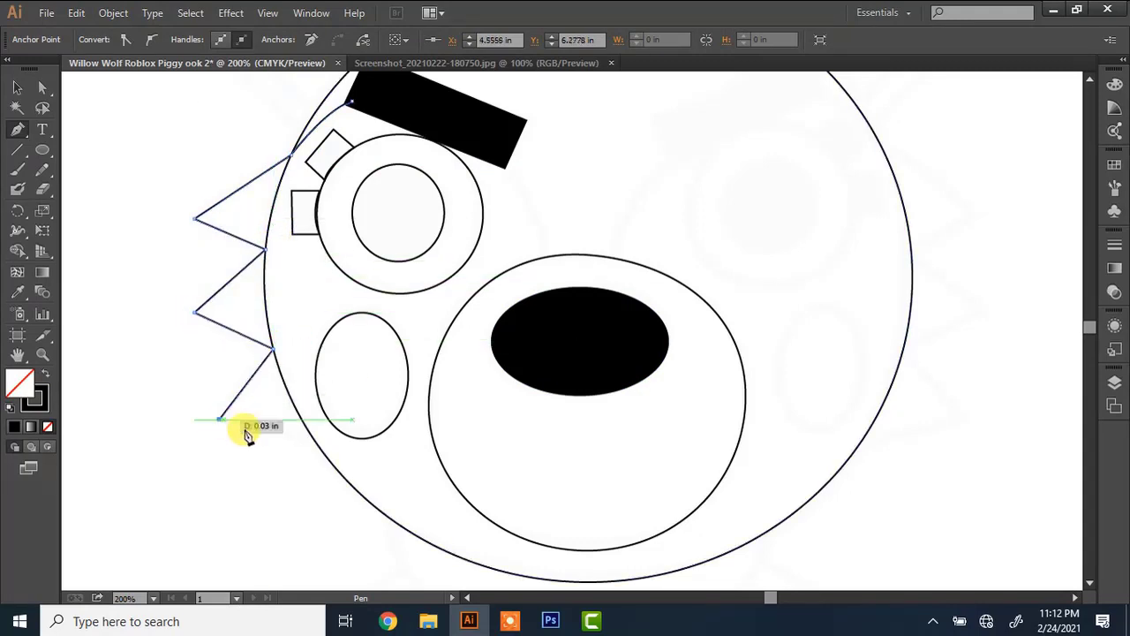
{"action": "left_click", "coordinate": [316, 439]}
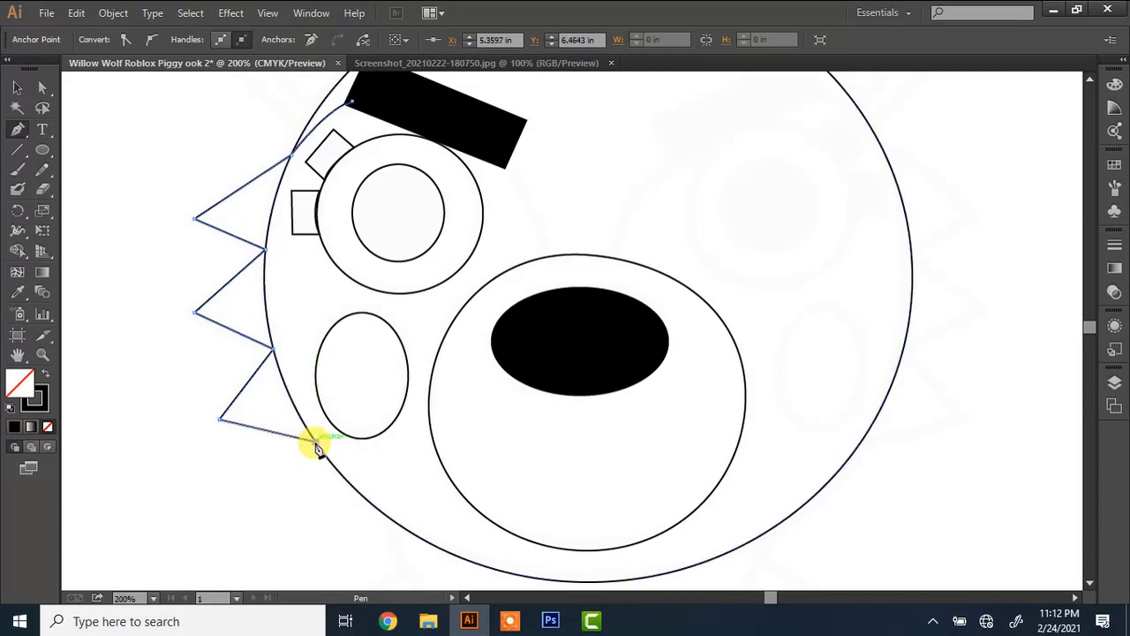
Draw a curved line from the top of the muzzle up to the inner end of the left eyebrow.
{"action": "left_click", "coordinate": [548, 258]}
{"action": "left_click_drag", "start_coordinate": [497, 157], "coordinate": [461, 125]}
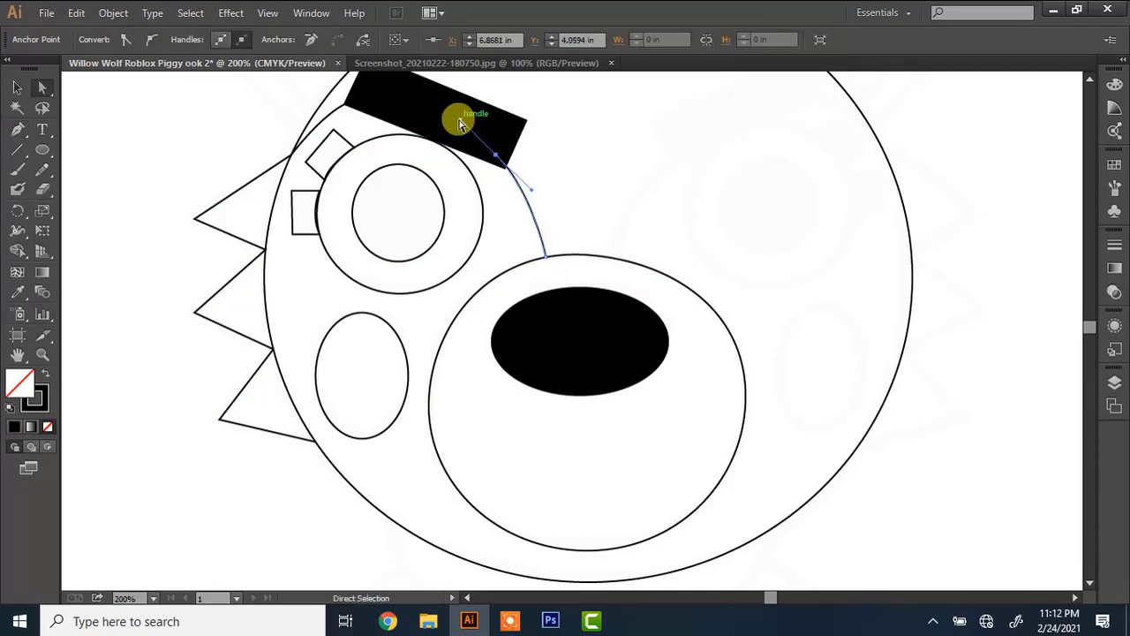
{"action": "left_click", "coordinate": [732, 310], "text": "ctrl"}
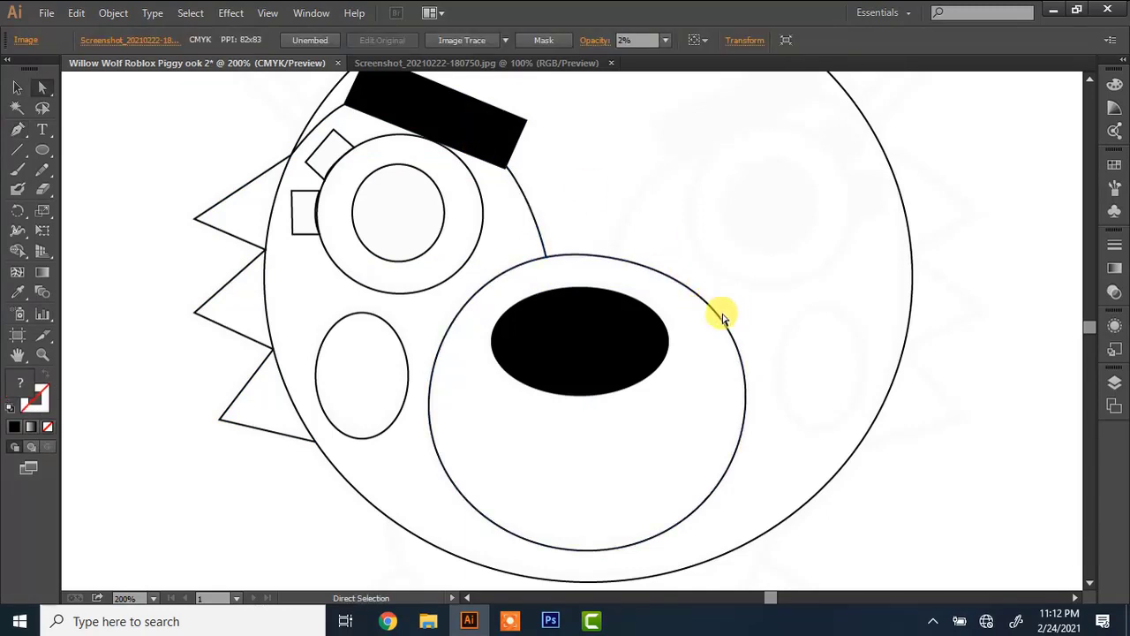
Nudge the black nose ellipse slightly to the right to centre it in the muzzle.
{"action": "left_click", "coordinate": [639, 327]}
{"action": "key", "text": "Right"}
{"action": "key", "text": "Right"}
{"action": "key", "text": "Right"}
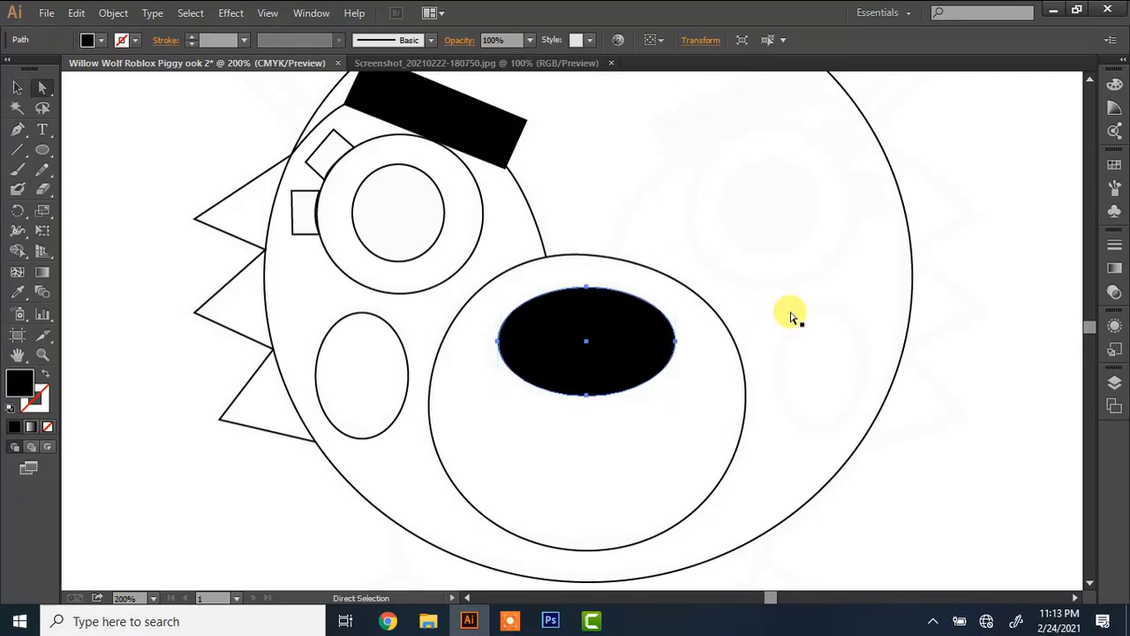
Reshape the muzzle's upper curve by adjusting its direction handles and raising the top anchor point slightly.
{"action": "left_click", "coordinate": [726, 320]}
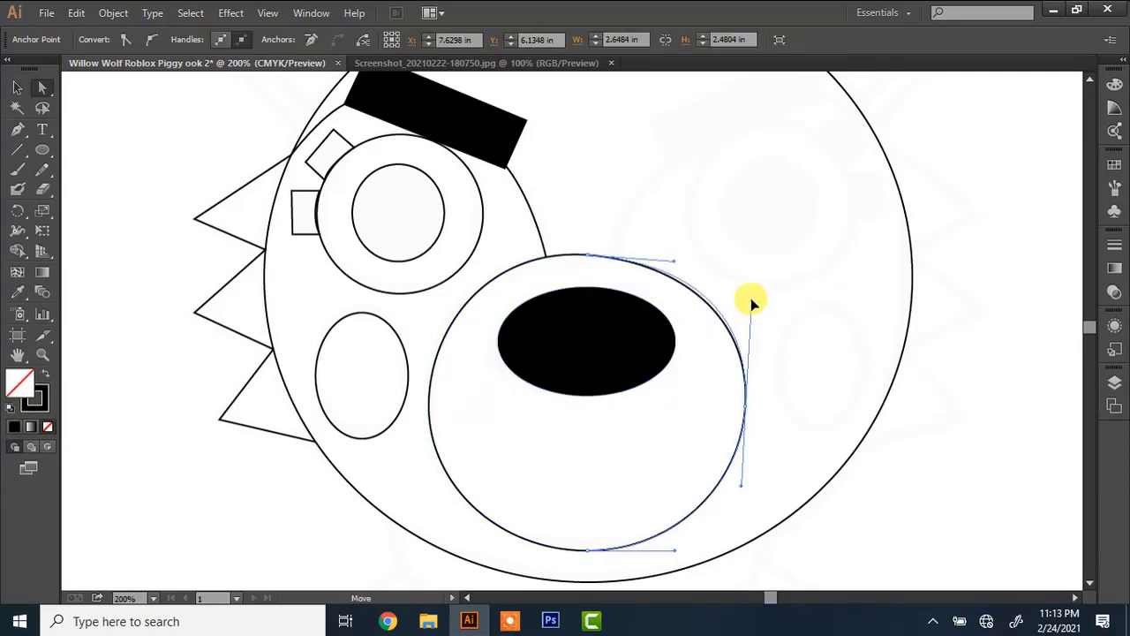
{"action": "left_click", "coordinate": [752, 303]}
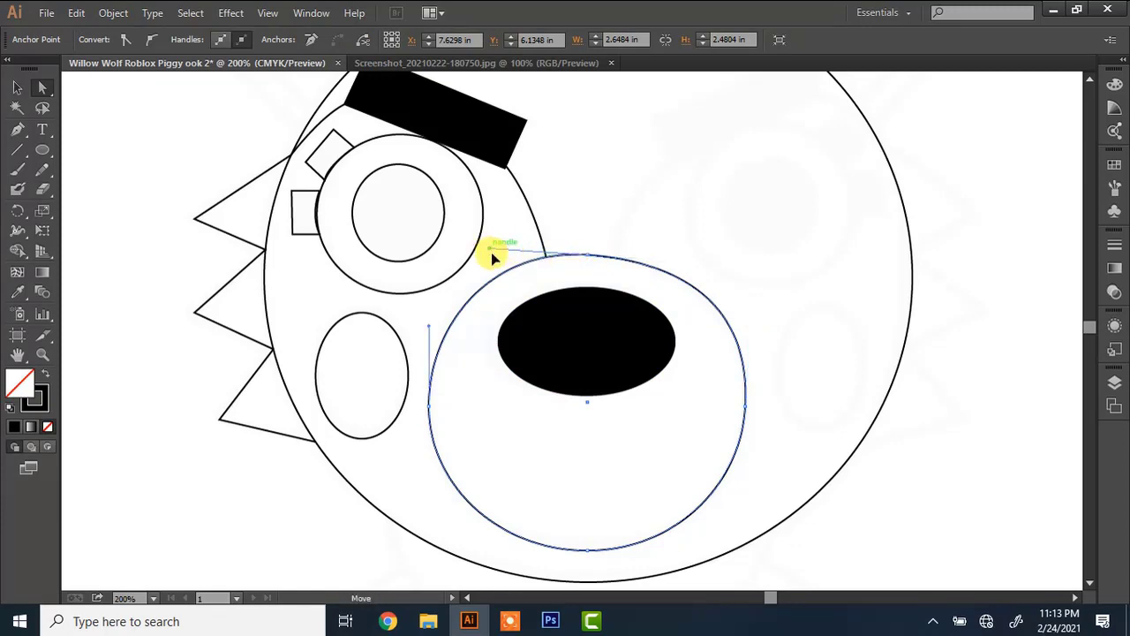
{"action": "left_click", "coordinate": [588, 258]}
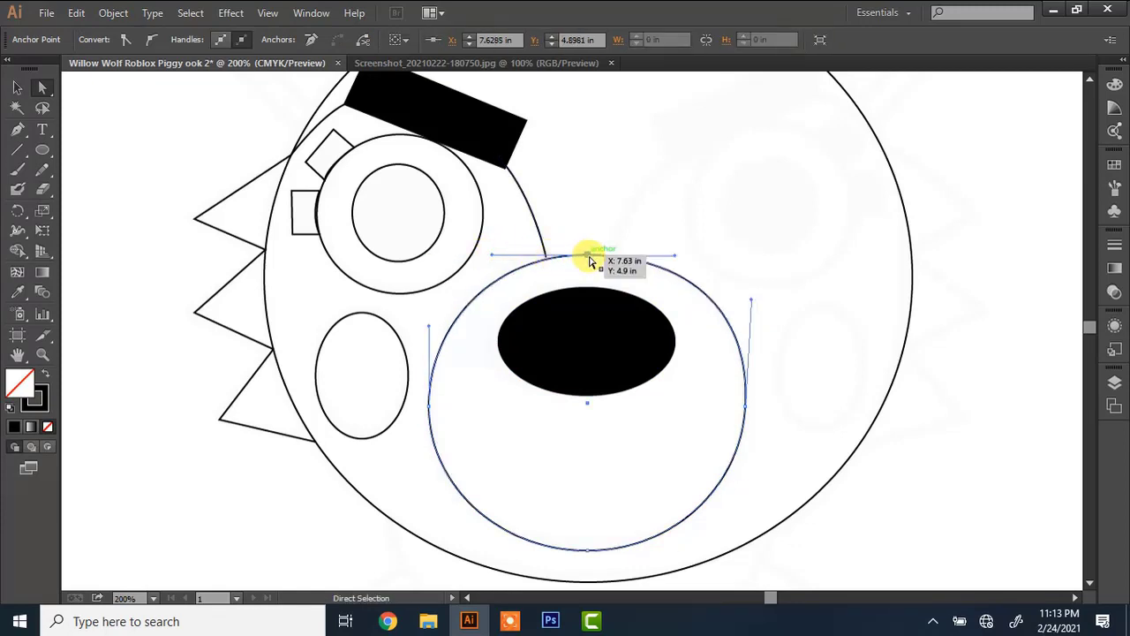
{"action": "left_click_drag", "start_coordinate": [590, 261], "coordinate": [591, 261]}
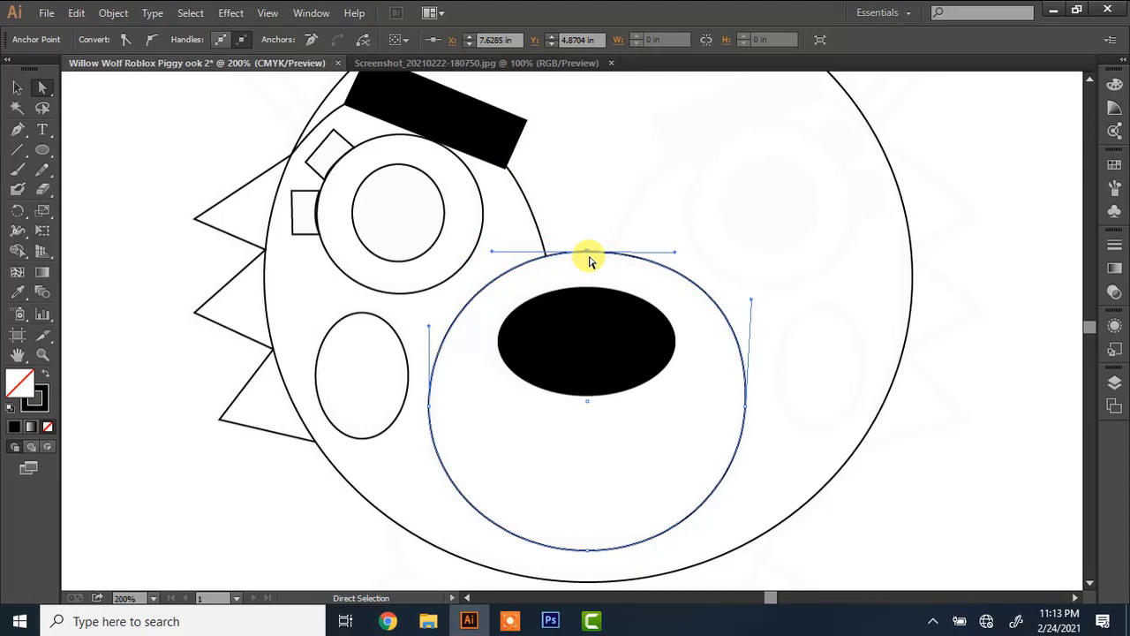
Give the two eyelash blocks and the left eye's pupil a black fill without a stroke.
{"action": "key", "text": "v"}
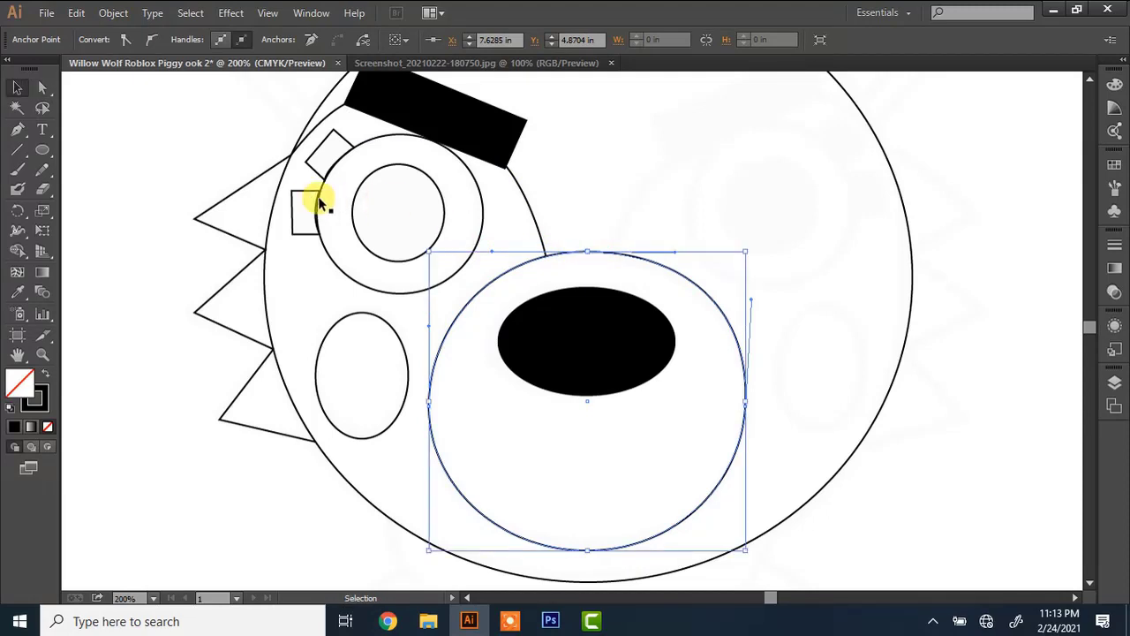
{"action": "left_click", "coordinate": [309, 190]}
{"action": "left_click", "coordinate": [311, 173], "text": "shift"}
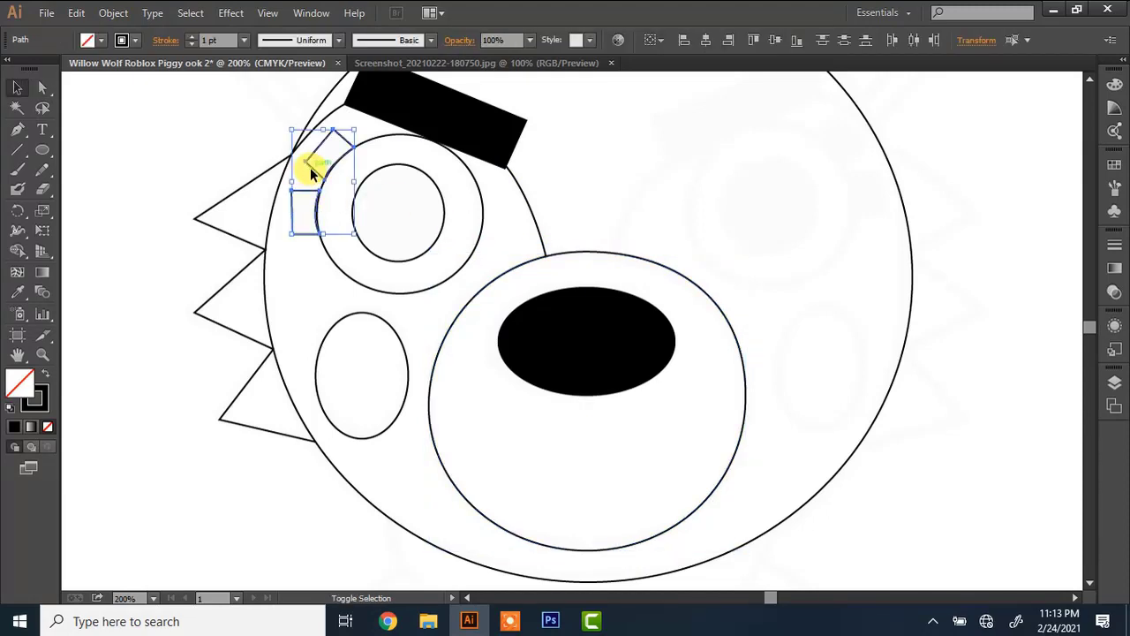
{"action": "left_click", "coordinate": [45, 374]}
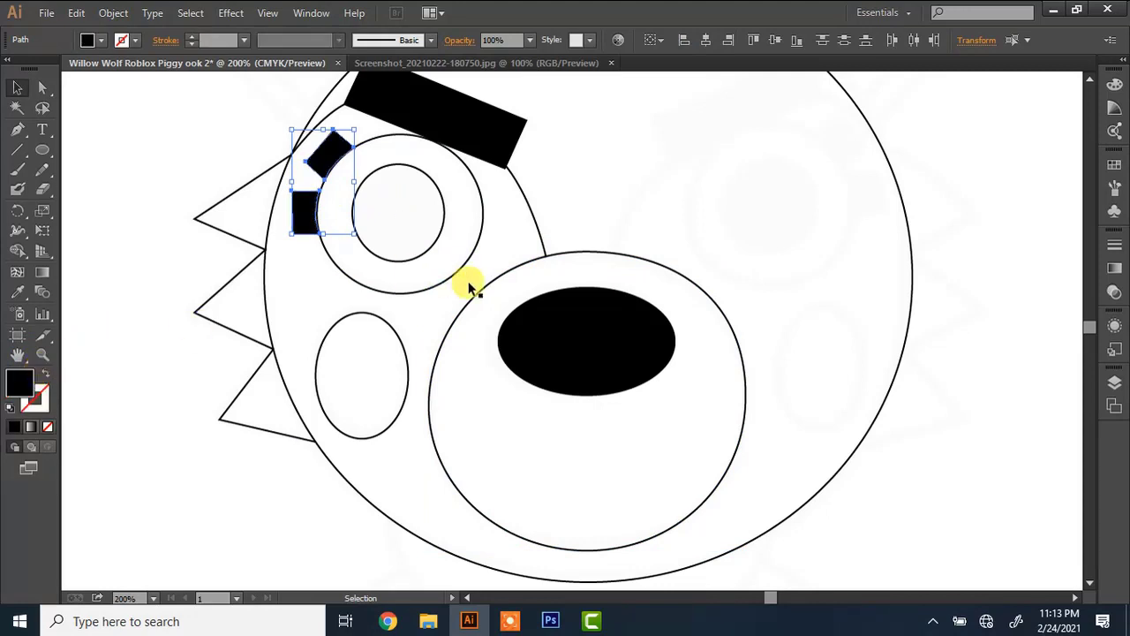
{"action": "left_click", "coordinate": [437, 238]}
{"action": "left_click", "coordinate": [47, 375]}
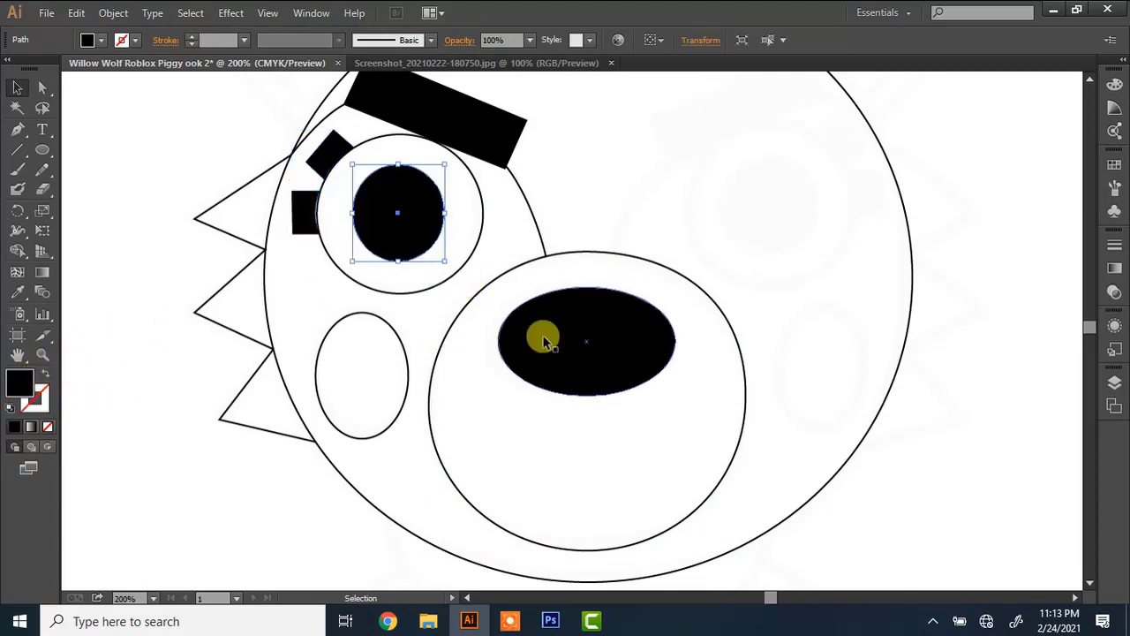
Trace the left ear's outer outline with straight Pen segments ending on the head circle, using a black stroke and no fill.
{"action": "scroll", "coordinate": [1093, 81], "scroll_direction": "up", "scroll_amount": 5}
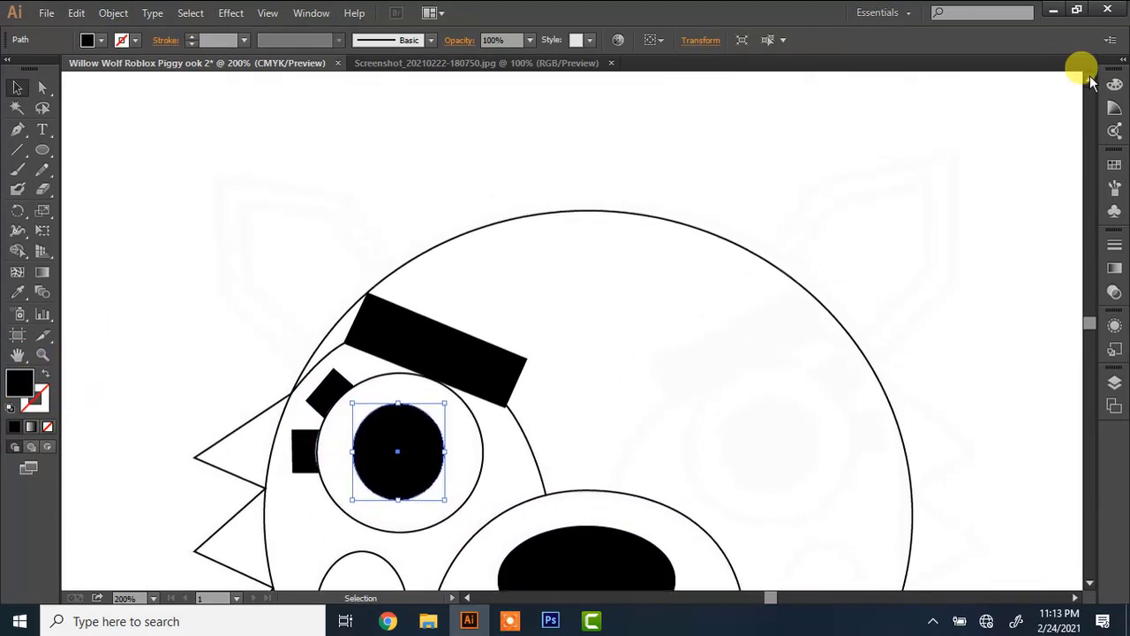
{"action": "key", "text": "p"}
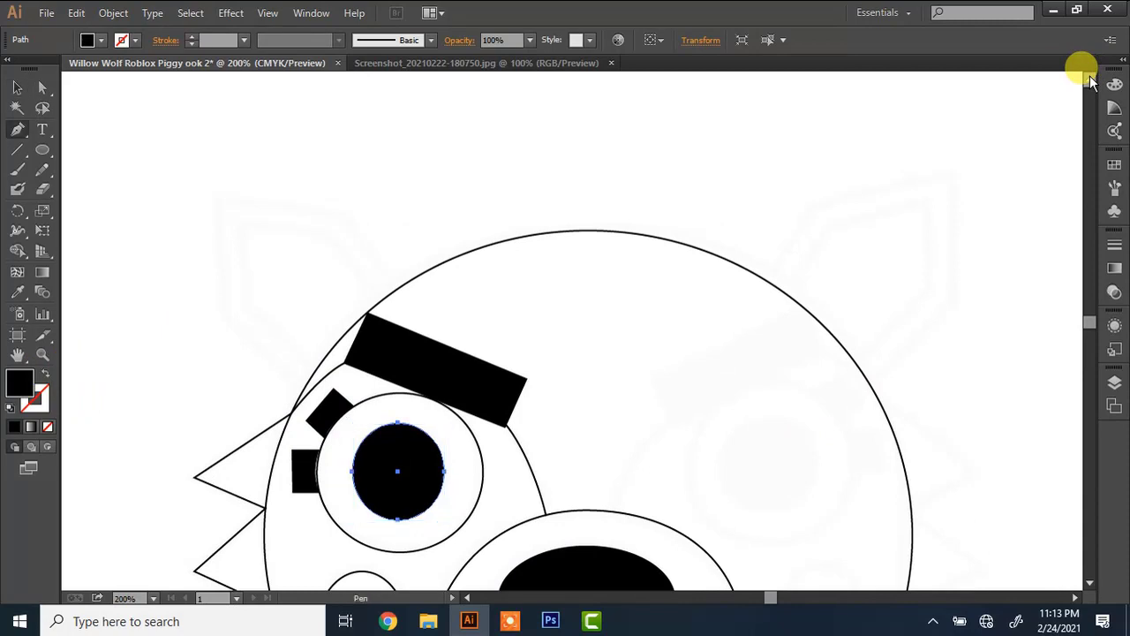
{"action": "left_click", "coordinate": [305, 396]}
{"action": "left_click_drag", "start_coordinate": [226, 315], "coordinate": [226, 209]}
{"action": "left_click", "coordinate": [218, 199]}
{"action": "left_click", "coordinate": [44, 372]}
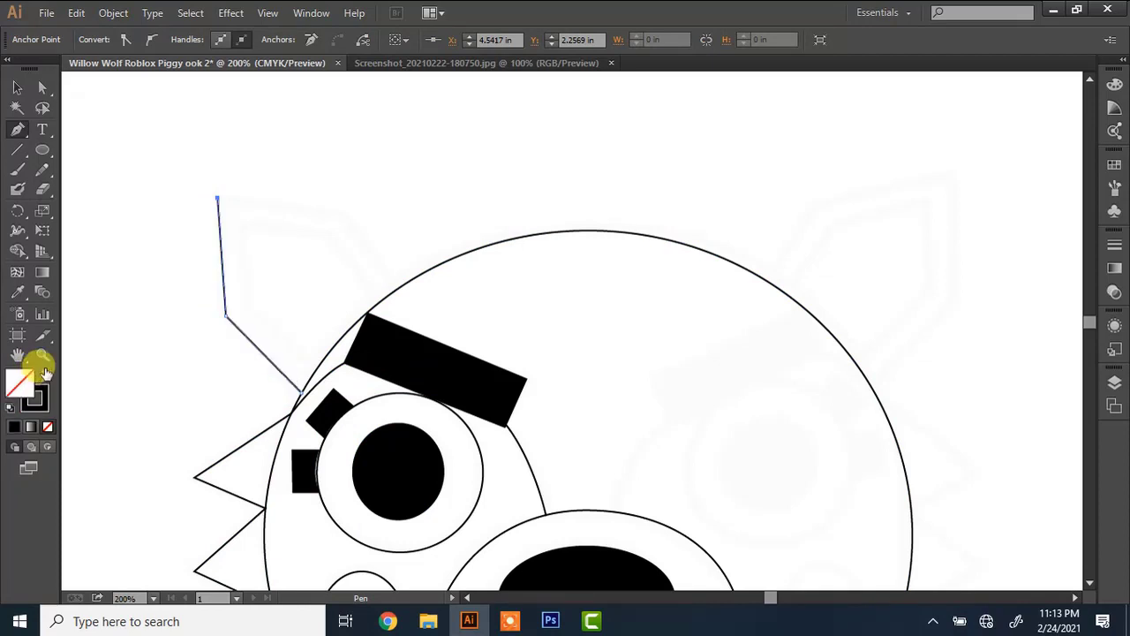
{"action": "left_click", "coordinate": [343, 215]}
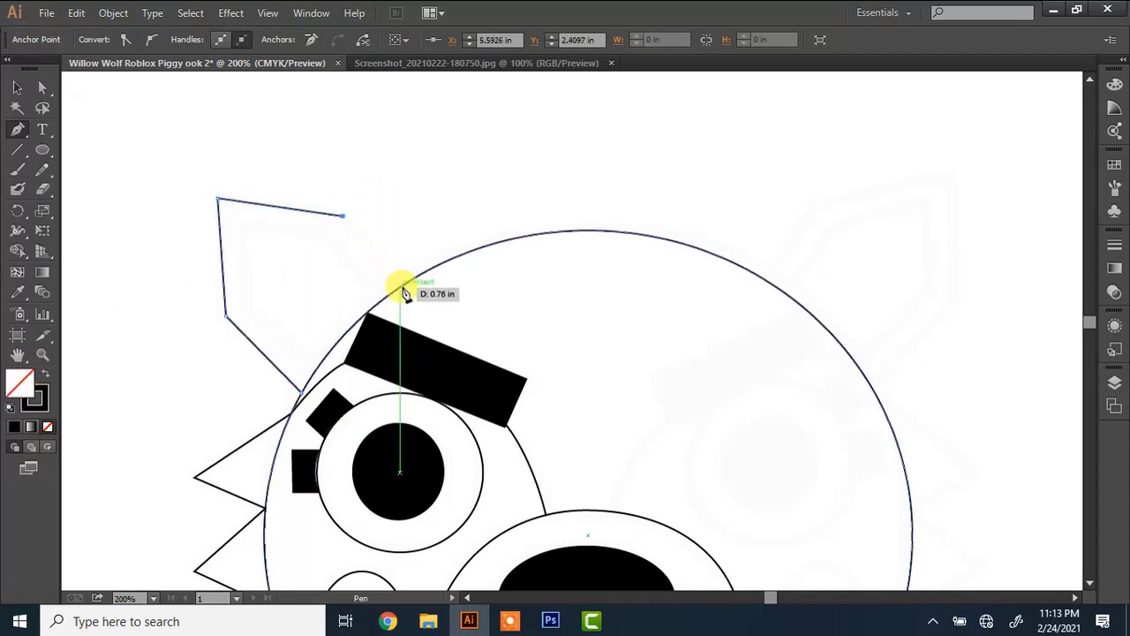
{"action": "left_click", "coordinate": [398, 287]}
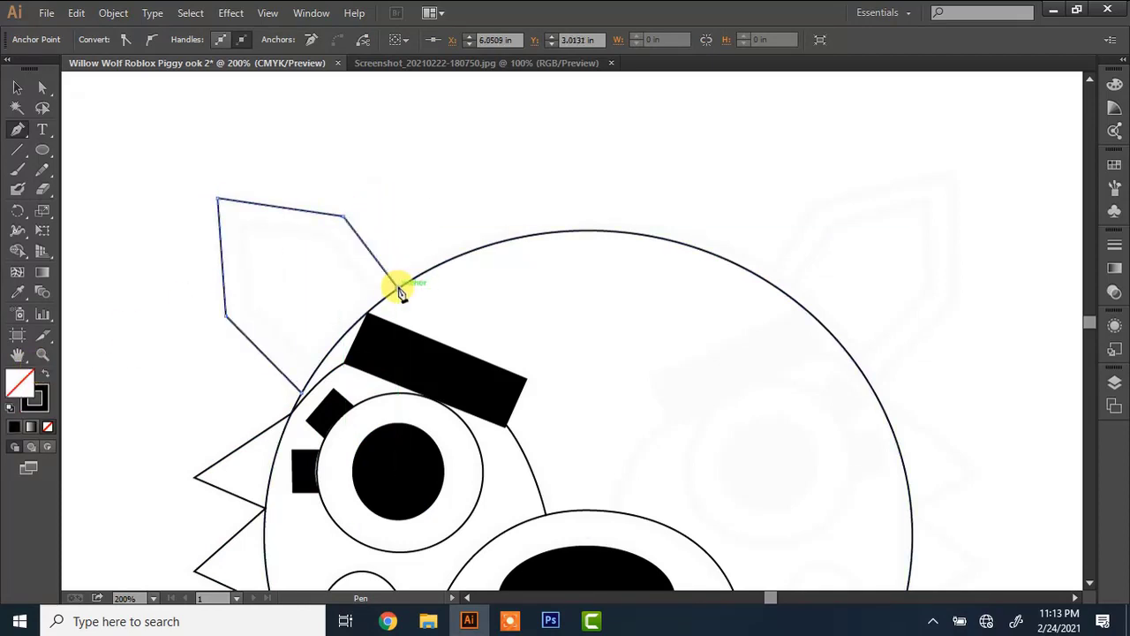
Trace the left ear's inner outline with straight Pen segments inside the outer ear shape.
{"action": "left_click", "coordinate": [311, 368]}
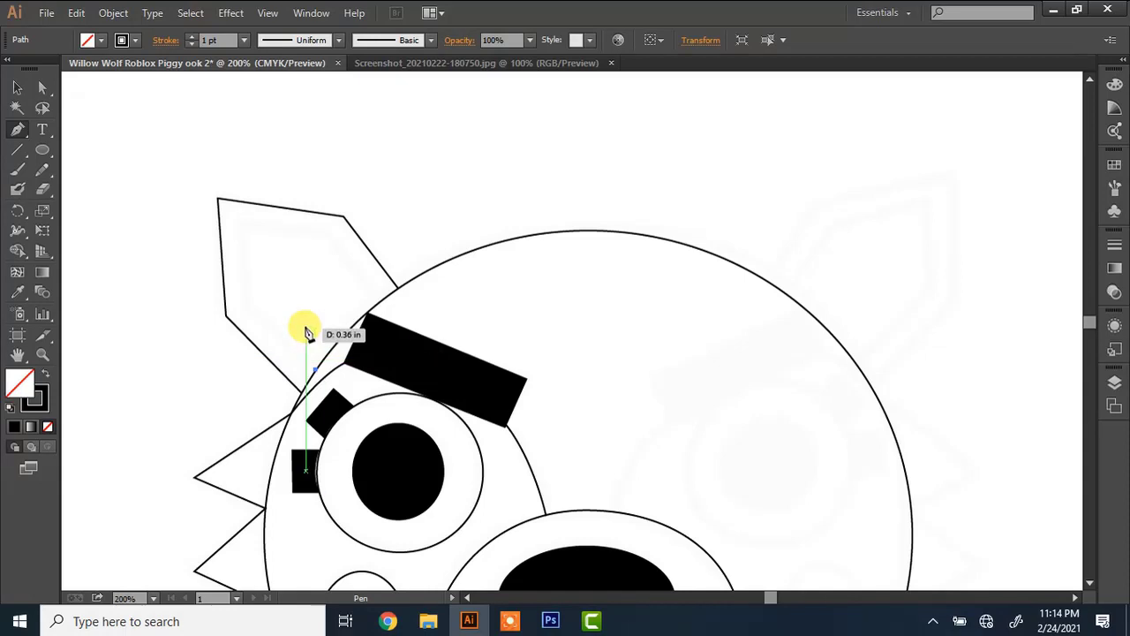
{"action": "left_click", "coordinate": [252, 305]}
{"action": "left_click", "coordinate": [241, 225]}
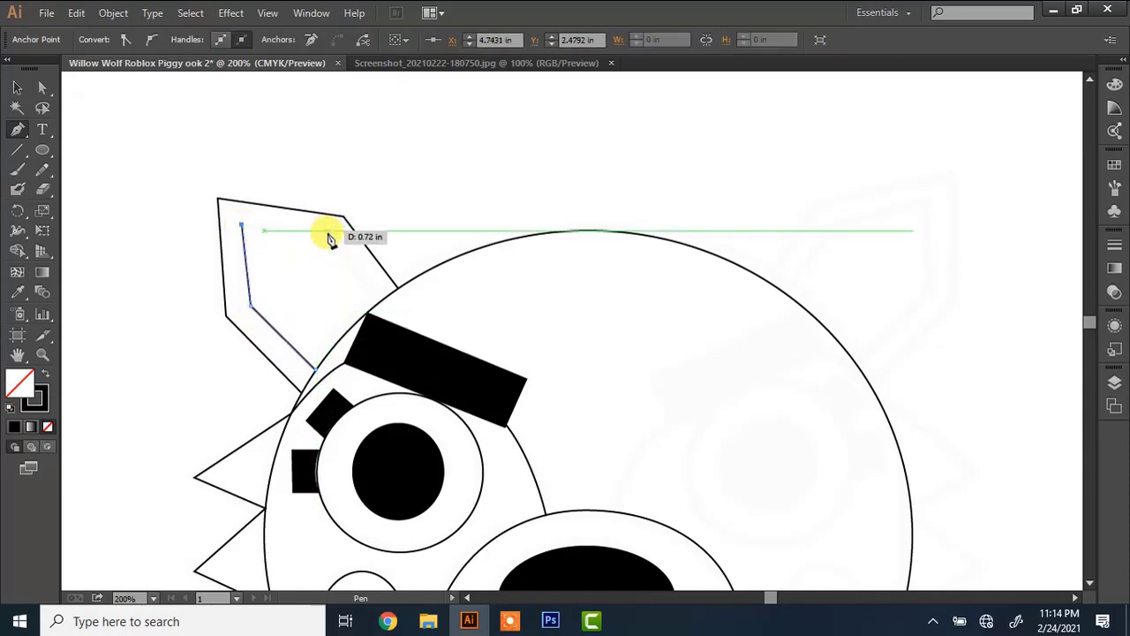
{"action": "left_click", "coordinate": [329, 237]}
{"action": "left_click", "coordinate": [378, 301]}
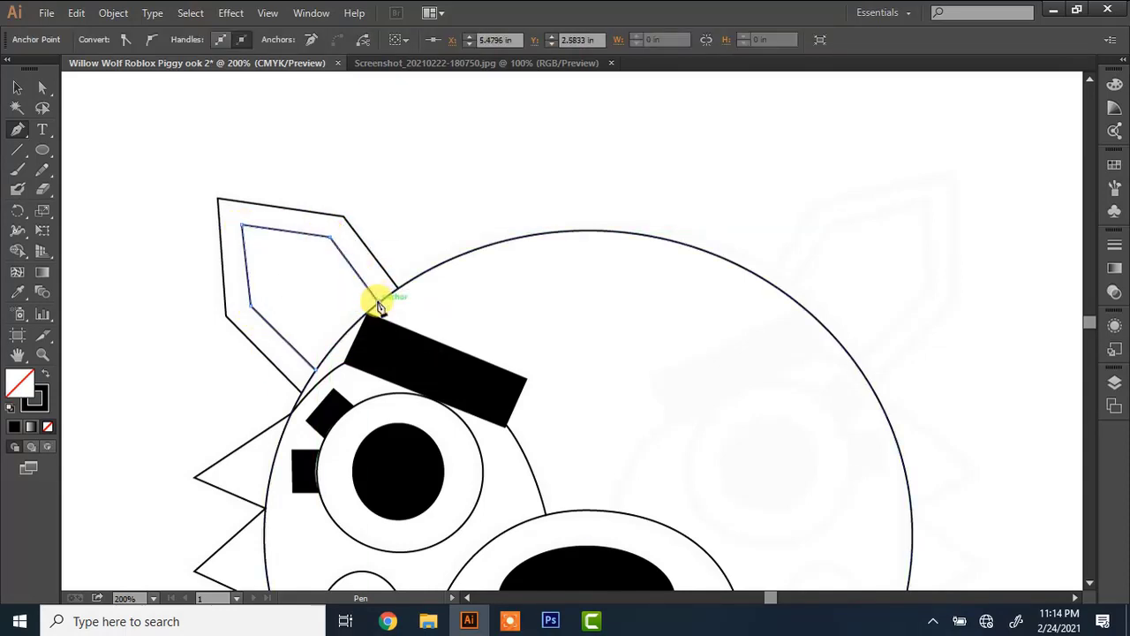
Group the inner and outer outlines of the left ear.
{"action": "key", "text": "v"}
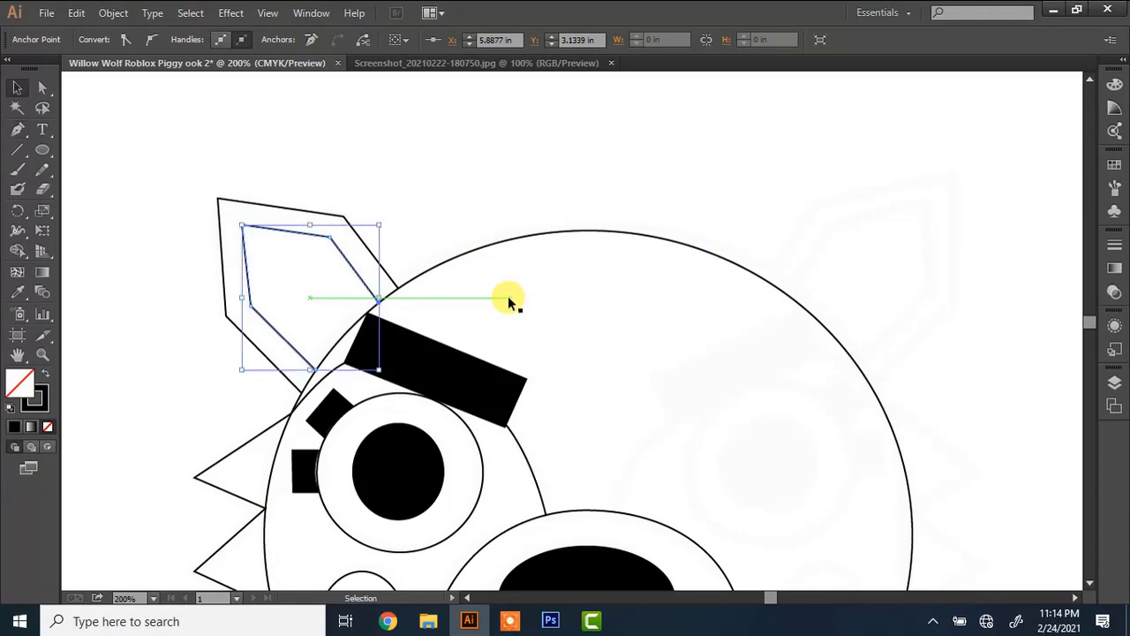
{"action": "left_click", "coordinate": [454, 358]}
{"action": "left_click", "coordinate": [354, 267]}
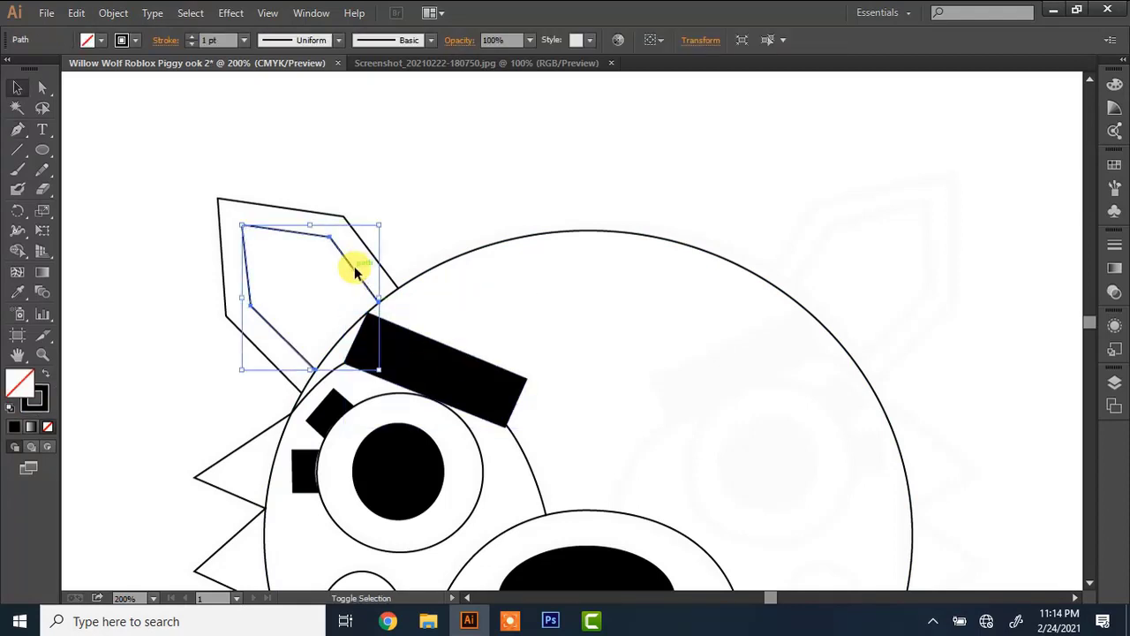
{"action": "left_click", "coordinate": [369, 242], "text": "shift"}
{"action": "right_click", "coordinate": [368, 246]}
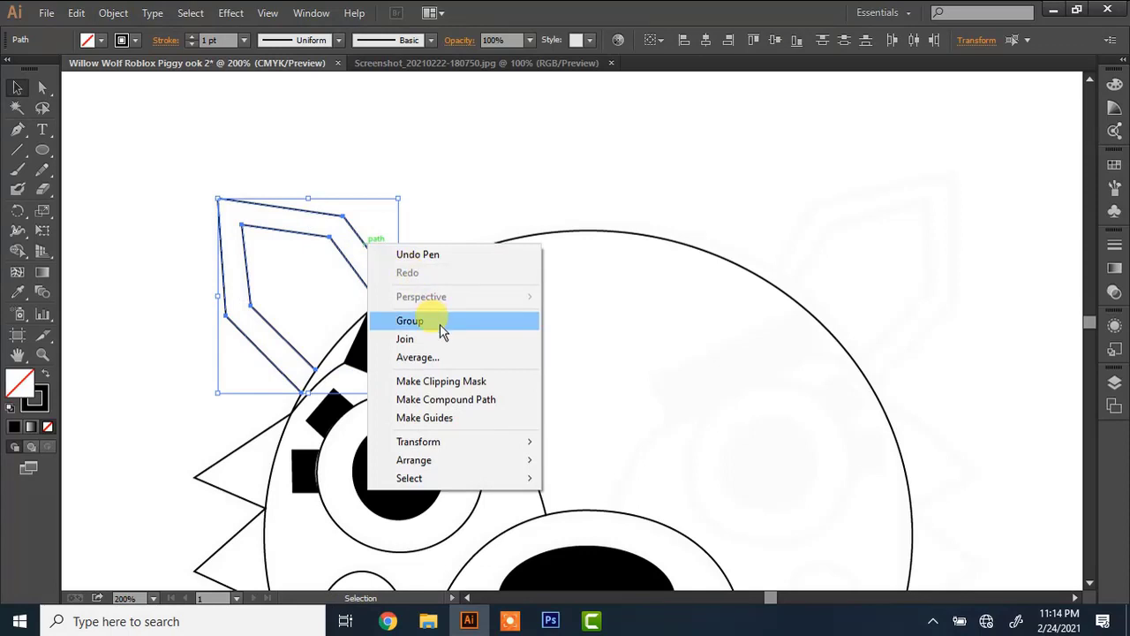
{"action": "left_click", "coordinate": [440, 323]}
{"action": "right_click", "coordinate": [380, 264]}
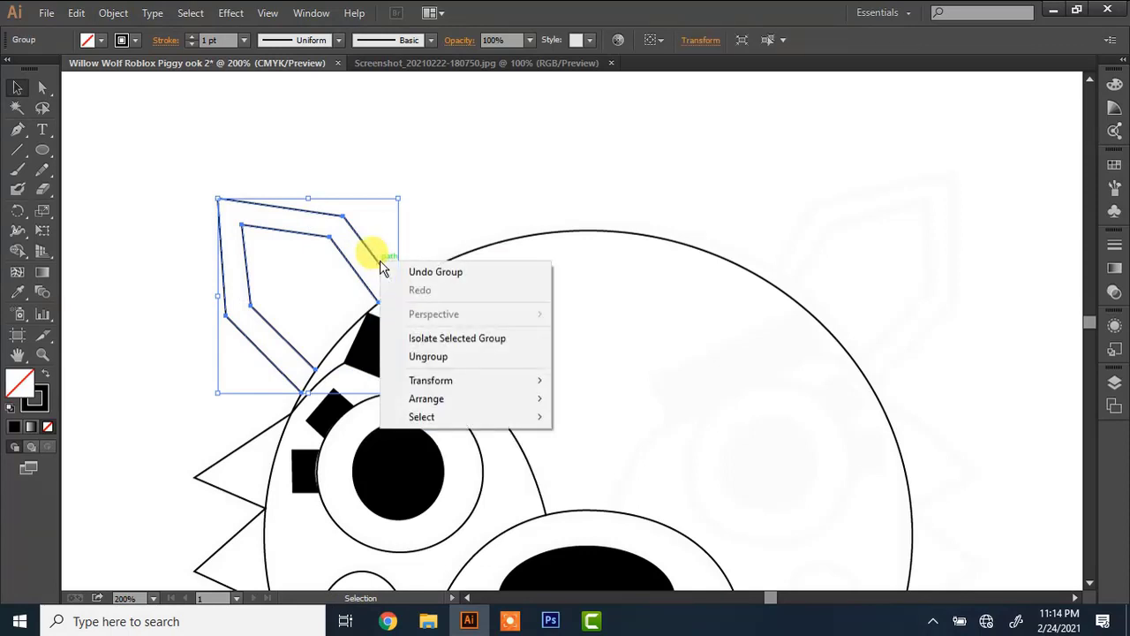
{"action": "key", "text": "Escape"}
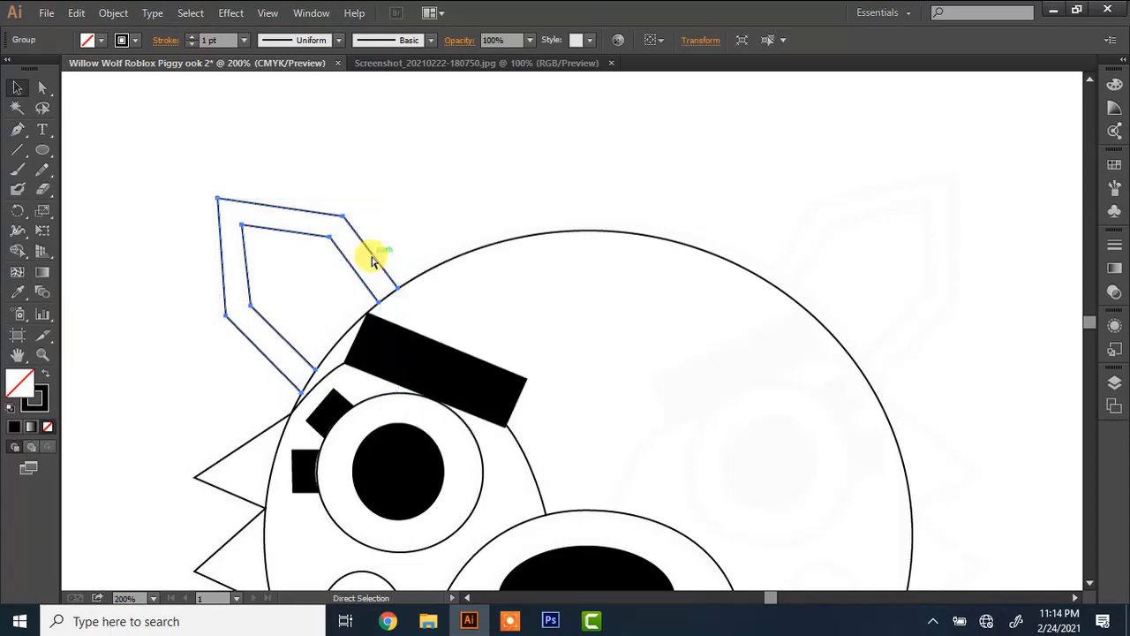
Duplicate the left ear group, move the copy to the head's upper right side and rotate it toward the template ear.
{"action": "left_click_drag", "start_coordinate": [382, 266], "coordinate": [592, 263]}
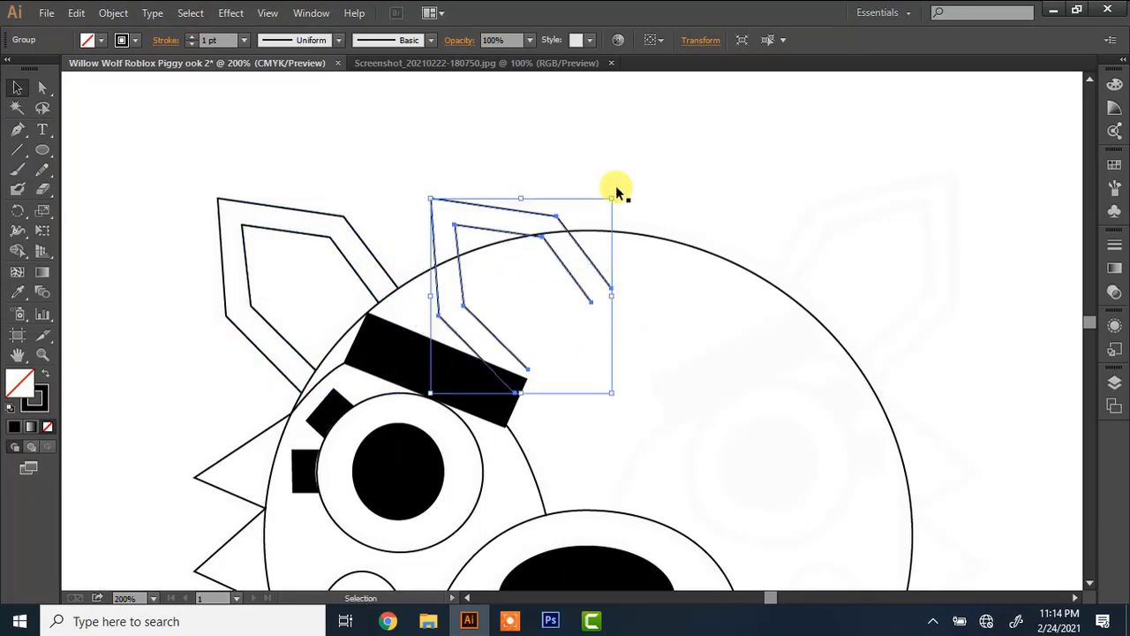
{"action": "left_click_drag", "start_coordinate": [621, 191], "coordinate": [665, 328]}
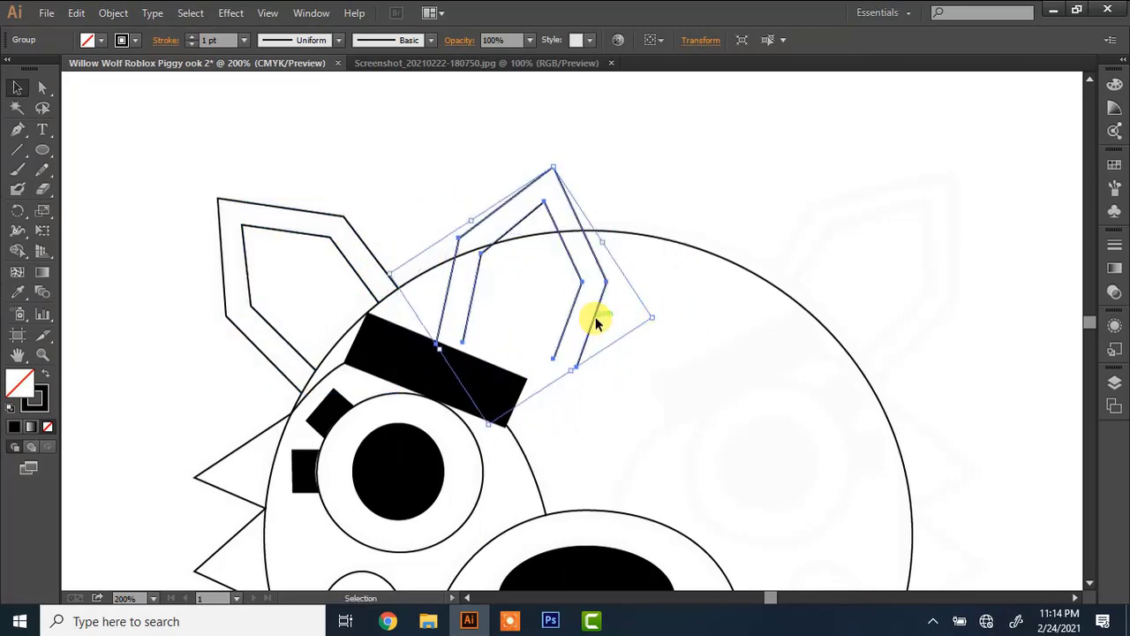
{"action": "left_click_drag", "start_coordinate": [596, 318], "coordinate": [929, 287]}
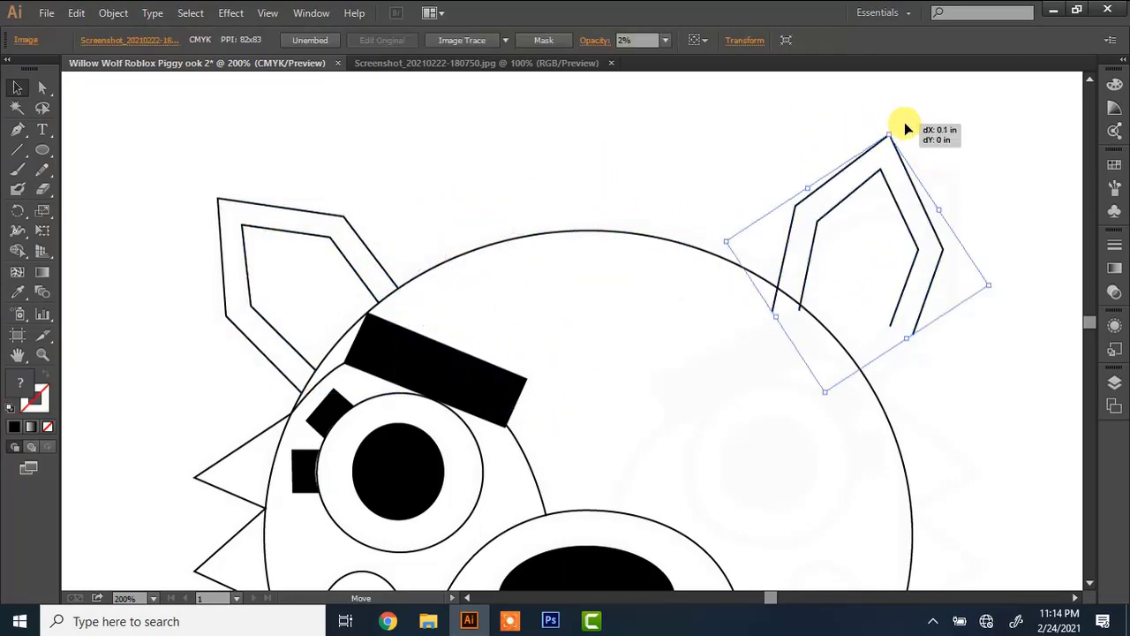
{"action": "left_click", "coordinate": [905, 123]}
{"action": "left_click", "coordinate": [892, 134]}
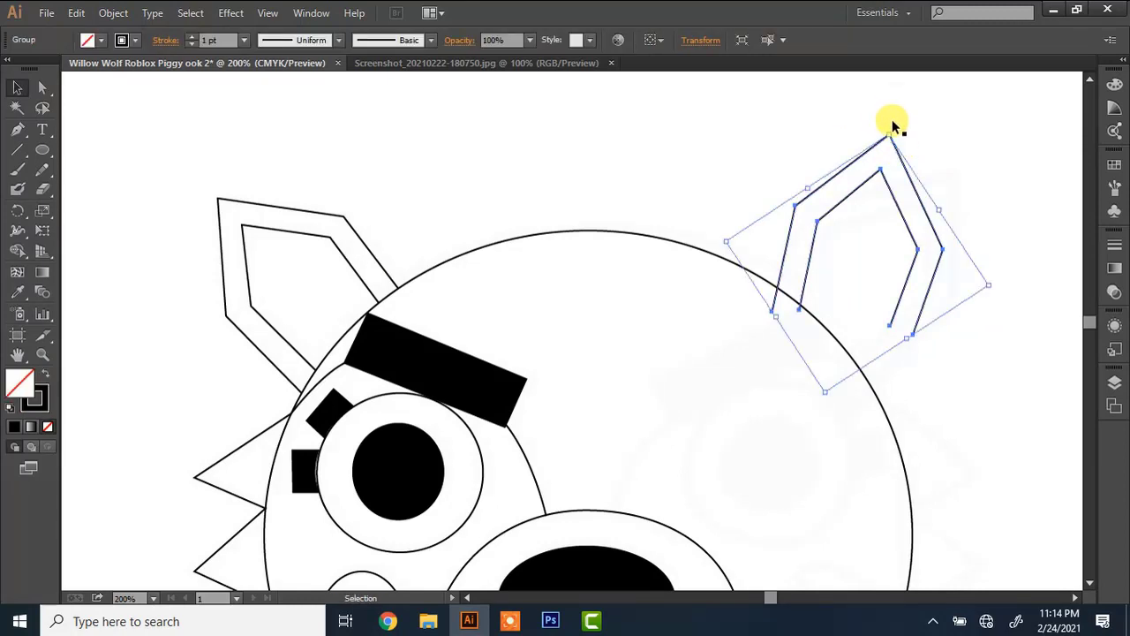
{"action": "left_click_drag", "start_coordinate": [893, 118], "coordinate": [950, 168]}
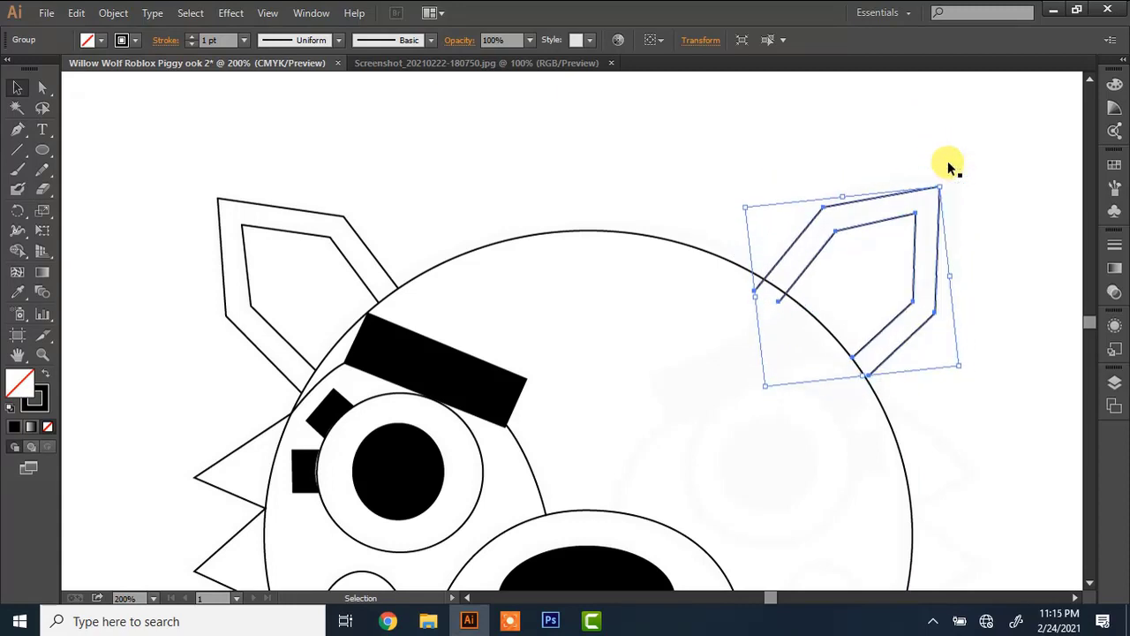
Reflect the ear copy across the vertical axis.
{"action": "right_click", "coordinate": [906, 230]}
{"action": "mouse_move", "coordinate": [990, 359]}
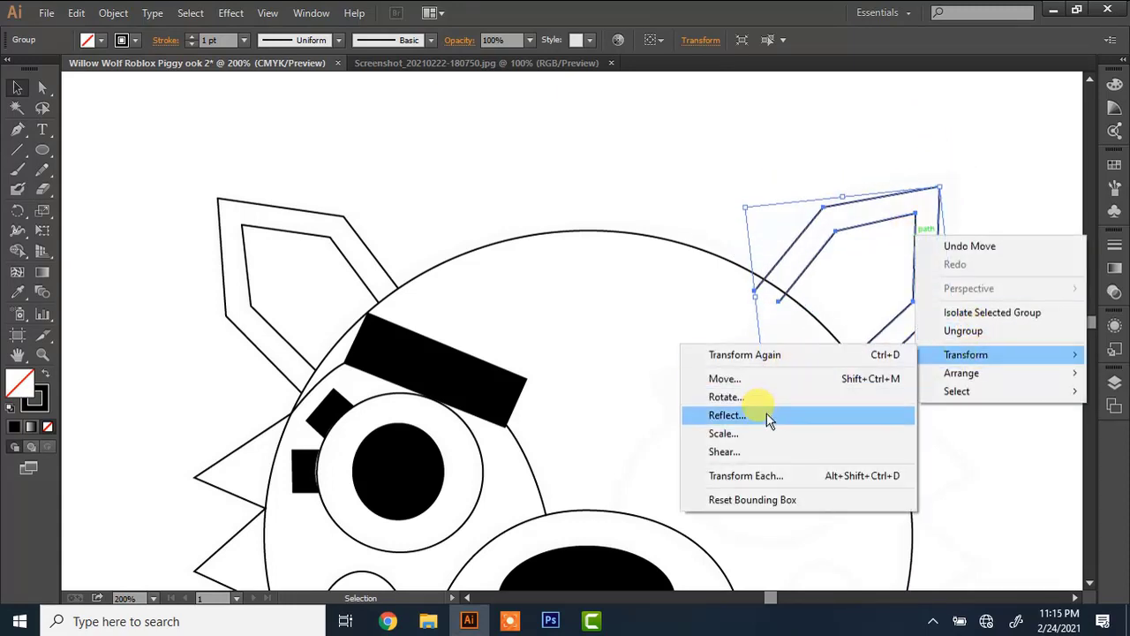
{"action": "left_click", "coordinate": [765, 416]}
{"action": "key", "text": "Return"}
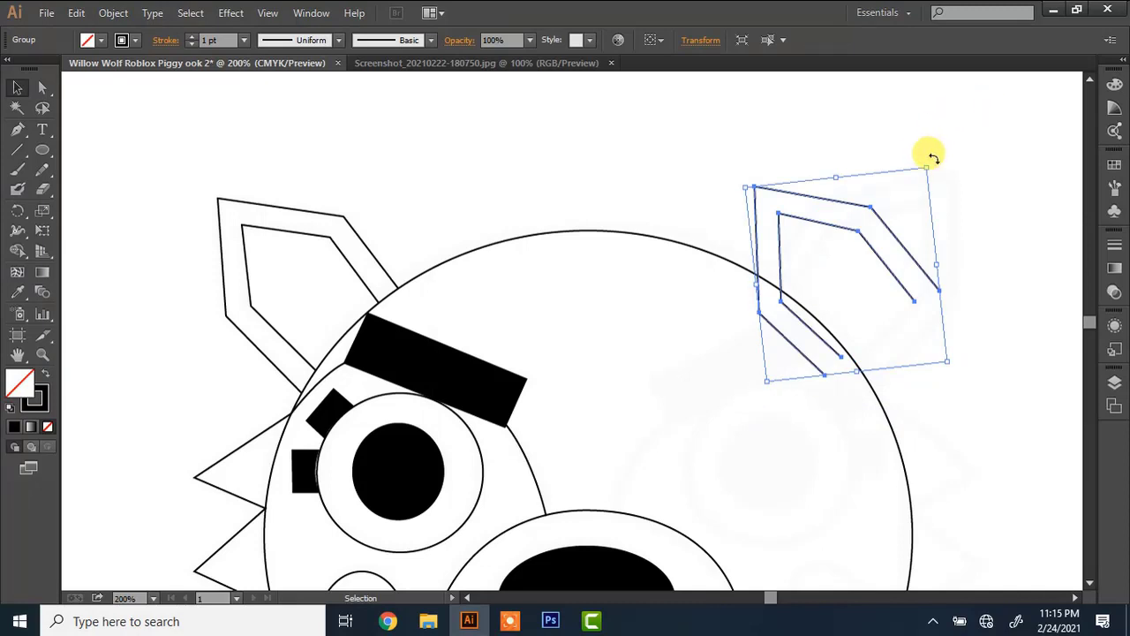
Rotate the mirrored ear clockwise and position it over the template's right ear so its ends meet the head outline.
{"action": "left_click_drag", "start_coordinate": [933, 157], "coordinate": [971, 346]}
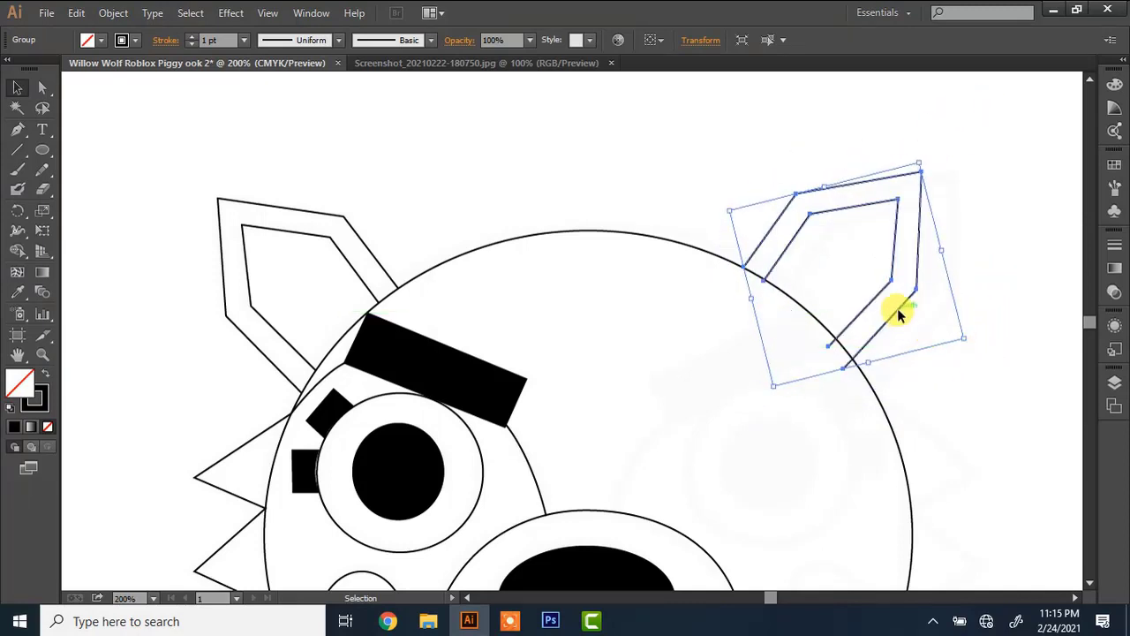
{"action": "left_click_drag", "start_coordinate": [898, 310], "coordinate": [938, 336]}
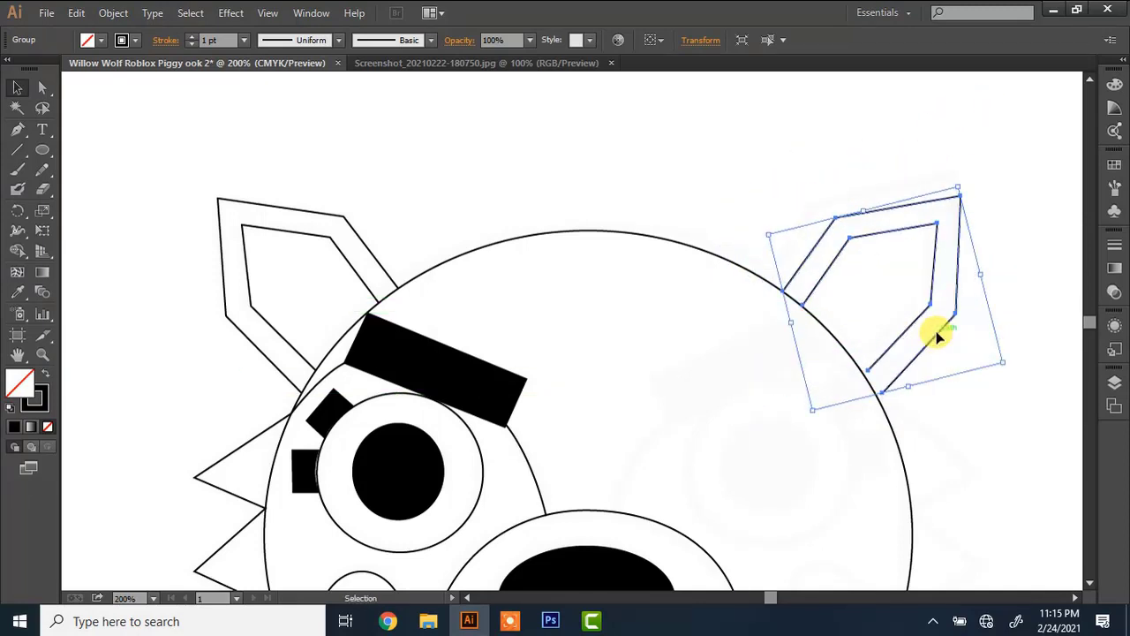
{"action": "key", "text": "Left"}
{"action": "key", "text": "Left"}
{"action": "key", "text": "Left"}
{"action": "key", "text": "Up"}
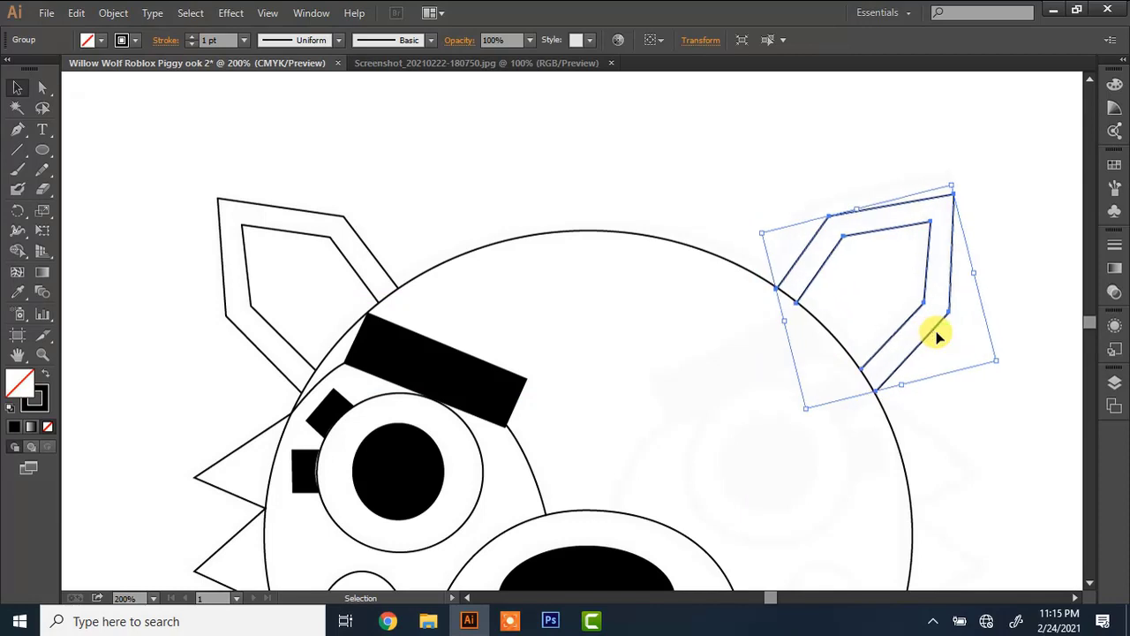
{"action": "scroll", "coordinate": [1089, 590], "scroll_direction": "down", "scroll_amount": 3}
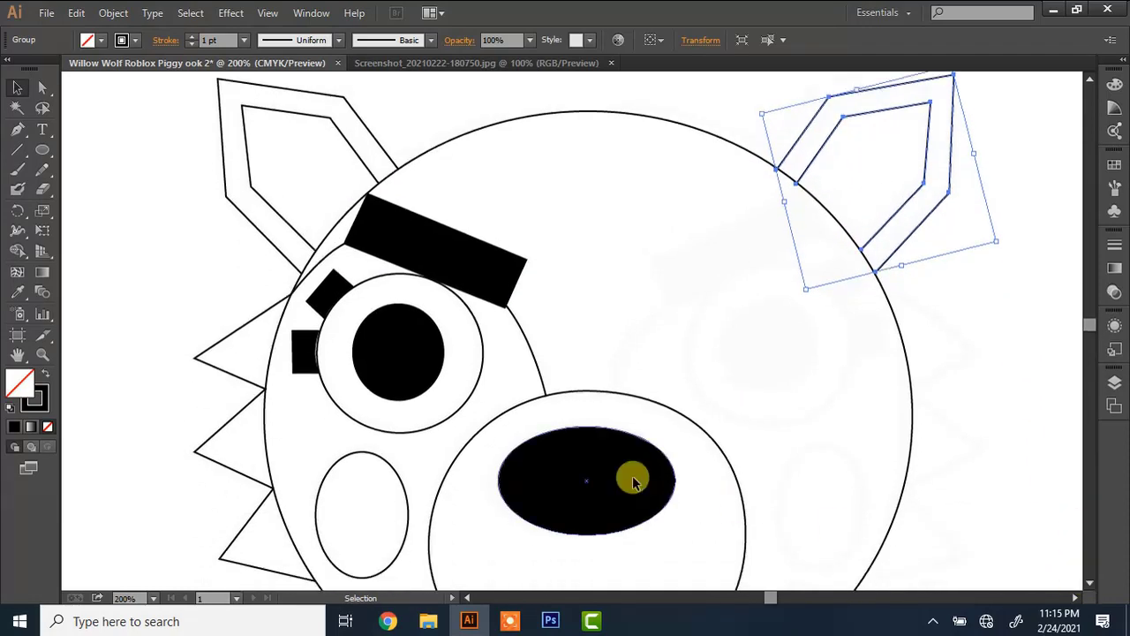
Adjust the lower end anchors of the right ear's outlines so they meet the head outline.
{"action": "left_click", "coordinate": [631, 475]}
{"action": "key", "text": "a"}
{"action": "left_click", "coordinate": [778, 169]}
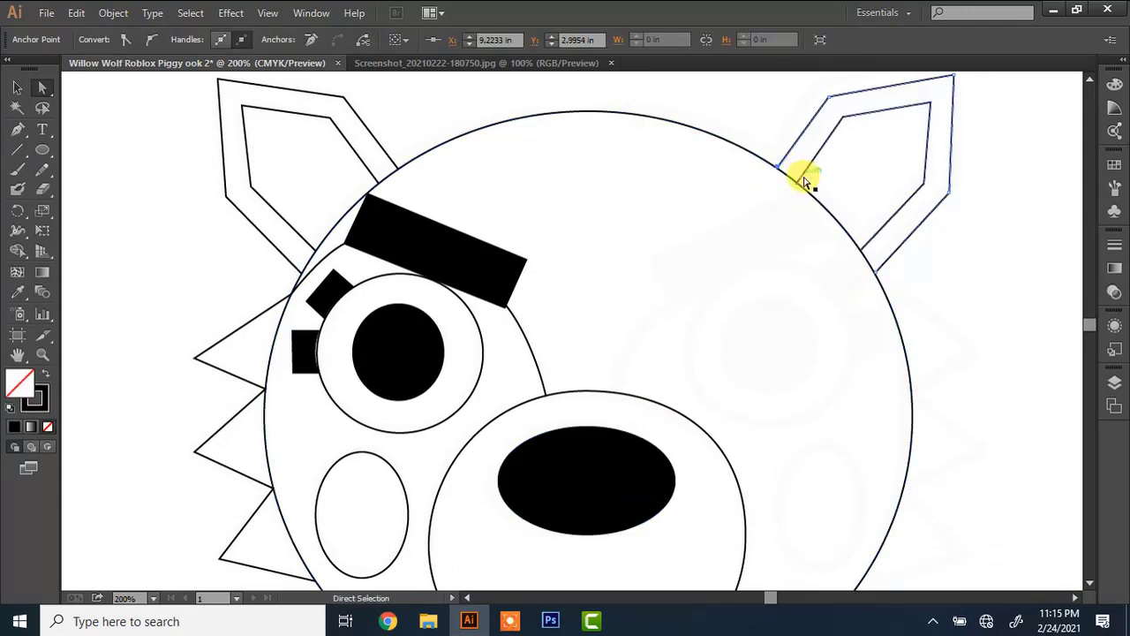
{"action": "left_click", "coordinate": [796, 186]}
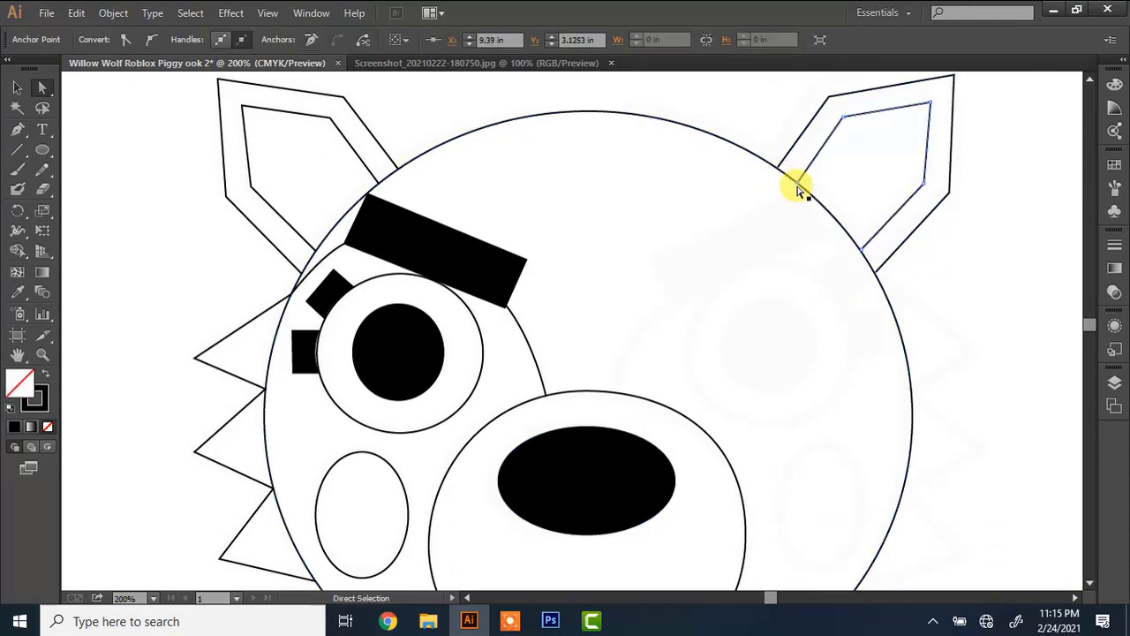
{"action": "left_click", "coordinate": [781, 170], "text": "shift"}
{"action": "left_click_drag", "start_coordinate": [780, 170], "coordinate": [782, 170]}
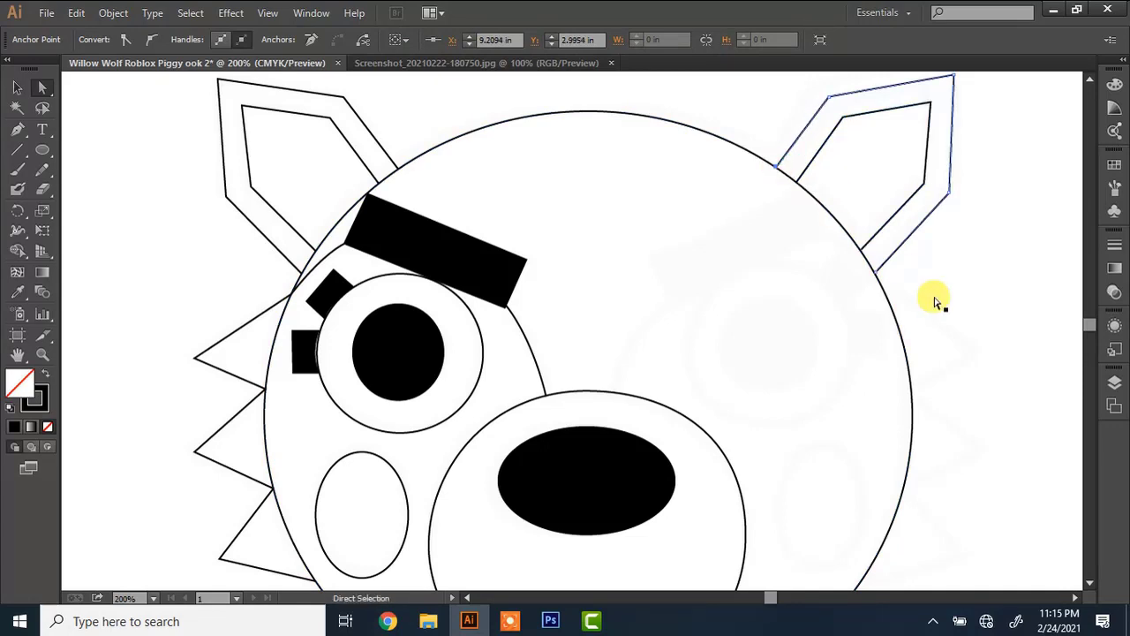
Group the left face features: pupil, eye outline, both lashes, eyebrow, jagged cheek fur, cheek oval and the curve beside the muzzle.
{"action": "key", "text": "v"}
{"action": "left_click", "coordinate": [412, 332]}
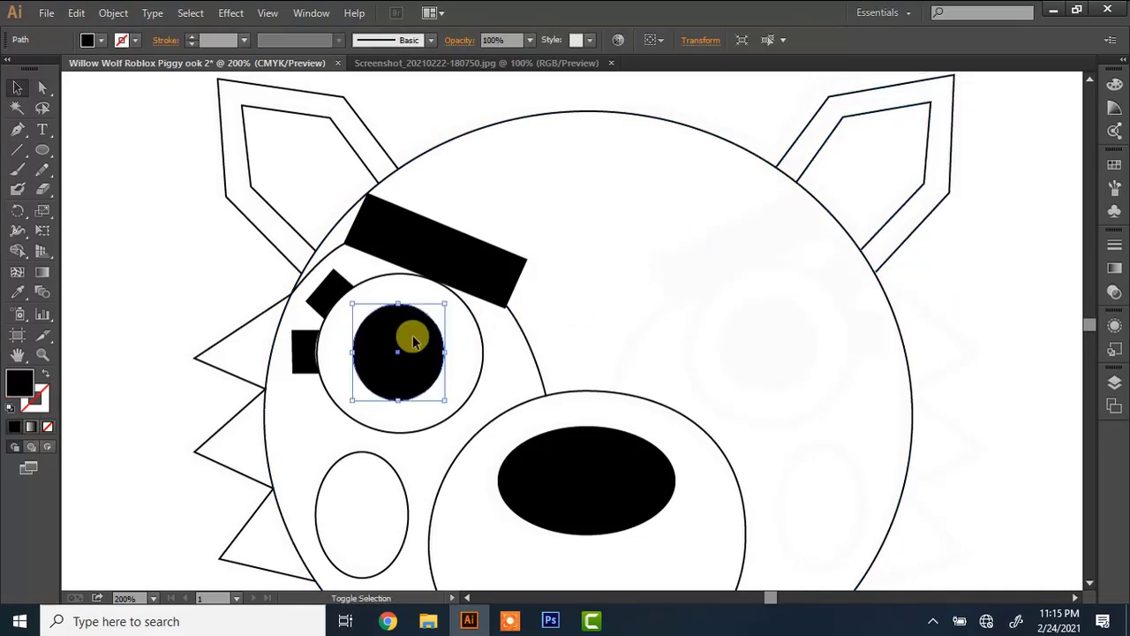
{"action": "left_click", "coordinate": [328, 283], "text": "shift"}
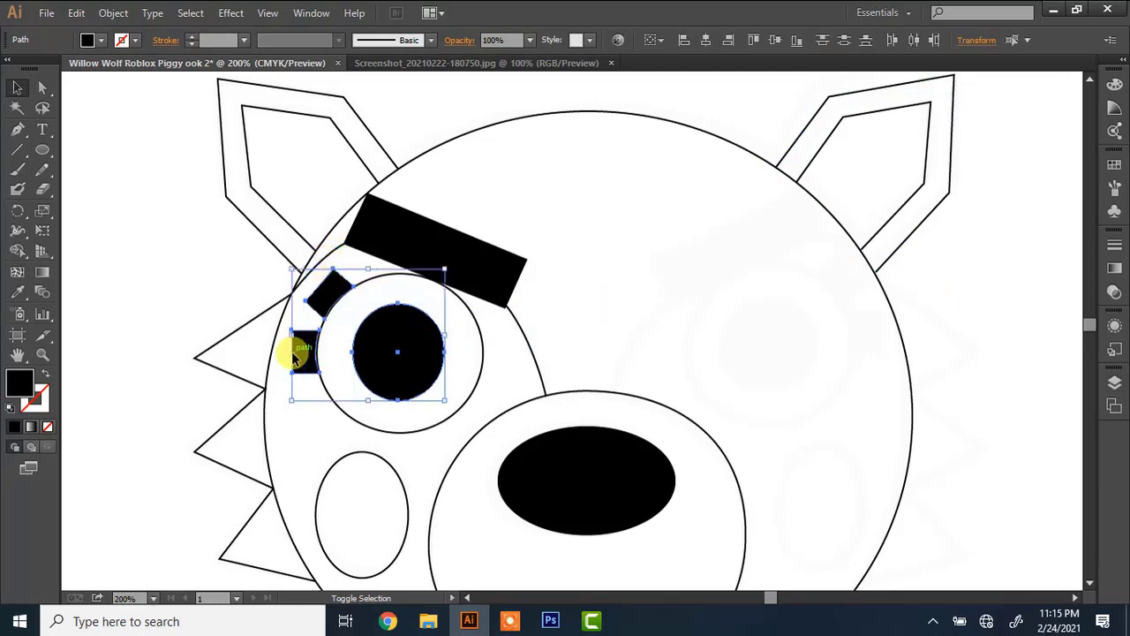
{"action": "left_click", "coordinate": [250, 318], "text": "shift"}
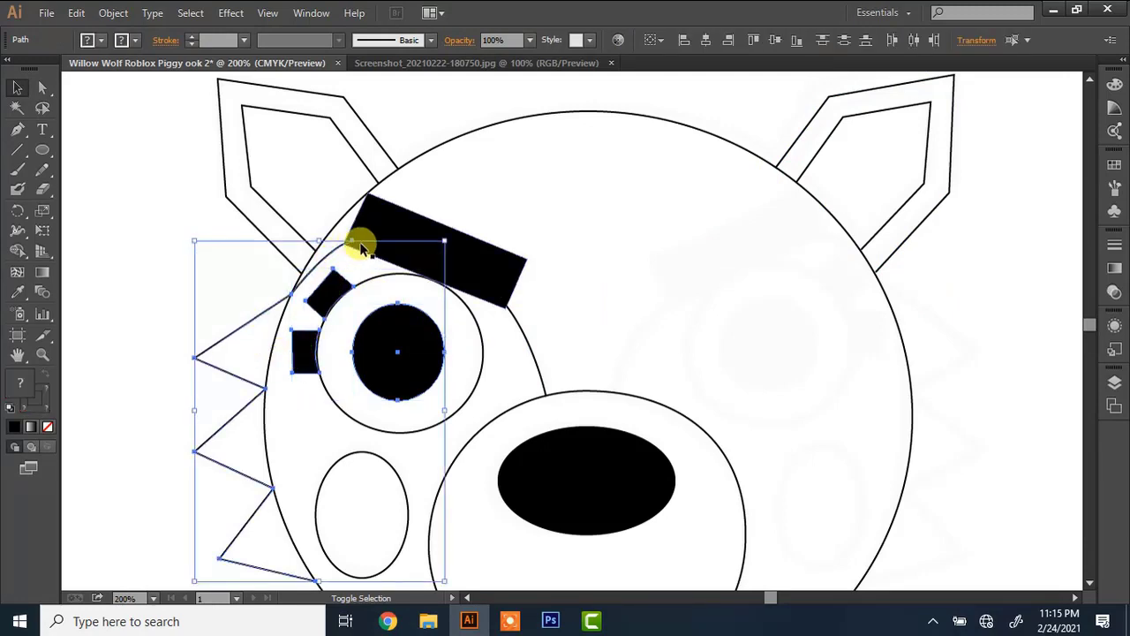
{"action": "left_click", "coordinate": [378, 202], "text": "shift"}
{"action": "left_click", "coordinate": [415, 432], "text": "shift"}
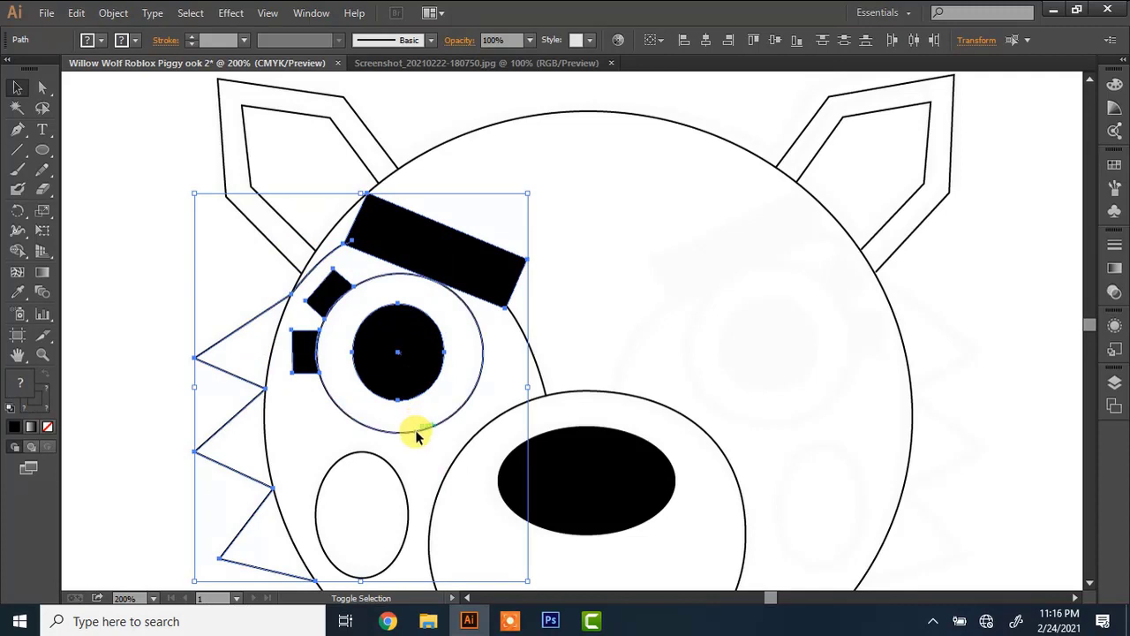
{"action": "left_click", "coordinate": [399, 484], "text": "shift"}
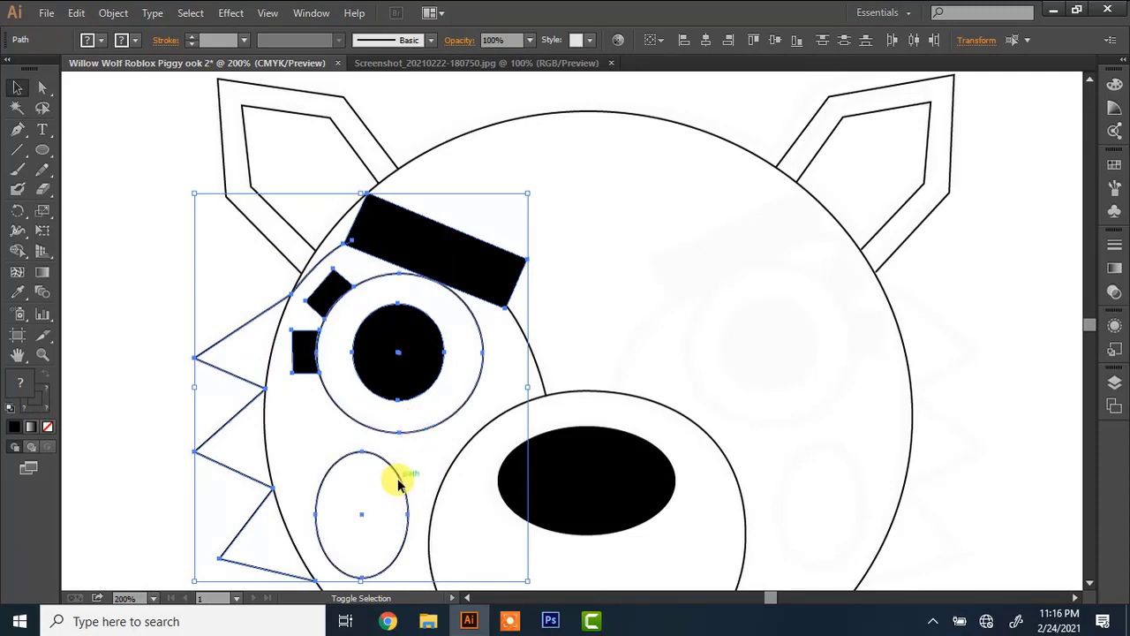
{"action": "right_click", "coordinate": [536, 357]}
{"action": "left_click", "coordinate": [581, 429]}
Duplicate the left face feature group and reflect the copy across the vertical axis.
{"action": "key", "text": "ctrl+c"}
{"action": "key", "text": "ctrl+v"}
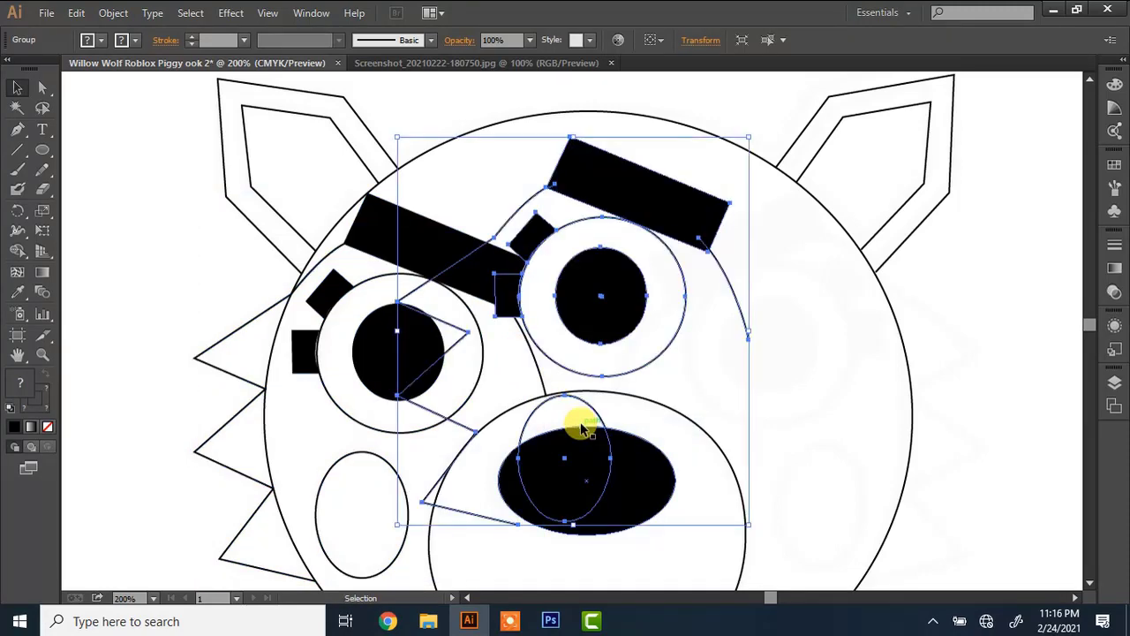
{"action": "right_click", "coordinate": [582, 429]}
{"action": "mouse_move", "coordinate": [656, 541]}
{"action": "left_click", "coordinate": [798, 461]}
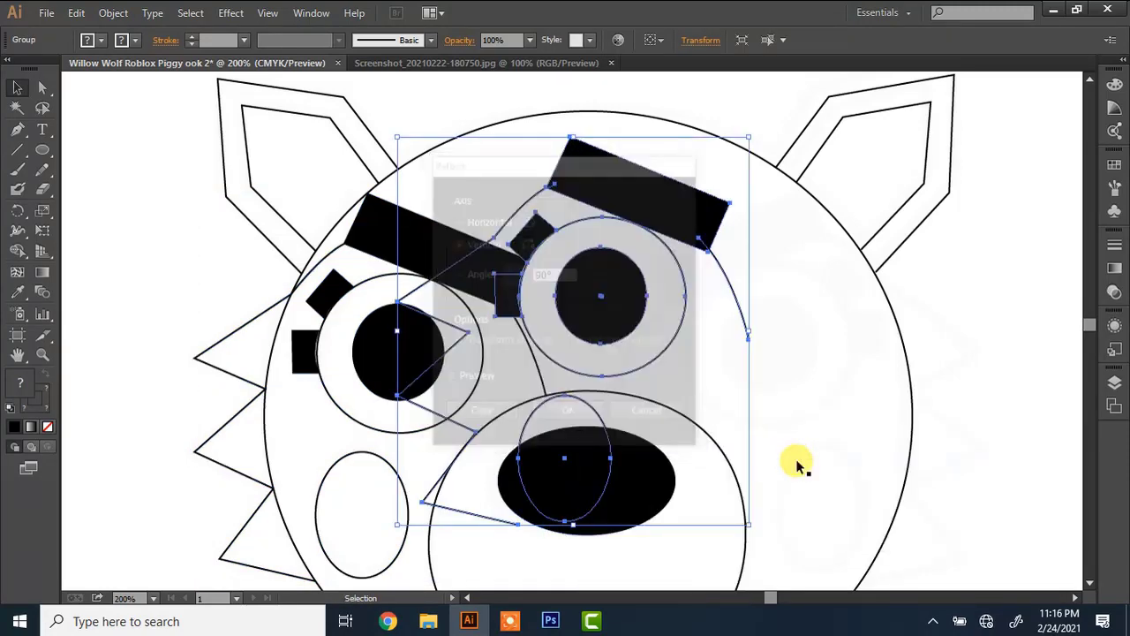
{"action": "key", "text": "Return"}
Position the mirrored face features over the template's right side and widen them slightly to fit the sketch.
{"action": "left_click_drag", "start_coordinate": [718, 369], "coordinate": [932, 424]}
{"action": "key", "text": "Up"}
{"action": "key", "text": "Up"}
{"action": "key", "text": "Up"}
{"action": "key", "text": "Right"}
{"action": "key", "text": "Right"}
{"action": "key", "text": "Right"}
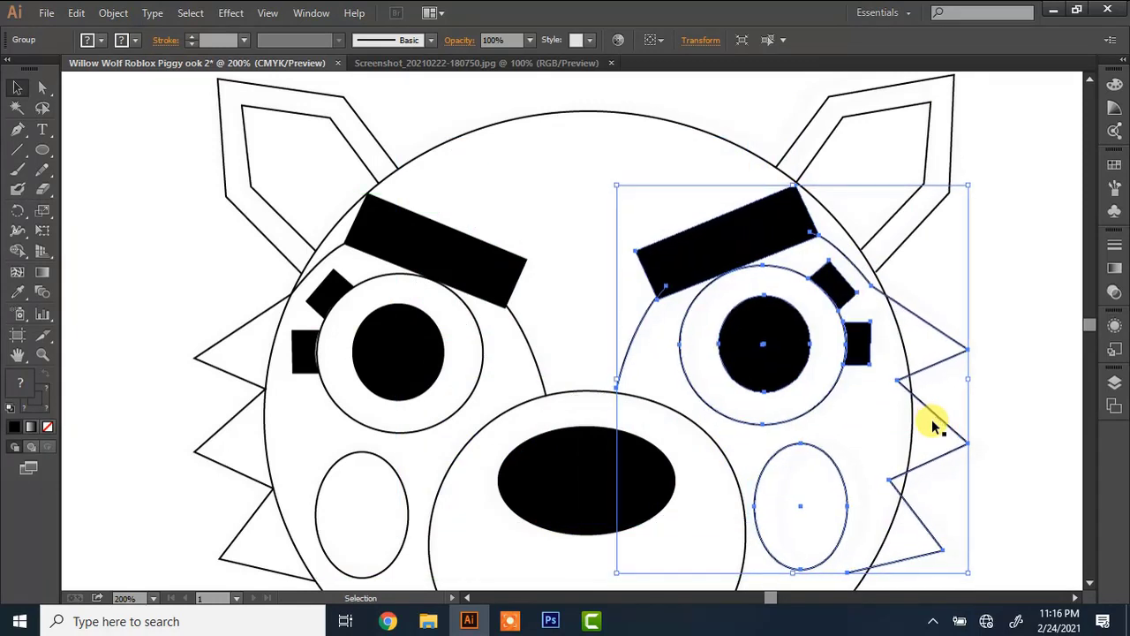
{"action": "key", "text": "Down"}
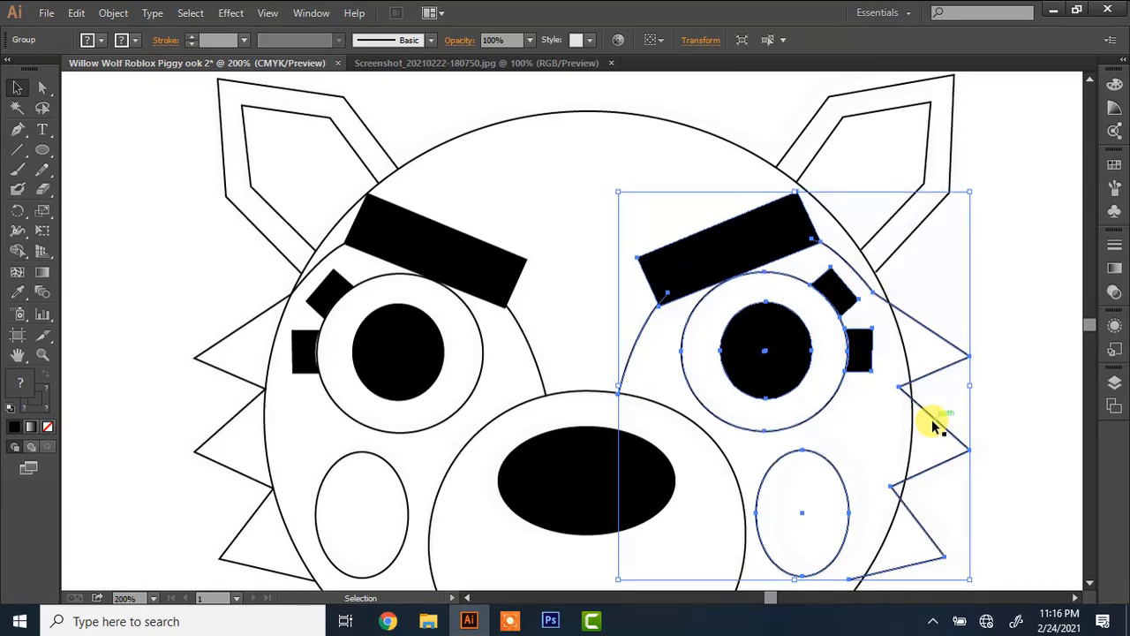
{"action": "left_click_drag", "start_coordinate": [971, 386], "coordinate": [985, 385]}
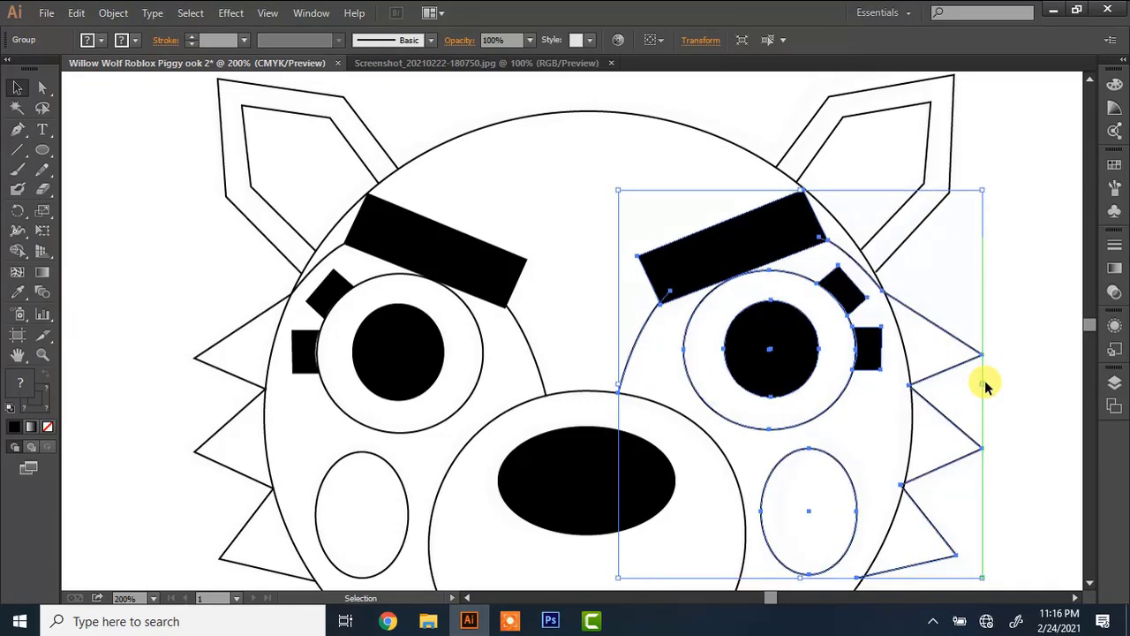
Move the inner anchor points of the right cheek fur onto the head outline.
{"action": "key", "text": "a"}
{"action": "left_click", "coordinate": [813, 156]}
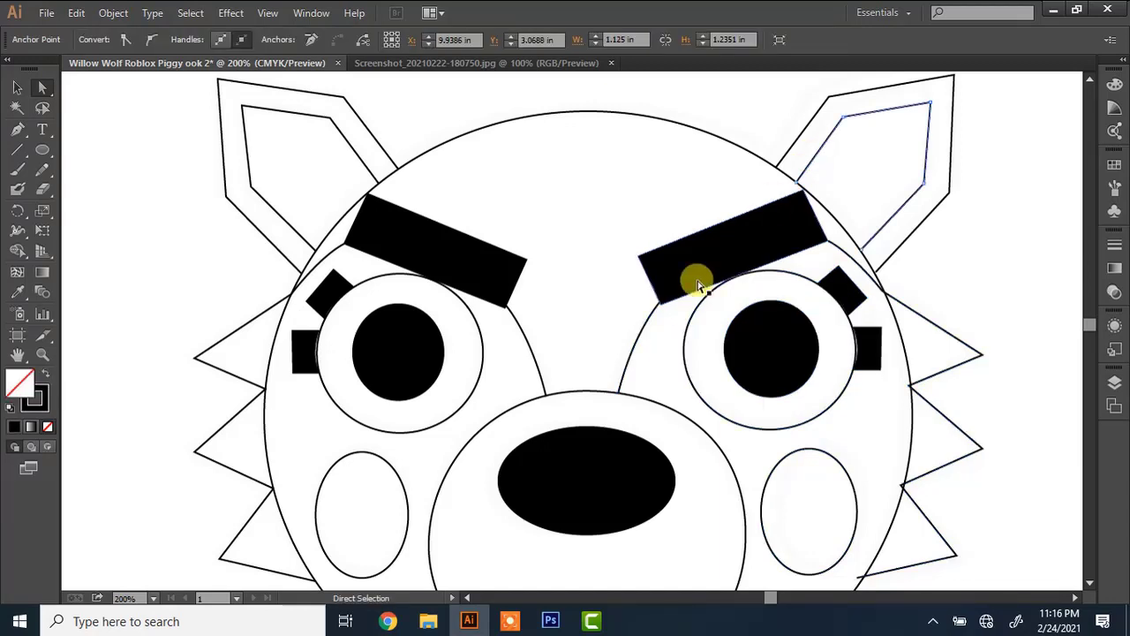
{"action": "left_click", "coordinate": [1090, 579]}
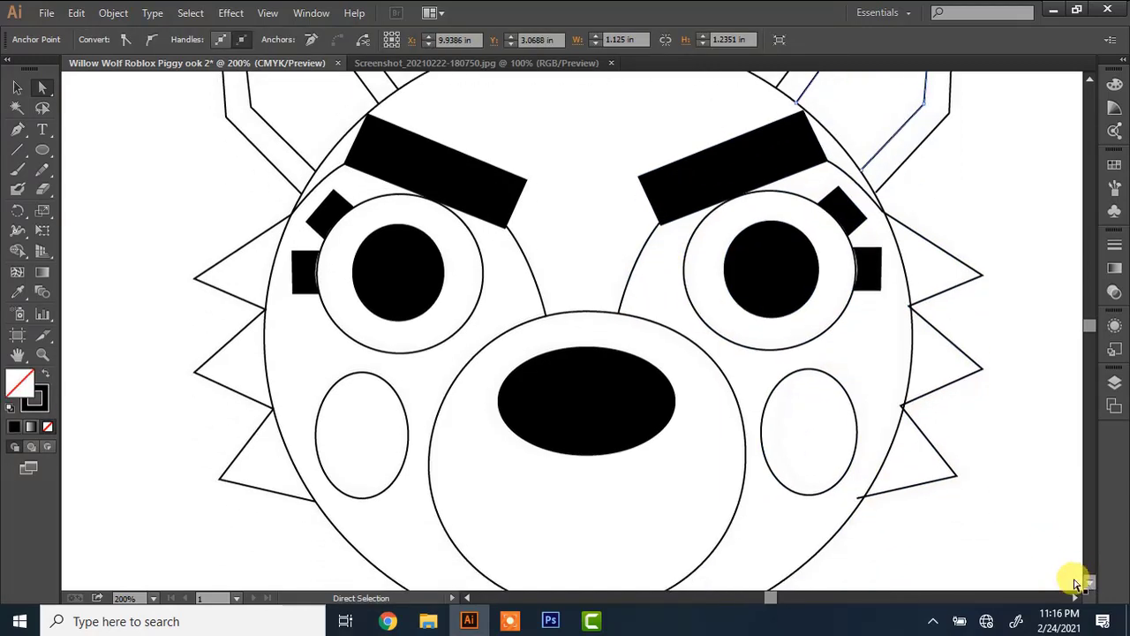
{"action": "left_click", "coordinate": [855, 497]}
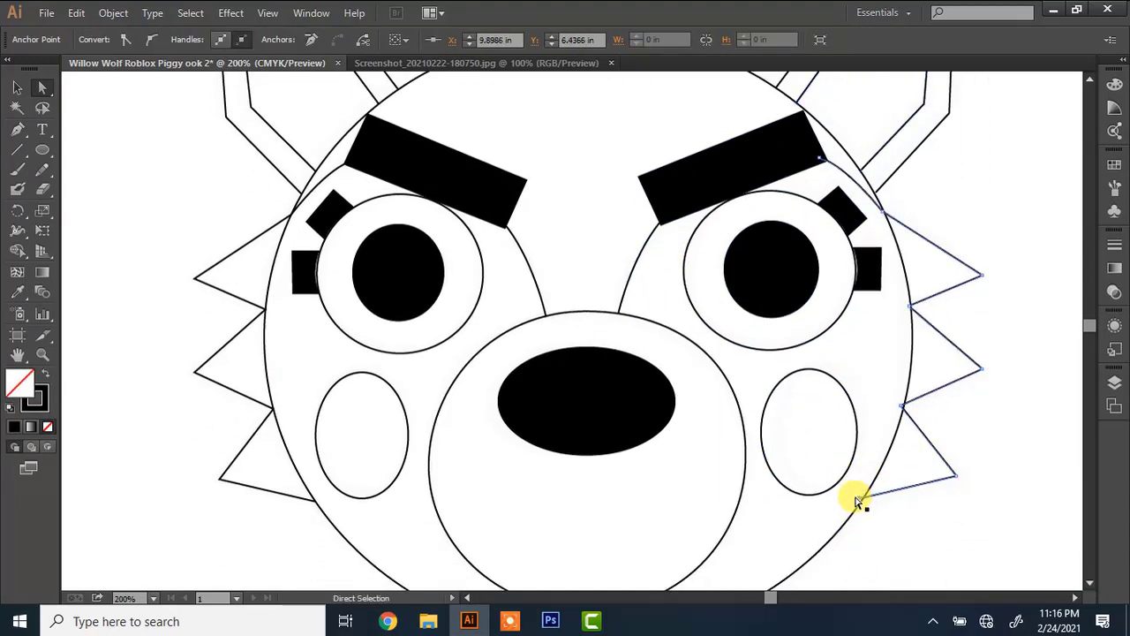
{"action": "left_click_drag", "start_coordinate": [855, 497], "coordinate": [857, 498]}
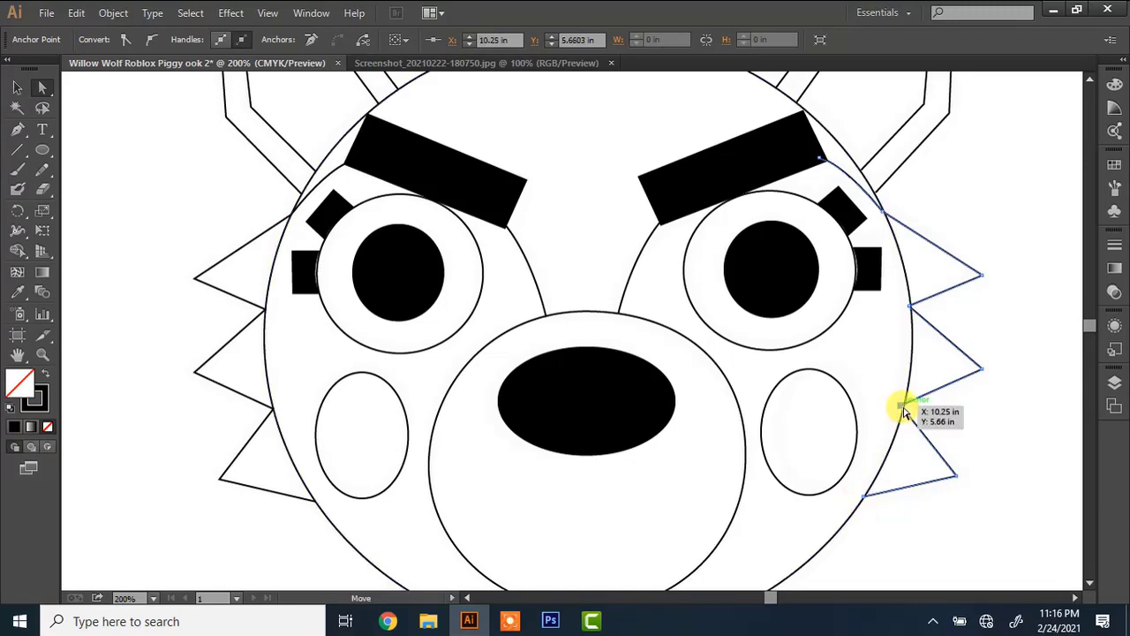
{"action": "left_click_drag", "start_coordinate": [902, 411], "coordinate": [904, 405]}
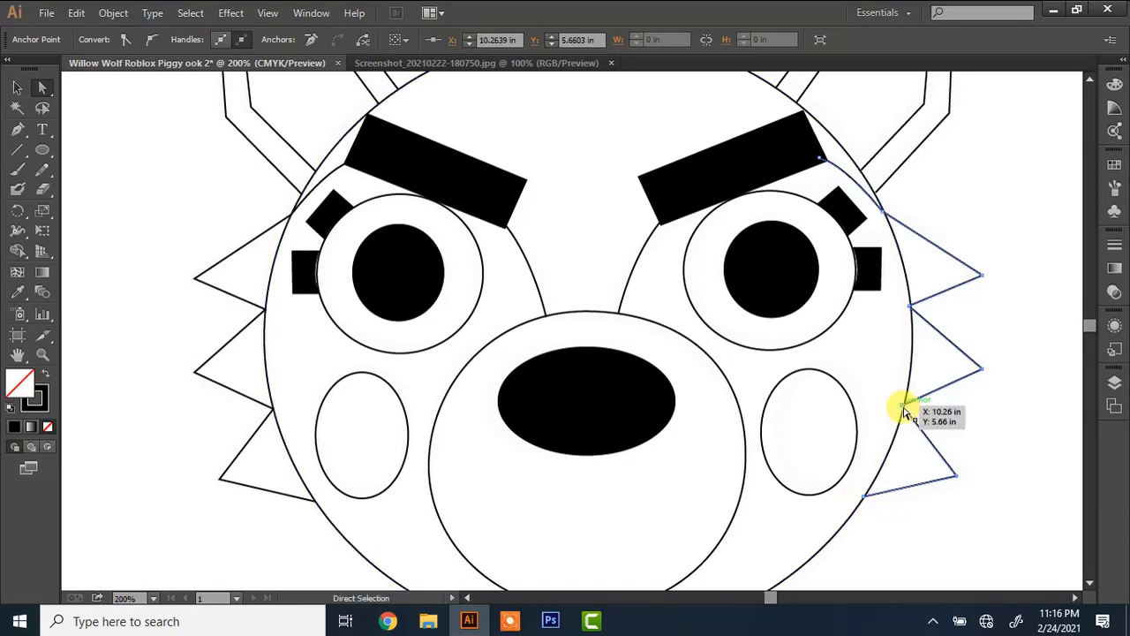
{"action": "left_click", "coordinate": [910, 309]}
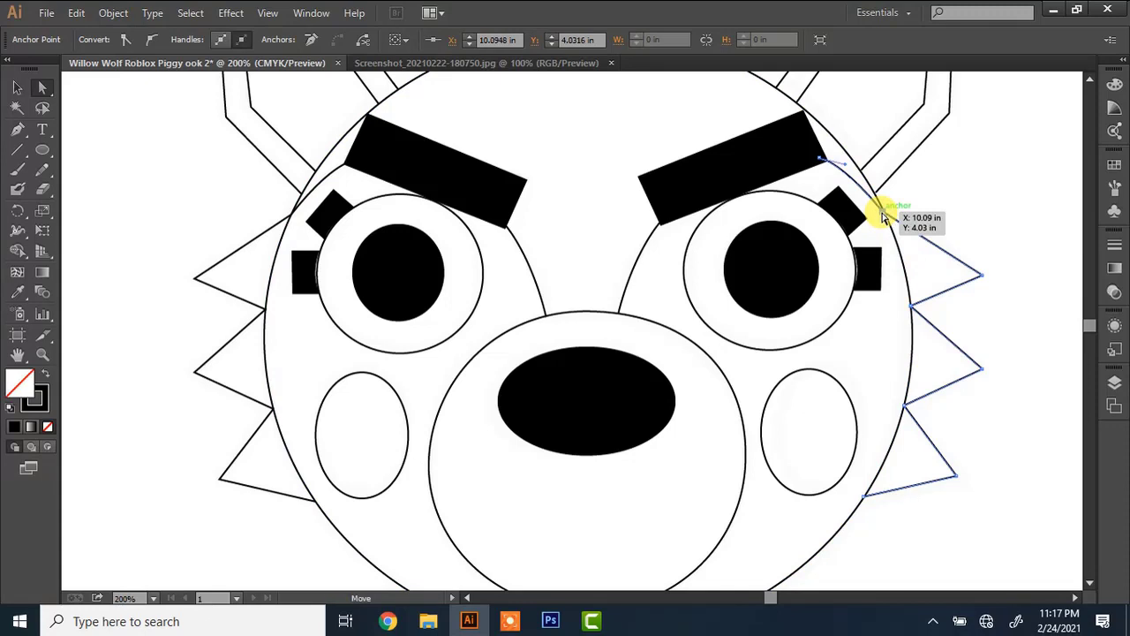
{"action": "left_click_drag", "start_coordinate": [883, 213], "coordinate": [883, 213]}
Ungroup the mirrored features on the right side of the face.
{"action": "key", "text": "v"}
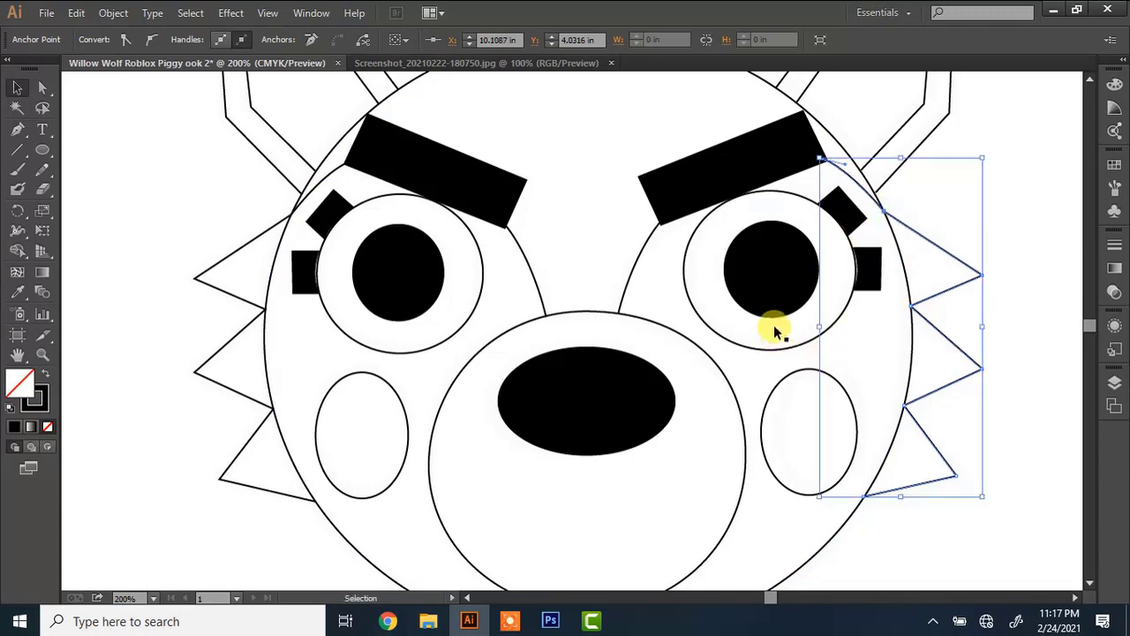
{"action": "left_click", "coordinate": [775, 305]}
{"action": "right_click", "coordinate": [775, 305]}
{"action": "left_click", "coordinate": [808, 399]}
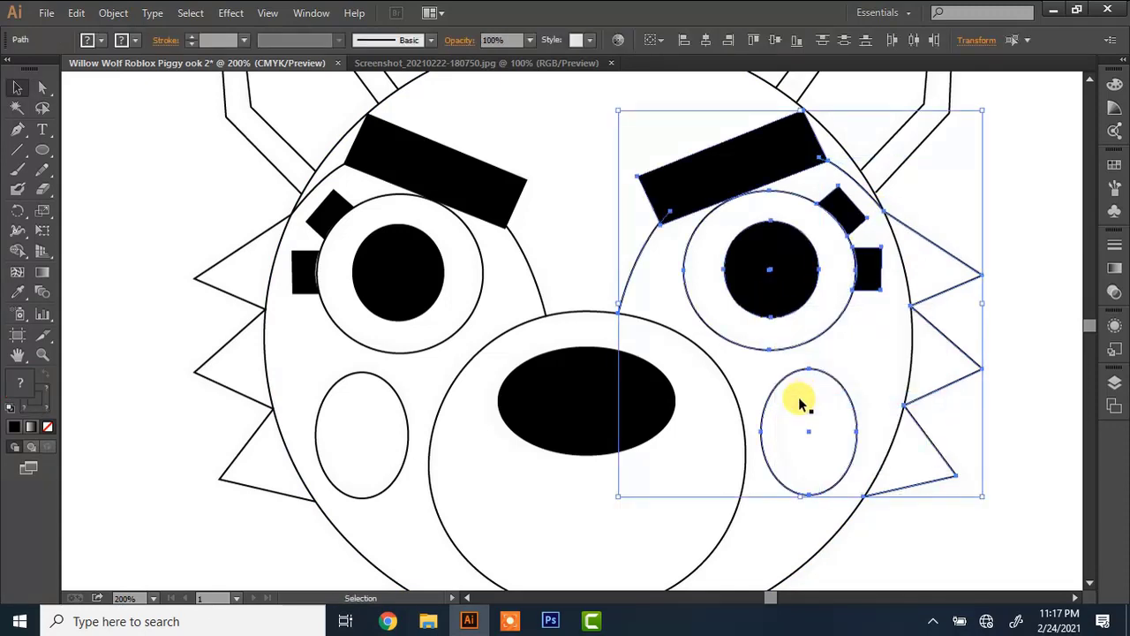
Nudge the right cheek oval slightly to the right and up to match the template.
{"action": "left_click", "coordinate": [708, 350]}
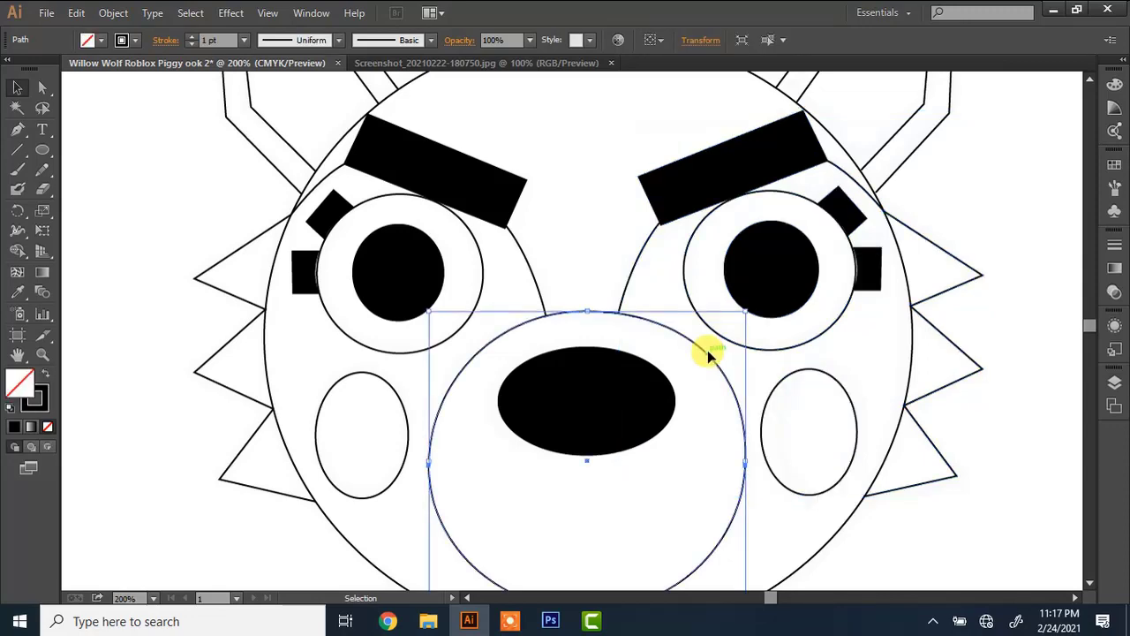
{"action": "left_click", "coordinate": [808, 368]}
{"action": "key", "text": "Right"}
{"action": "key", "text": "Right"}
{"action": "key", "text": "Right"}
{"action": "key", "text": "Right"}
{"action": "key", "text": "Right"}
{"action": "key", "text": "Up"}
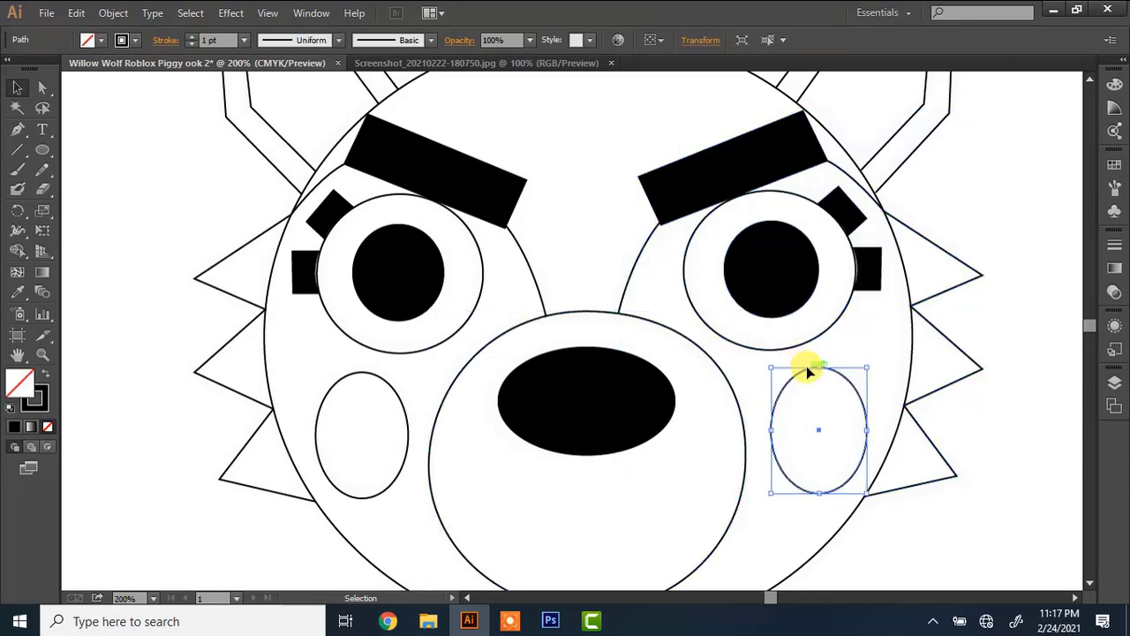
Trace the left hood collar with the Pen tool as a curve from the head outline down to the left drawstring.
{"action": "scroll", "coordinate": [1092, 587], "scroll_direction": "down", "scroll_amount": 2}
{"action": "key", "text": "ctrl+minus"}
{"action": "key", "text": "ctrl+minus"}
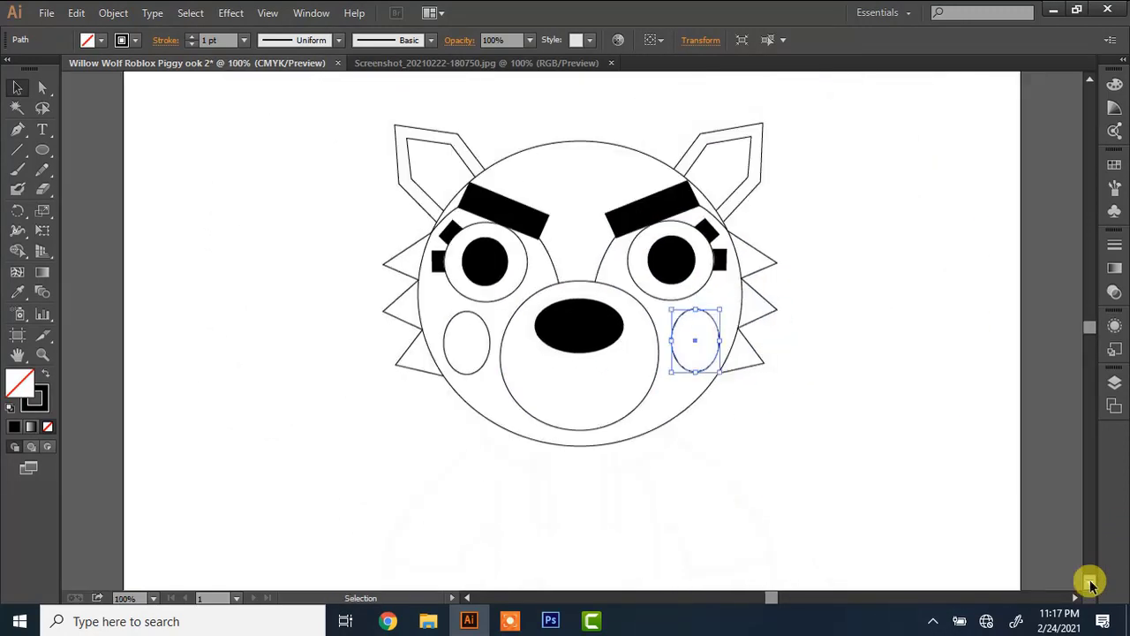
{"action": "scroll", "coordinate": [1092, 587], "scroll_direction": "down", "scroll_amount": 3}
{"action": "scroll", "coordinate": [1091, 587], "scroll_direction": "down", "scroll_amount": 1}
{"action": "key", "text": "ctrl+plus"}
{"action": "key", "text": "ctrl+plus"}
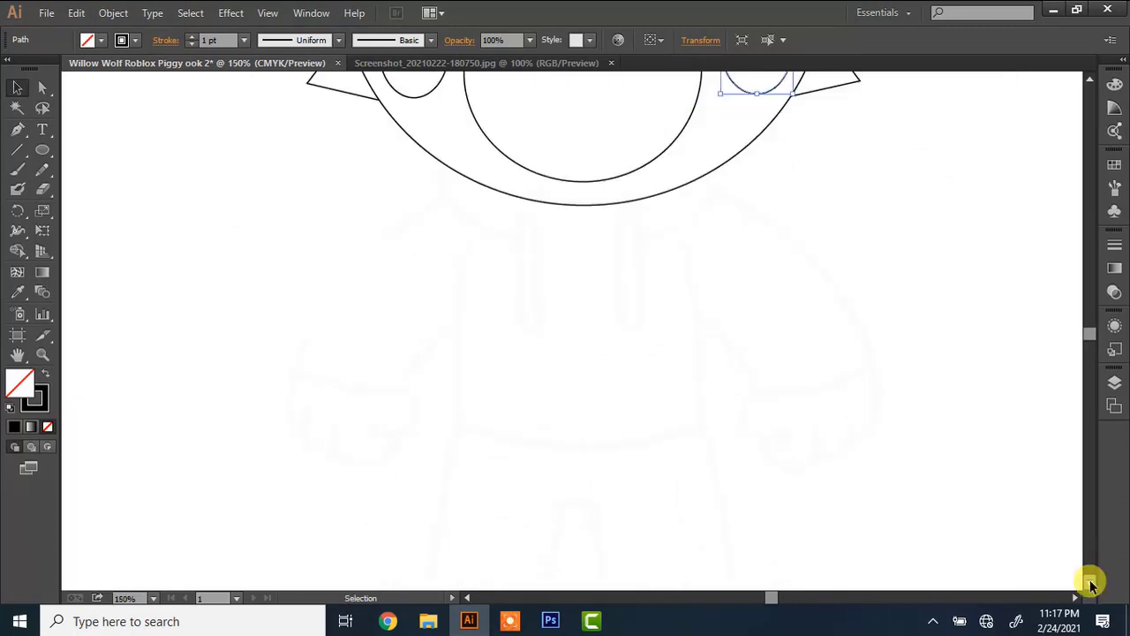
{"action": "scroll", "coordinate": [1091, 587], "scroll_direction": "down", "scroll_amount": 2}
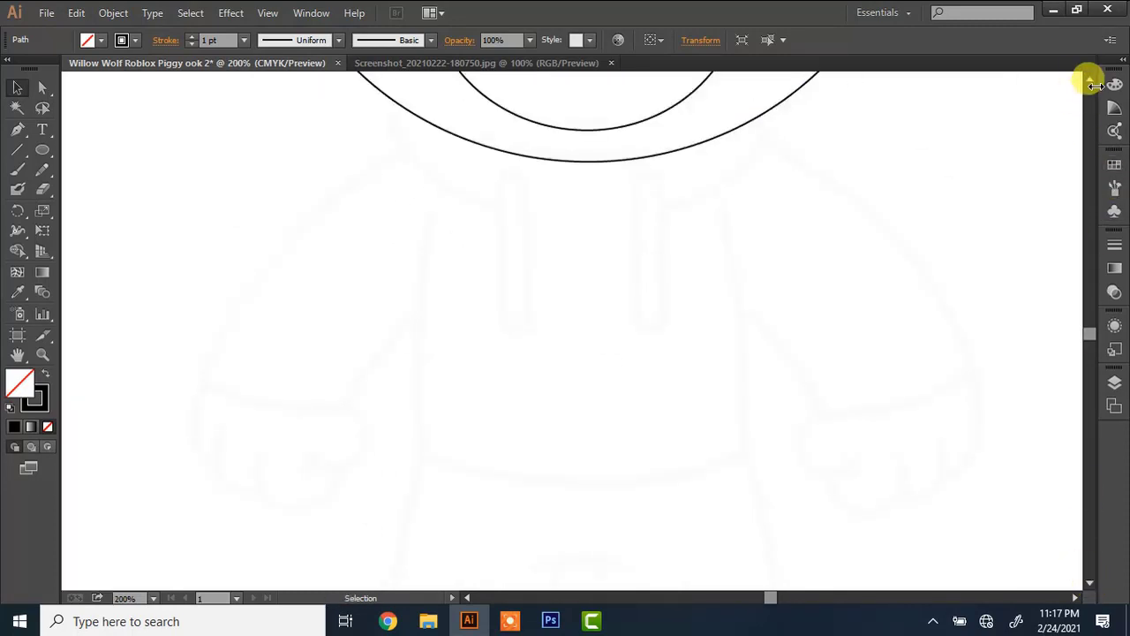
{"action": "scroll", "coordinate": [1092, 84], "scroll_direction": "up", "scroll_amount": 2}
{"action": "key", "text": "p"}
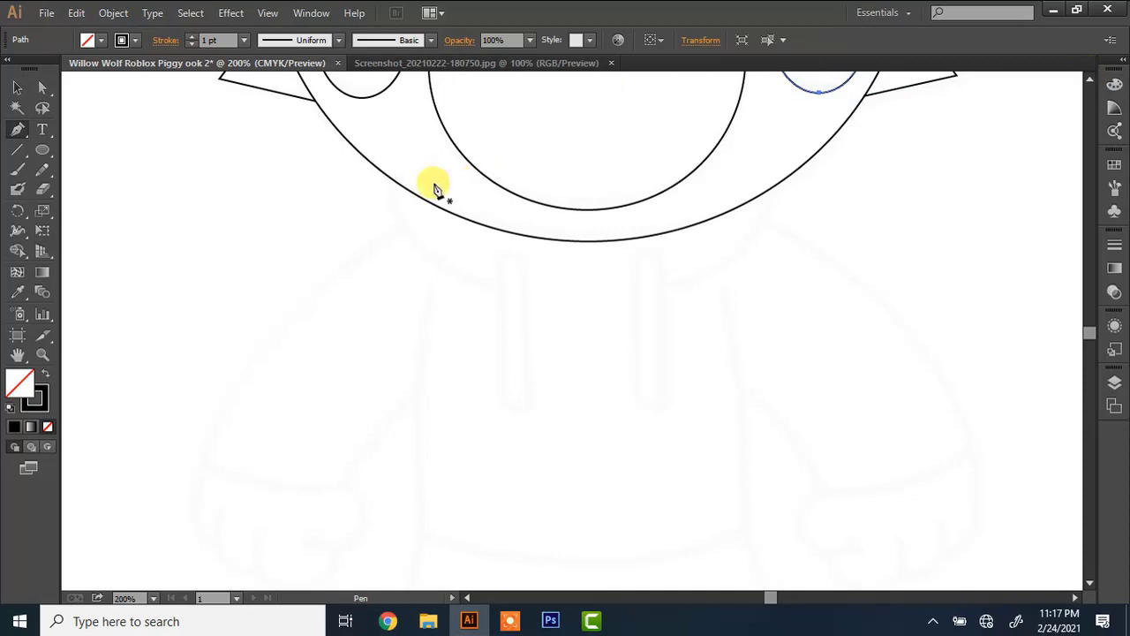
{"action": "left_click", "coordinate": [386, 175]}
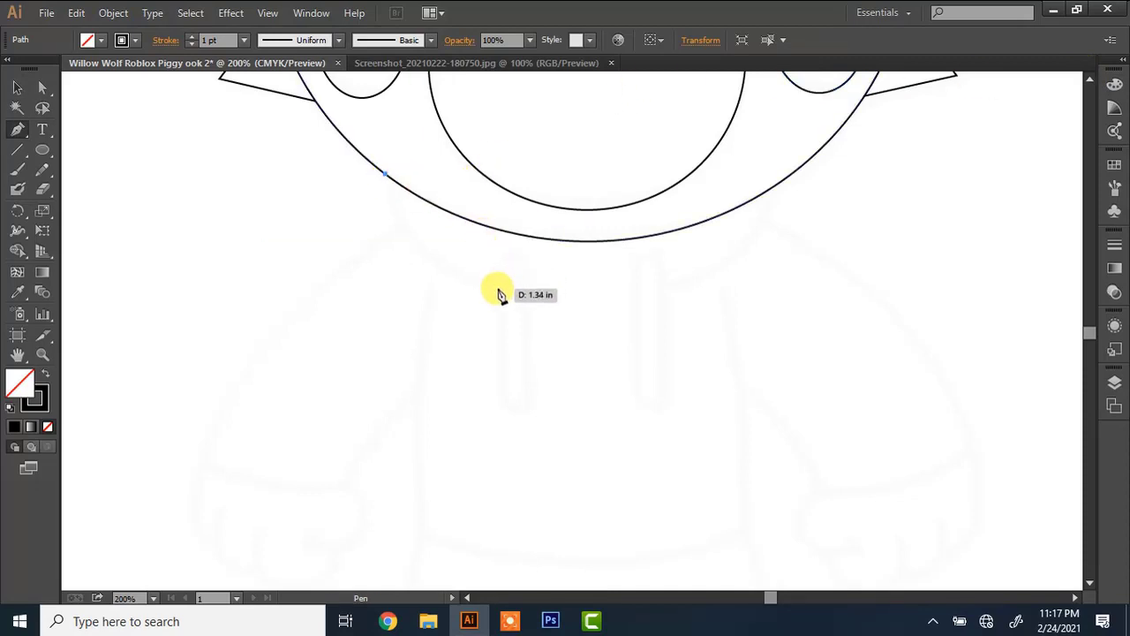
{"action": "left_click_drag", "start_coordinate": [497, 289], "coordinate": [598, 307]}
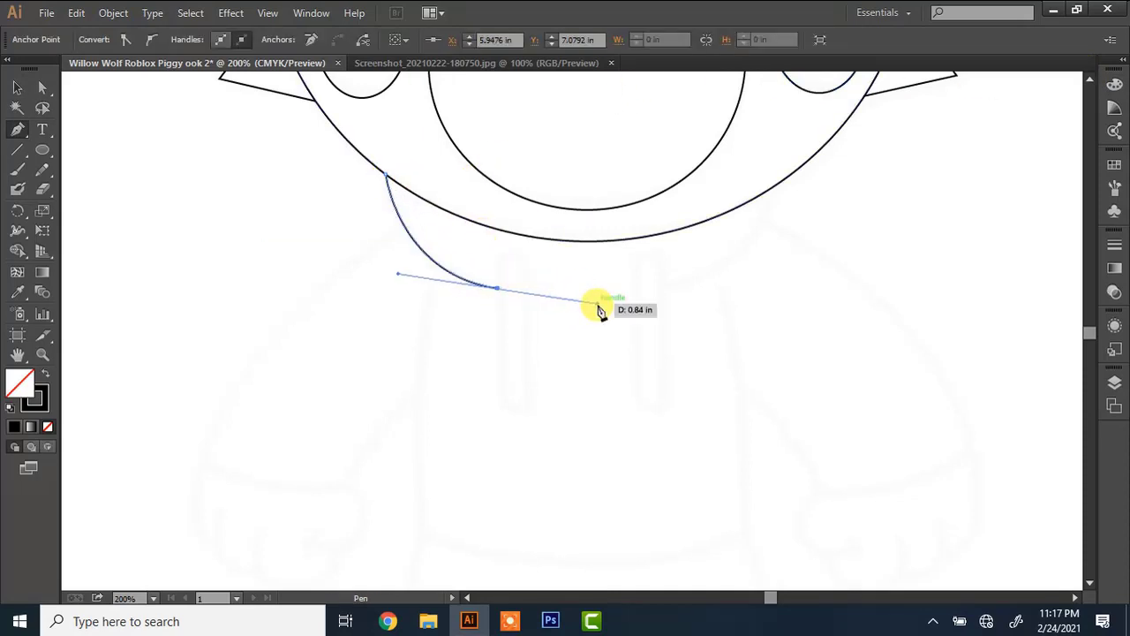
Draw the left hoodie drawstring as a closed narrow vertical strip with rounded ends.
{"action": "left_click", "coordinate": [506, 405]}
{"action": "left_click", "coordinate": [506, 261]}
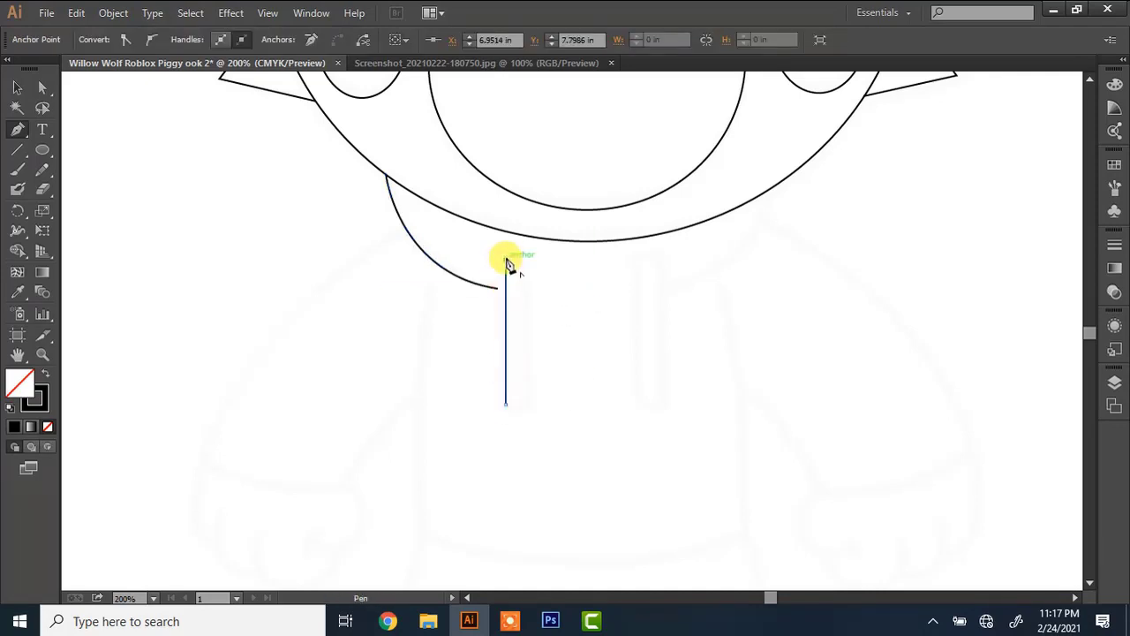
{"action": "left_click_drag", "start_coordinate": [543, 279], "coordinate": [530, 256]}
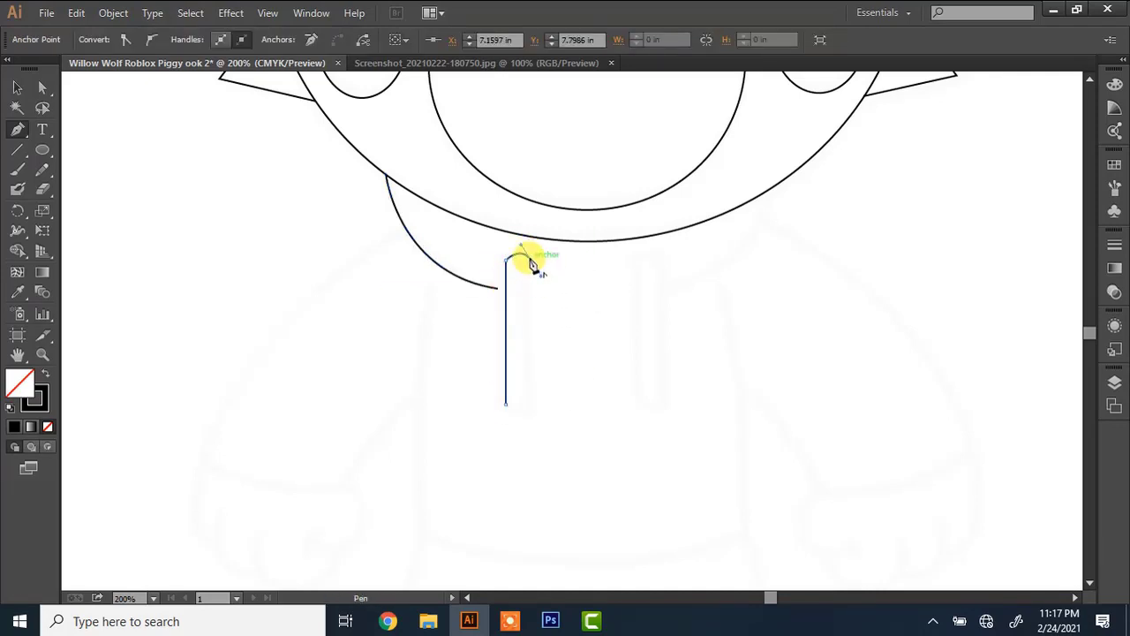
{"action": "left_click", "coordinate": [530, 405]}
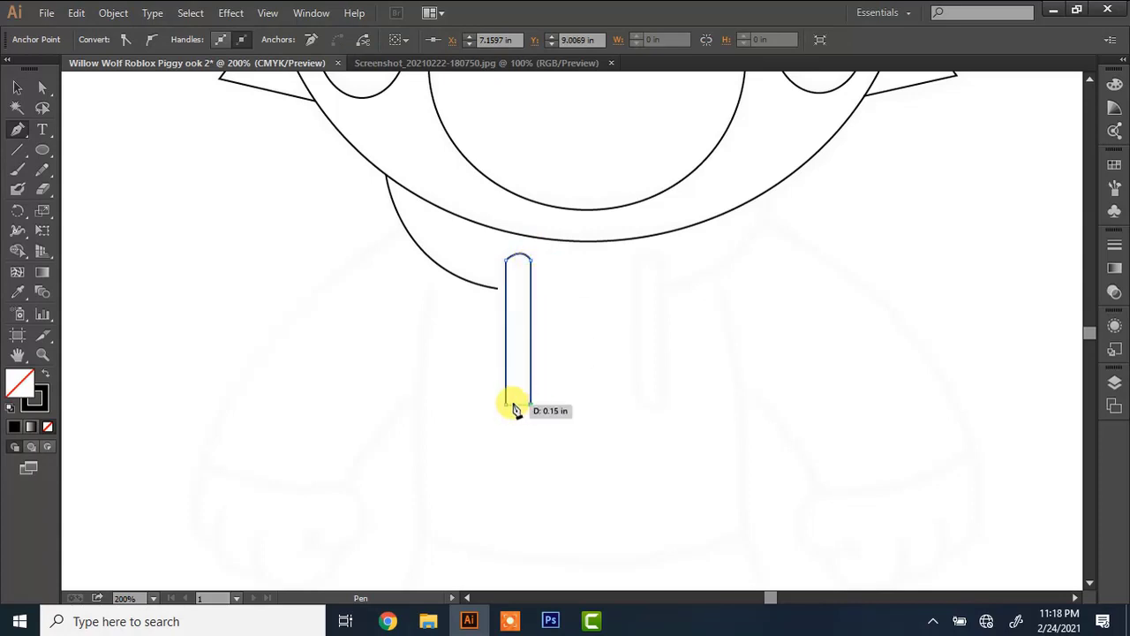
{"action": "left_click_drag", "start_coordinate": [508, 407], "coordinate": [501, 391]}
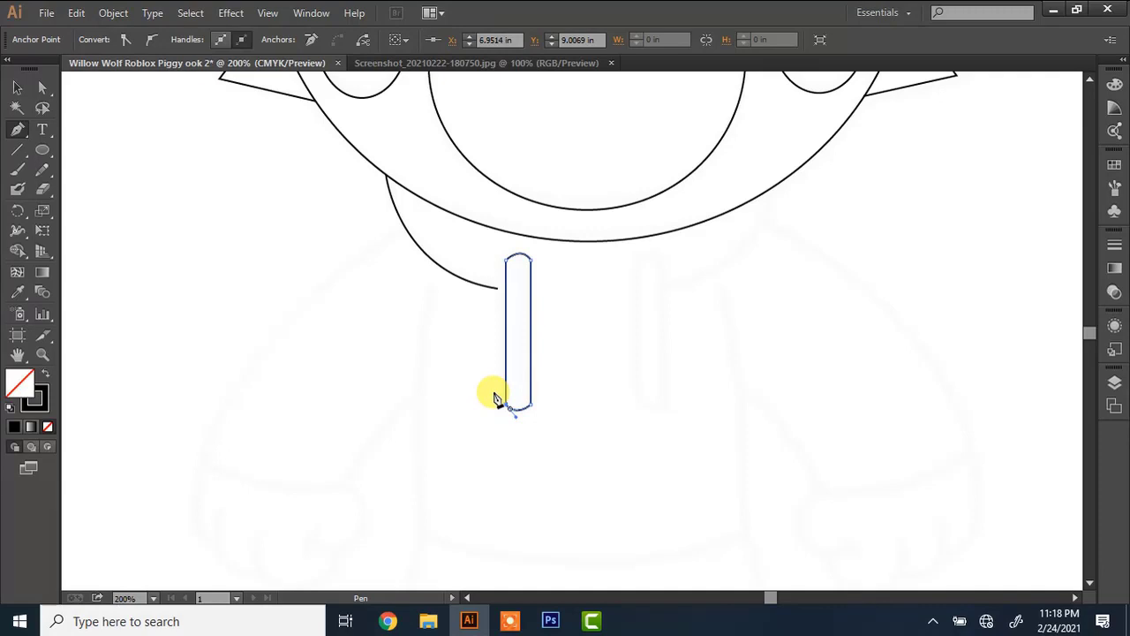
Nudge the left drawstring to the left until its edge meets the end of the collar curve.
{"action": "key", "text": "v"}
{"action": "left_click", "coordinate": [592, 242]}
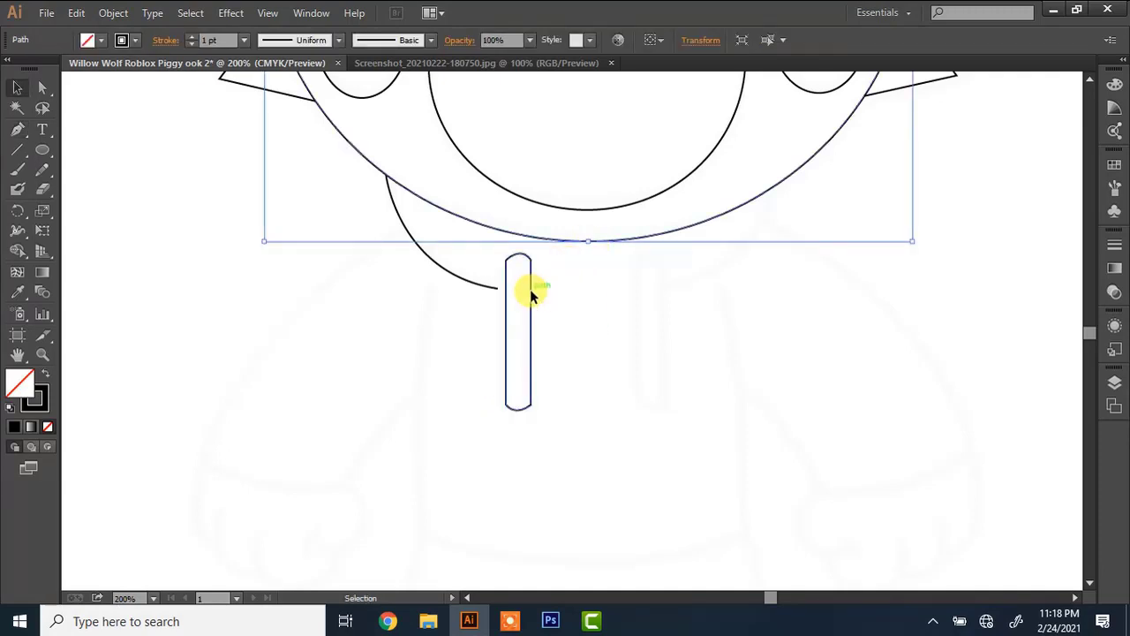
{"action": "left_click", "coordinate": [530, 296]}
{"action": "key", "text": "Left"}
{"action": "key", "text": "Left"}
{"action": "key", "text": "Left"}
{"action": "key", "text": "Left"}
{"action": "key", "text": "Left"}
{"action": "key", "text": "Left"}
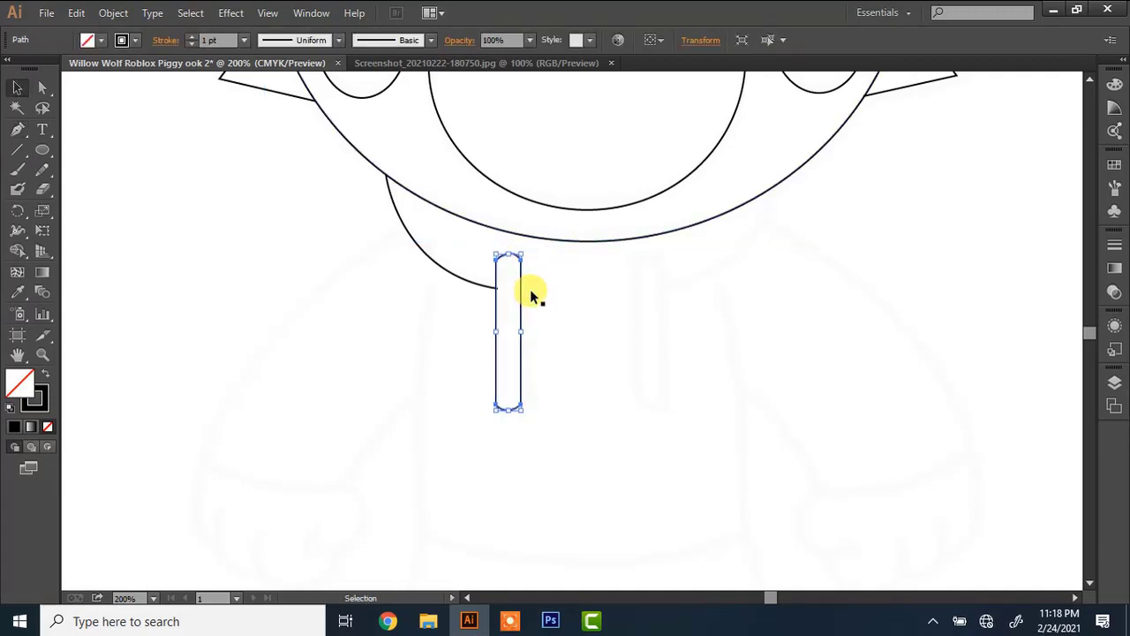
Refine the rounded lower end of the left drawstring by adjusting its curve handle with the Direct Selection tool.
{"action": "left_click", "coordinate": [578, 243]}
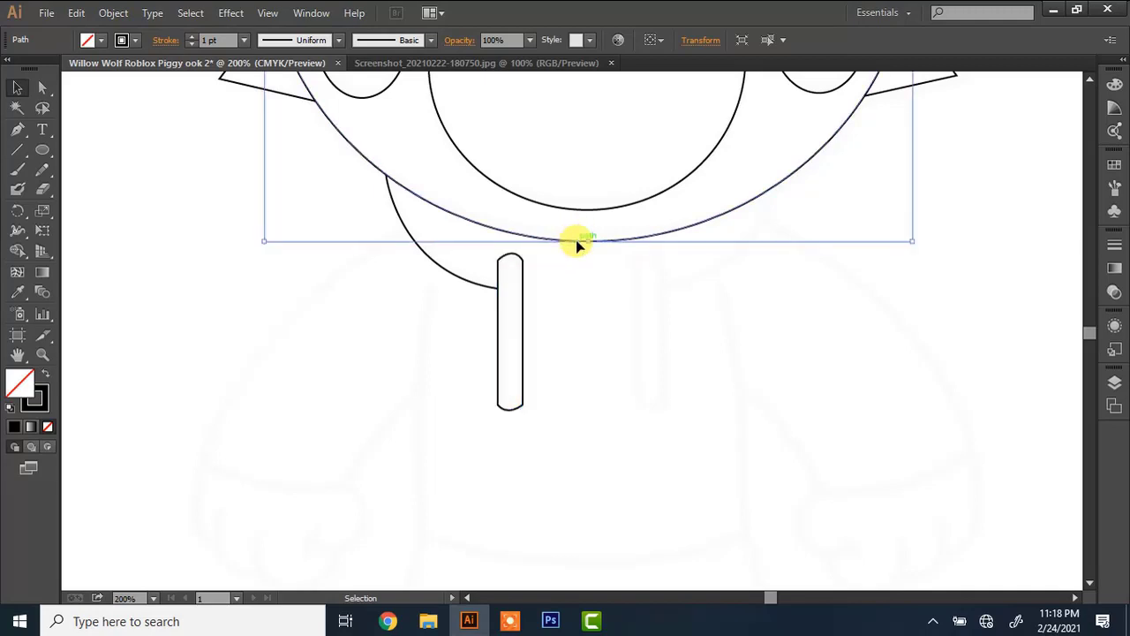
{"action": "key", "text": "a"}
{"action": "left_click", "coordinate": [510, 411]}
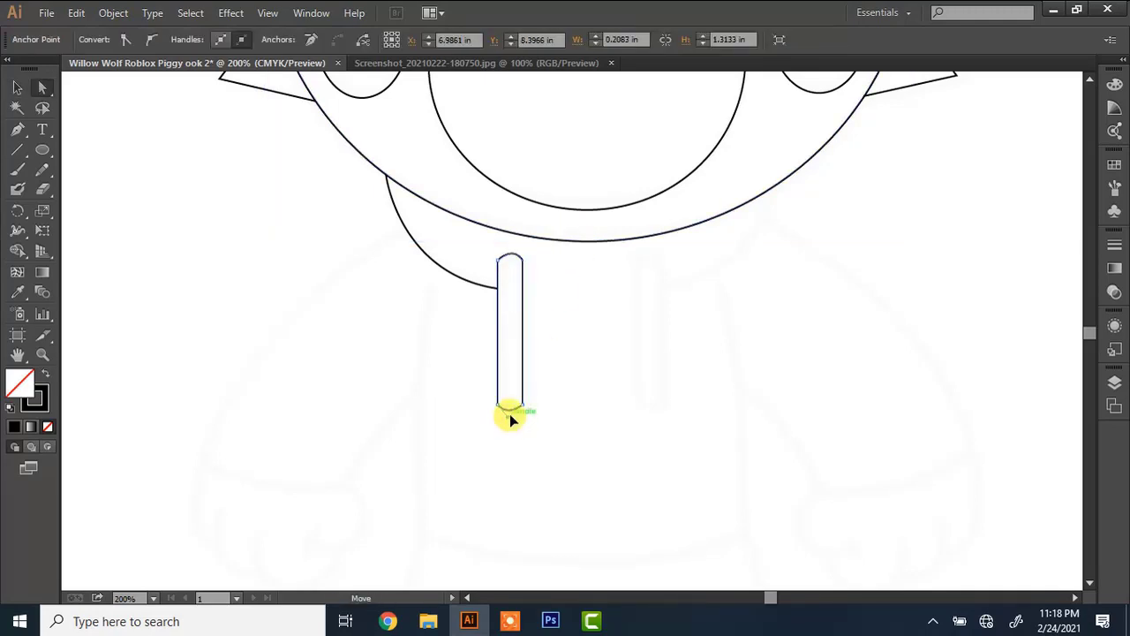
{"action": "left_click_drag", "start_coordinate": [515, 419], "coordinate": [514, 417]}
Trace the hoodie torso with the Pen tool as an open path: left side, curved hem, and right side up to the shoulder.
{"action": "scroll", "coordinate": [1090, 583], "scroll_direction": "down", "scroll_amount": 2}
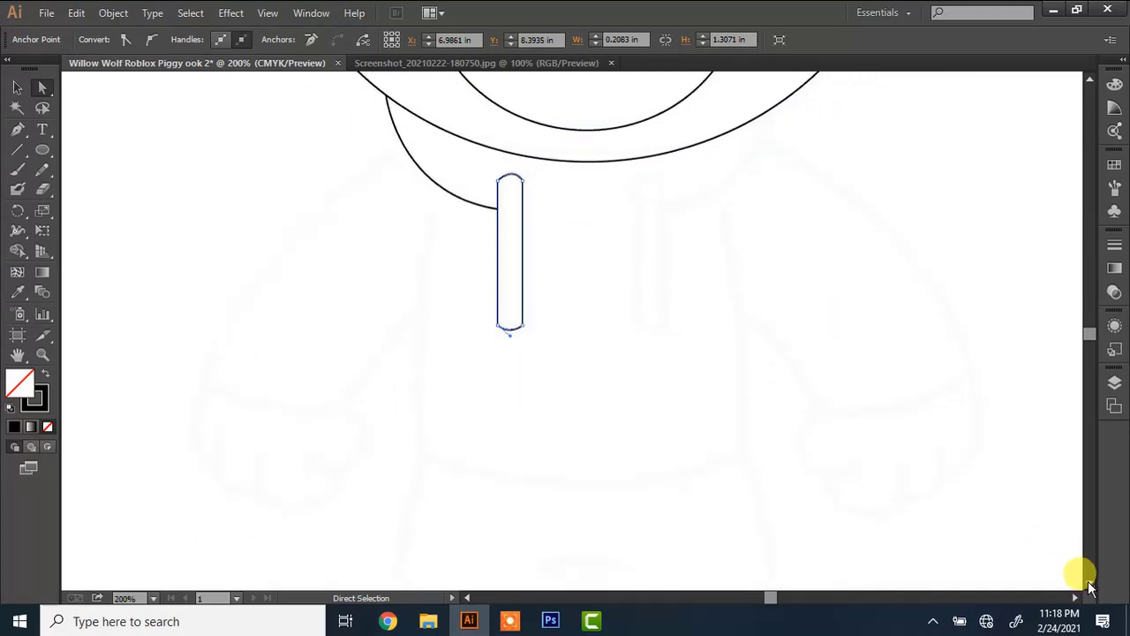
{"action": "key", "text": "ctrl+minus"}
{"action": "key", "text": "p"}
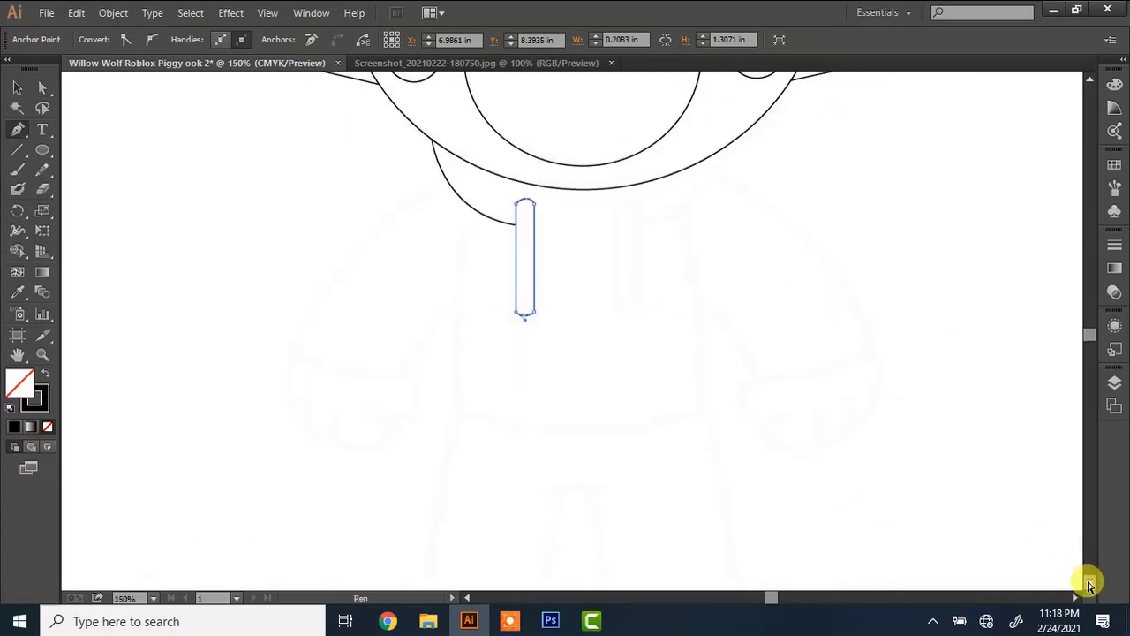
{"action": "left_click", "coordinate": [464, 224]}
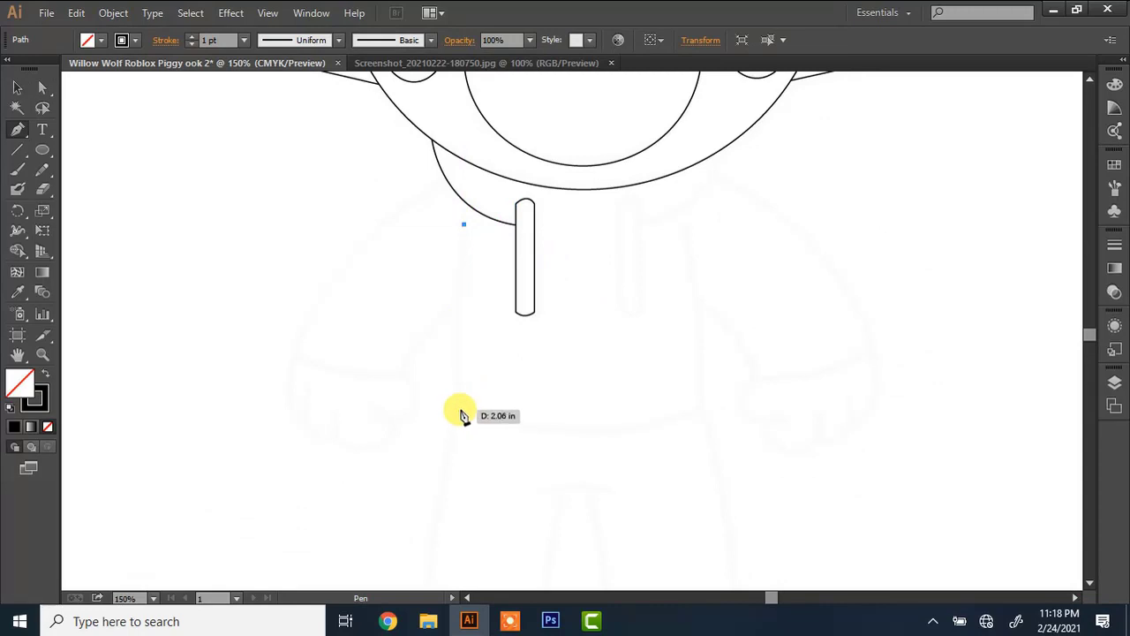
{"action": "left_click_drag", "start_coordinate": [468, 496], "coordinate": [467, 497]}
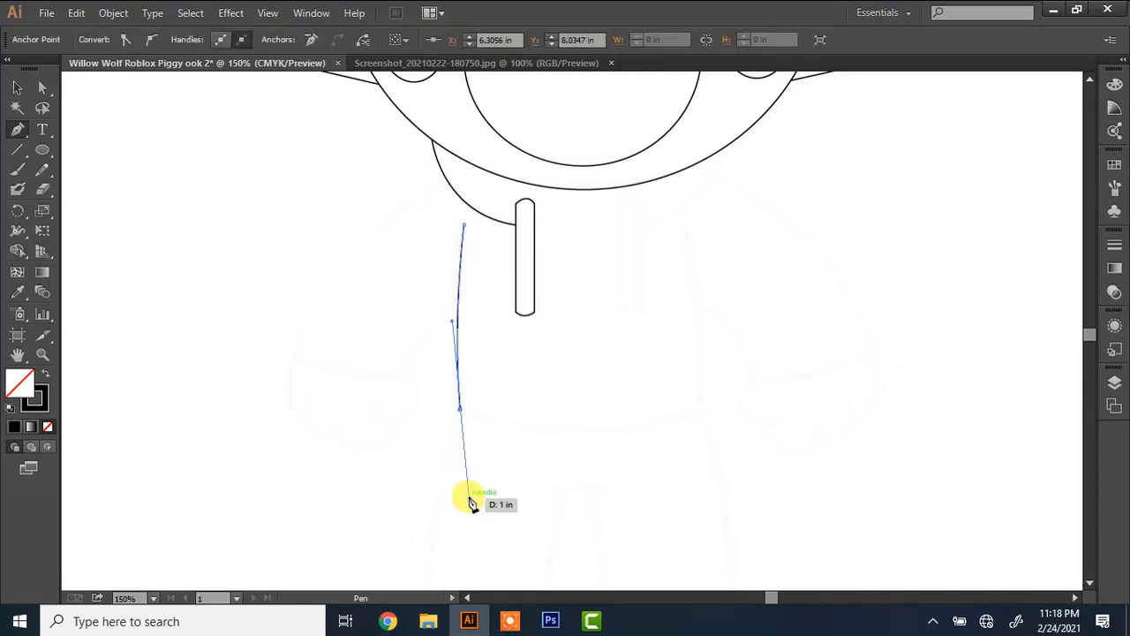
{"action": "left_click", "coordinate": [460, 410]}
{"action": "left_click_drag", "start_coordinate": [702, 409], "coordinate": [819, 366]}
{"action": "left_click", "coordinate": [702, 410]}
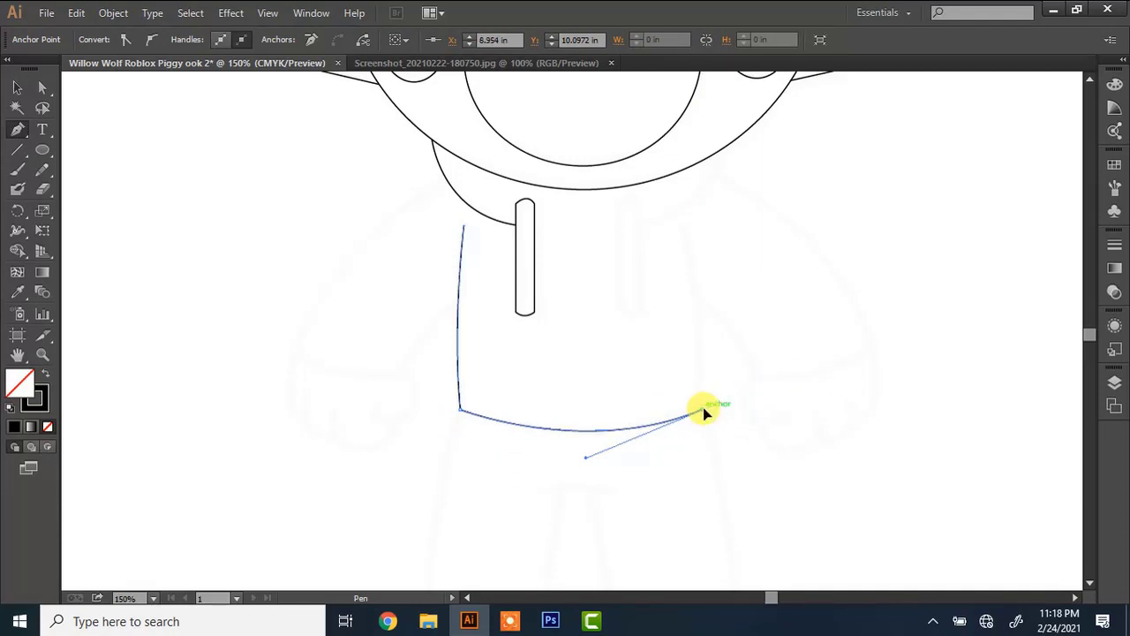
{"action": "left_click_drag", "start_coordinate": [685, 226], "coordinate": [667, 174]}
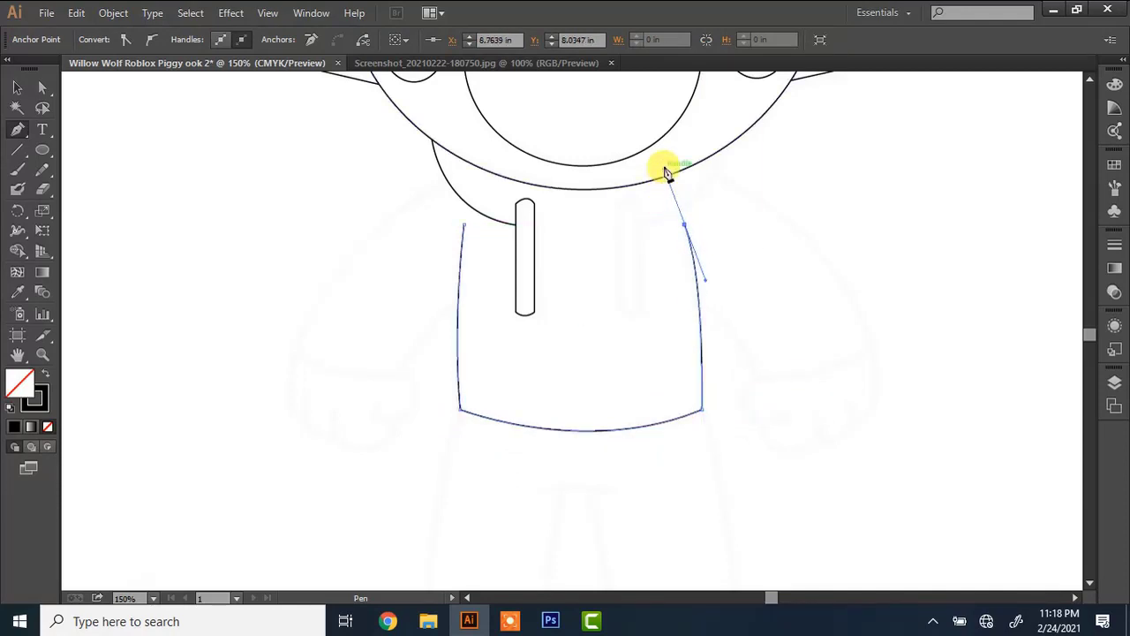
Trace the left arm's outer edge with the Pen tool from the hood collar down around the outermost fingertip.
{"action": "left_click", "coordinate": [446, 179]}
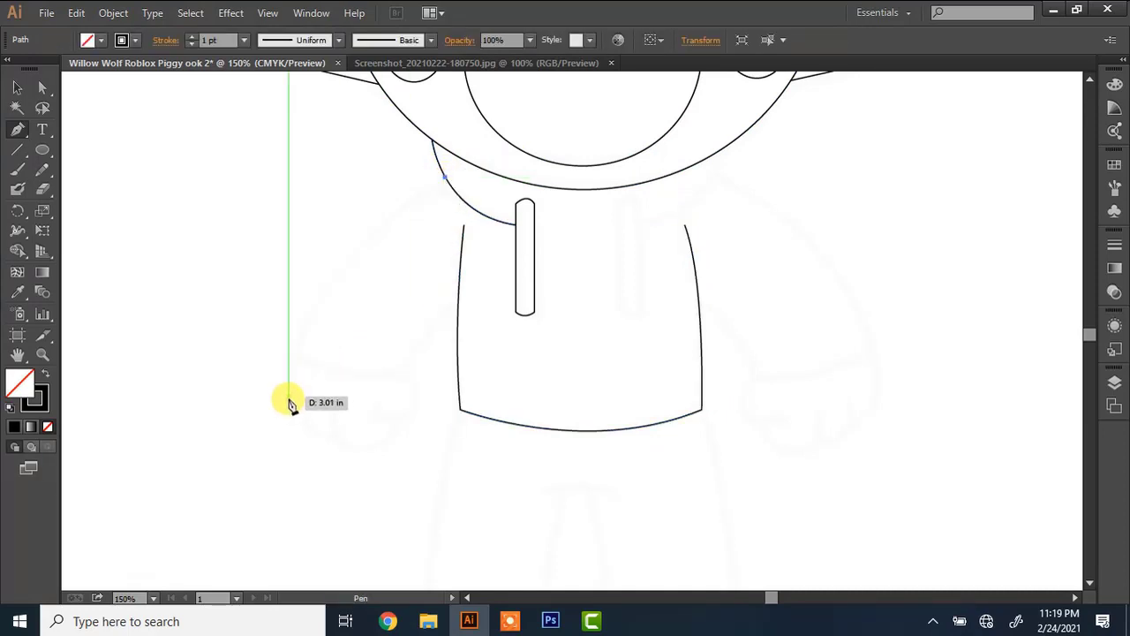
{"action": "left_click_drag", "start_coordinate": [291, 397], "coordinate": [286, 542]}
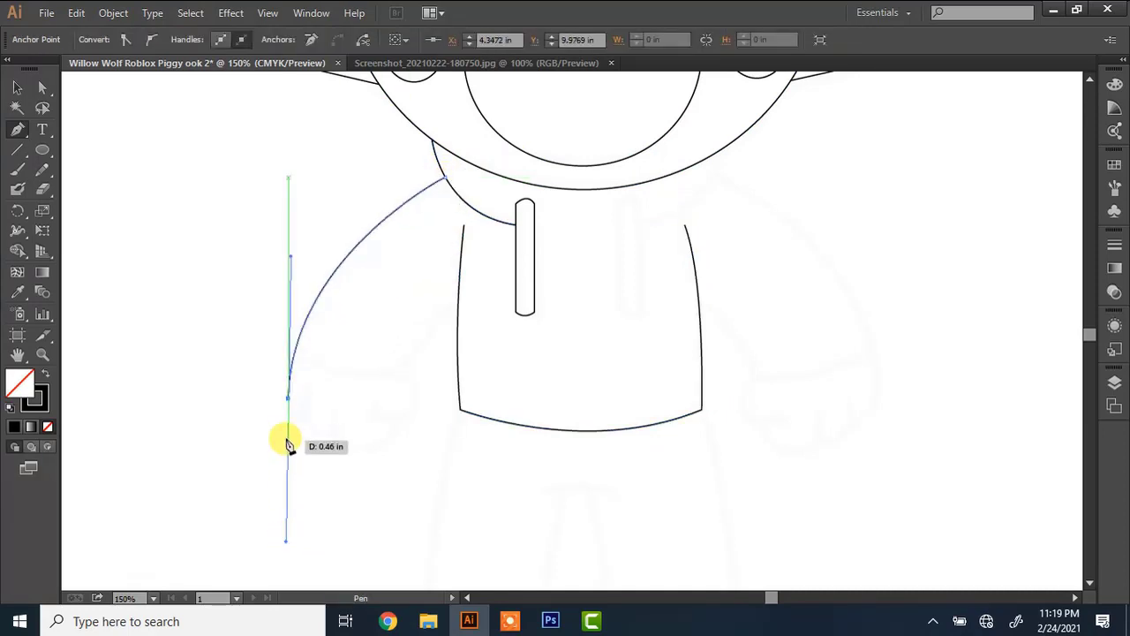
{"action": "key", "text": "ctrl+="}
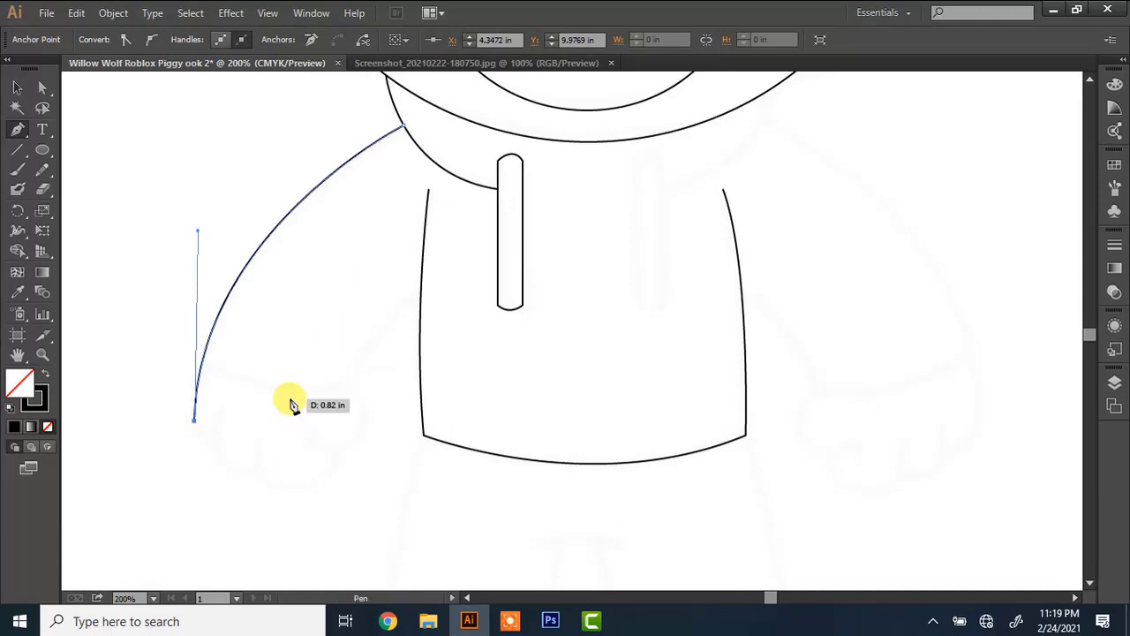
{"action": "left_click_drag", "start_coordinate": [197, 442], "coordinate": [328, 461]}
Trace the second and third fingers of the left hand as rounded curves that meet at the fingertips.
{"action": "left_click", "coordinate": [205, 433], "text": "ctrl"}
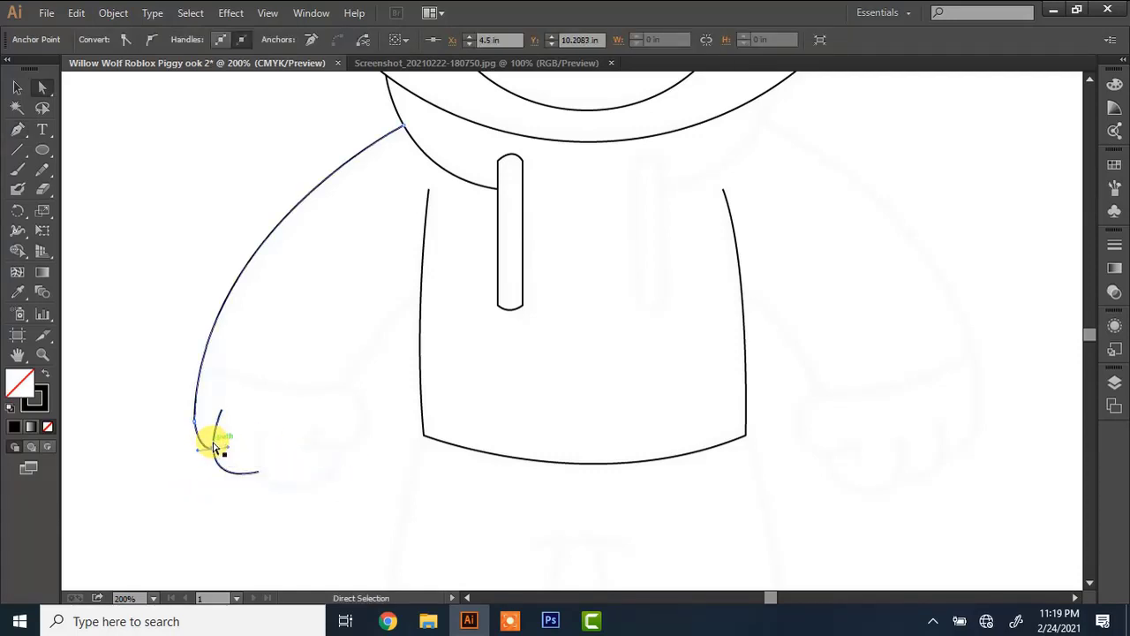
{"action": "left_click_drag", "start_coordinate": [257, 472], "coordinate": [305, 497]}
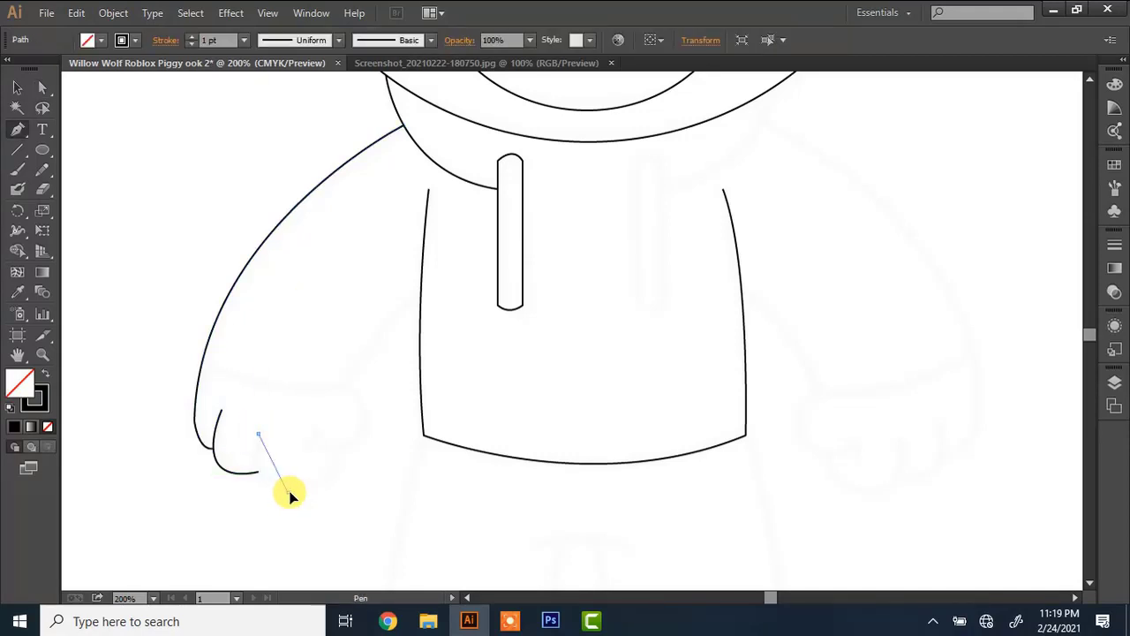
{"action": "left_click_drag", "start_coordinate": [335, 501], "coordinate": [339, 447]}
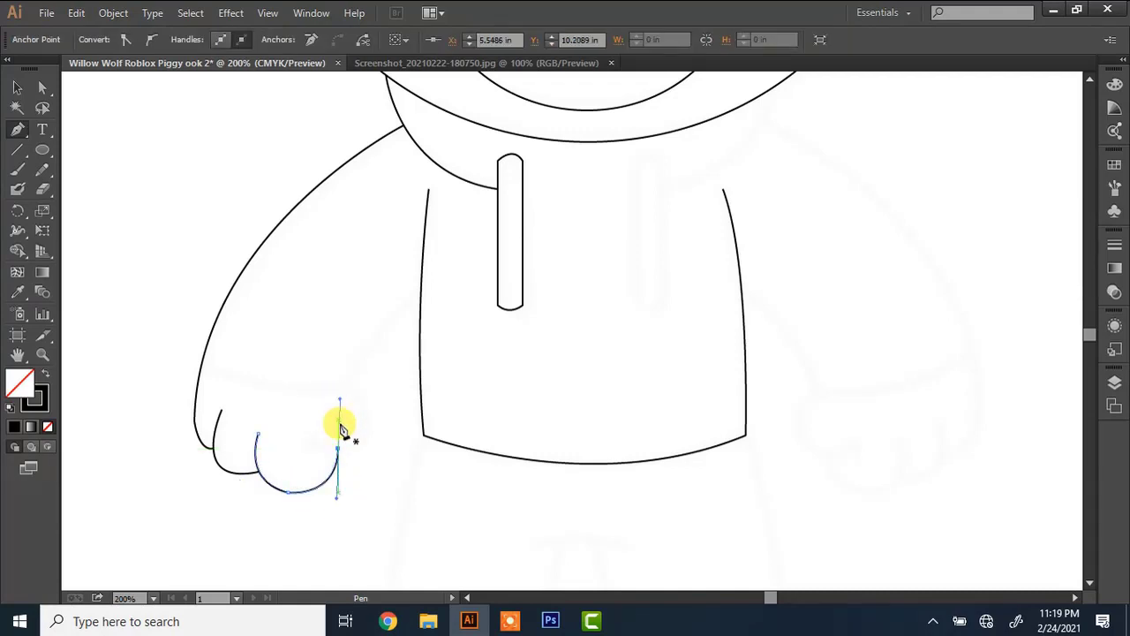
Trace the left hand's rounded thumb and continue the path along the inner sleeve up to the torso's side.
{"action": "left_click", "coordinate": [314, 441]}
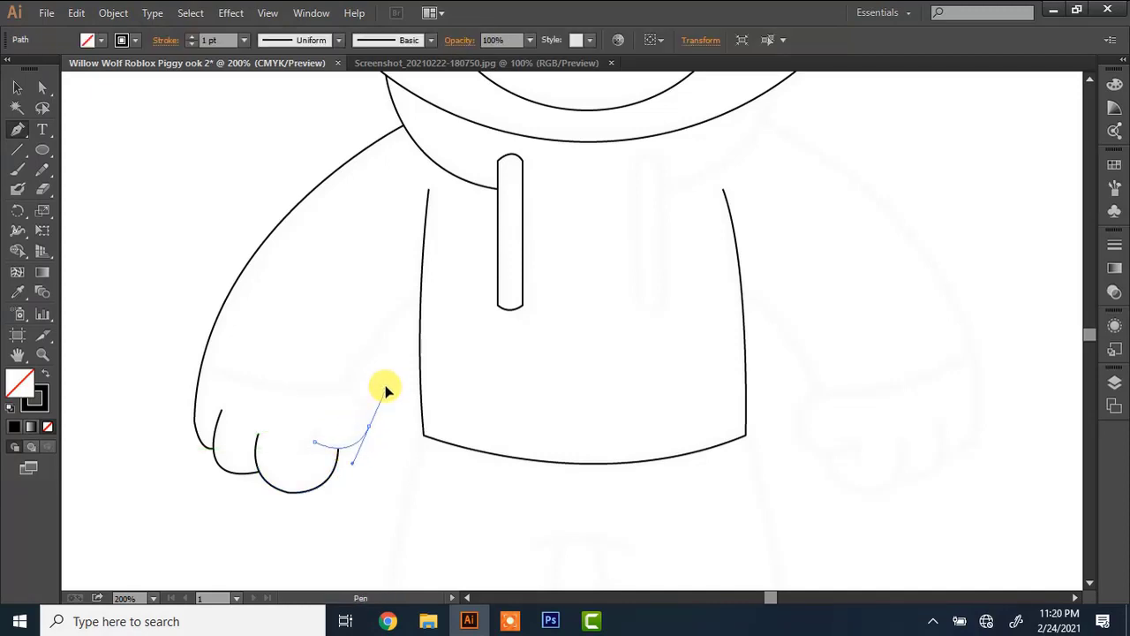
{"action": "left_click_drag", "start_coordinate": [386, 388], "coordinate": [310, 372]}
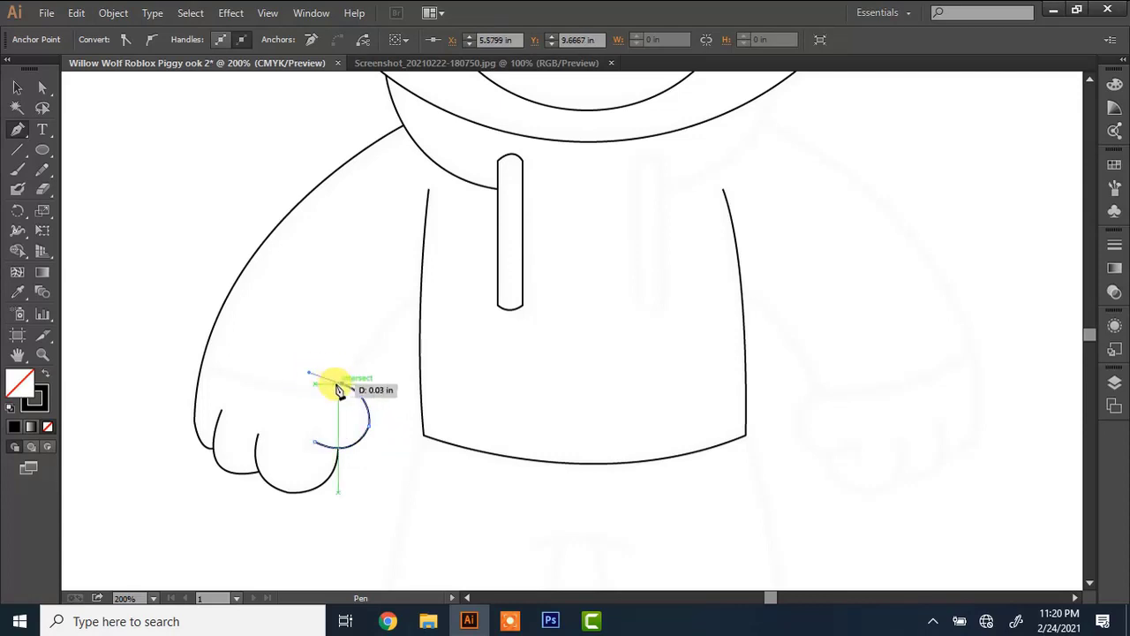
{"action": "left_click", "coordinate": [342, 385]}
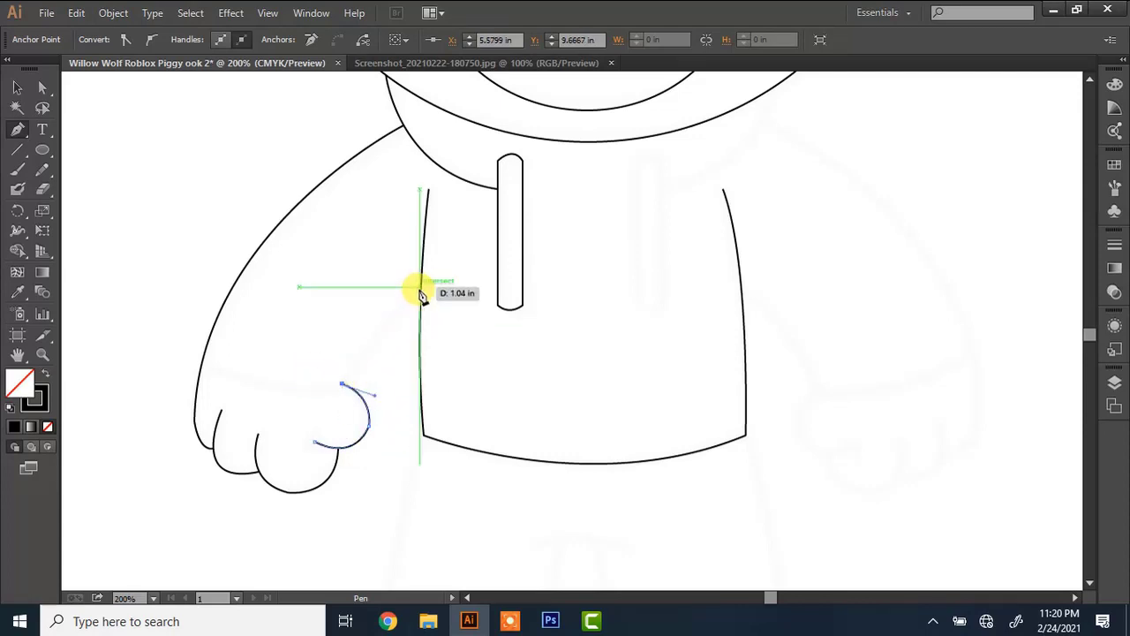
{"action": "left_click_drag", "start_coordinate": [420, 288], "coordinate": [450, 267]}
Draw the curved left sleeve cuff line from the outer arm to the thumb, plus a small crease at the thumb's base.
{"action": "left_click", "coordinate": [201, 360]}
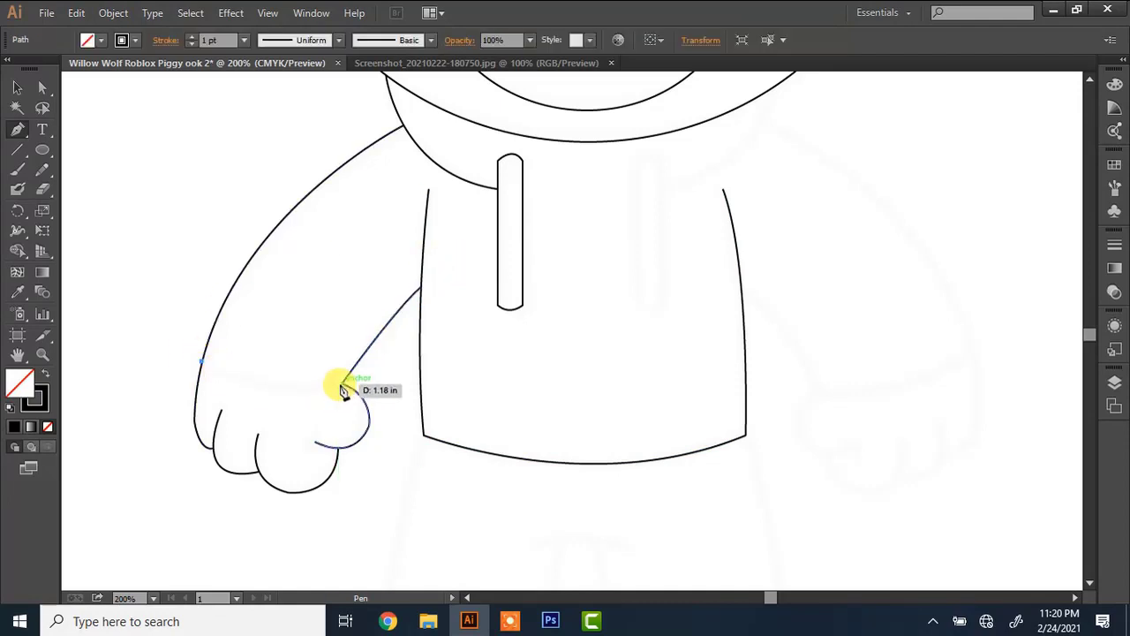
{"action": "left_click_drag", "start_coordinate": [343, 385], "coordinate": [410, 360]}
{"action": "key", "text": "Escape"}
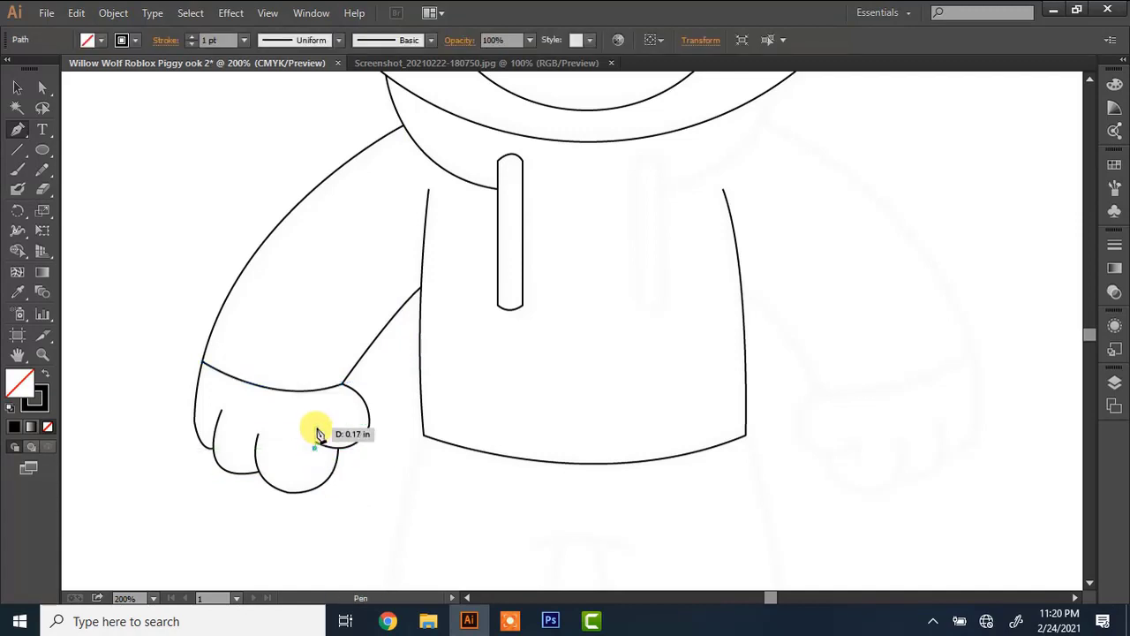
{"action": "key", "text": "v"}
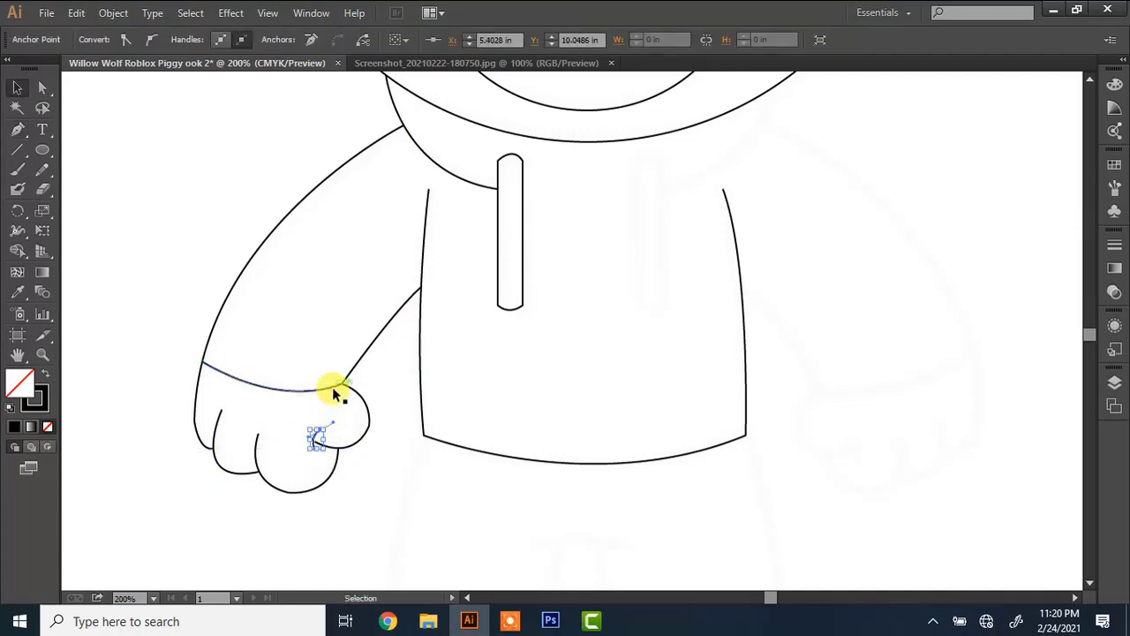
{"action": "left_click", "coordinate": [337, 389]}
{"action": "left_click", "coordinate": [321, 426]}
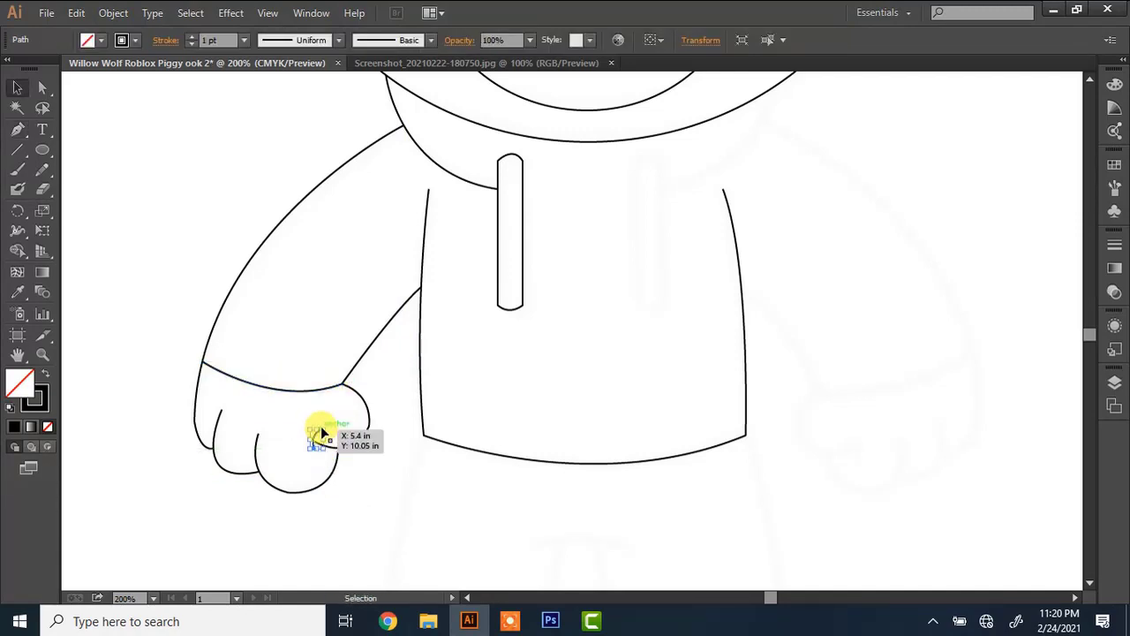
{"action": "left_click", "coordinate": [316, 441]}
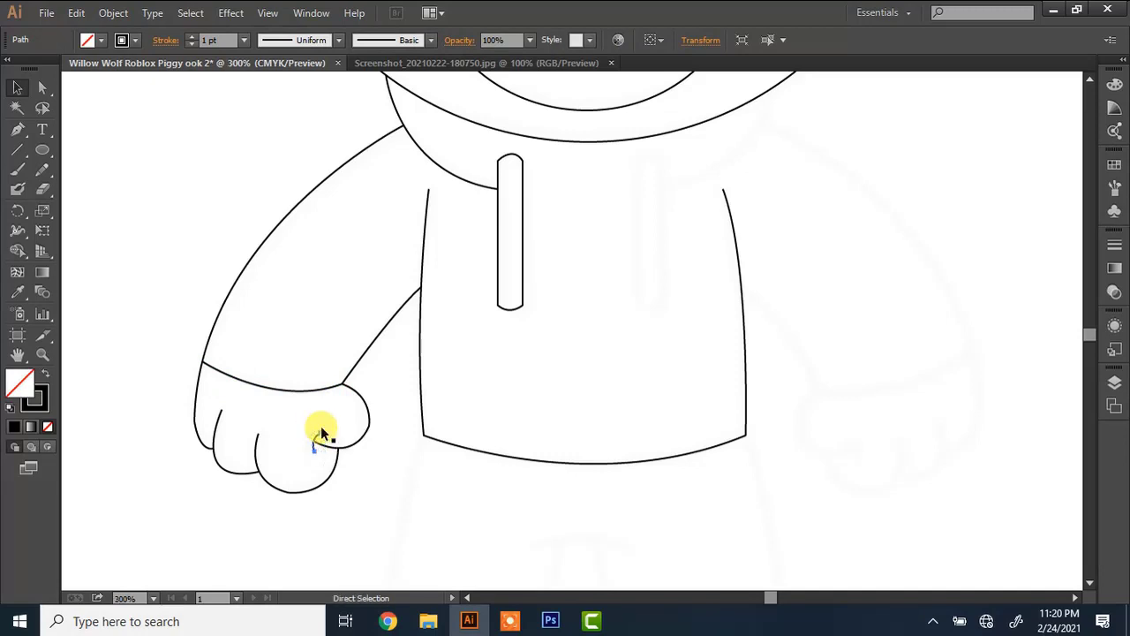
Refine the left hand's outermost and second finger curves by adjusting their anchors and handles to meet cleanly.
{"action": "key", "text": "ctrl+plus"}
{"action": "left_click", "coordinate": [467, 598]}
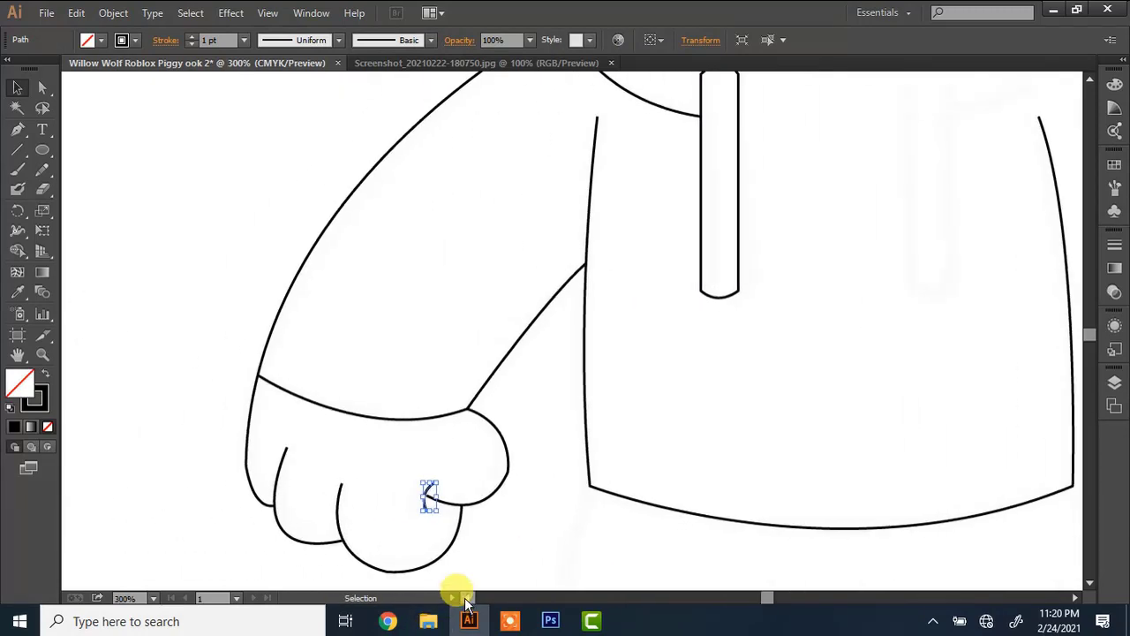
{"action": "key", "text": "a"}
{"action": "left_click", "coordinate": [243, 463]}
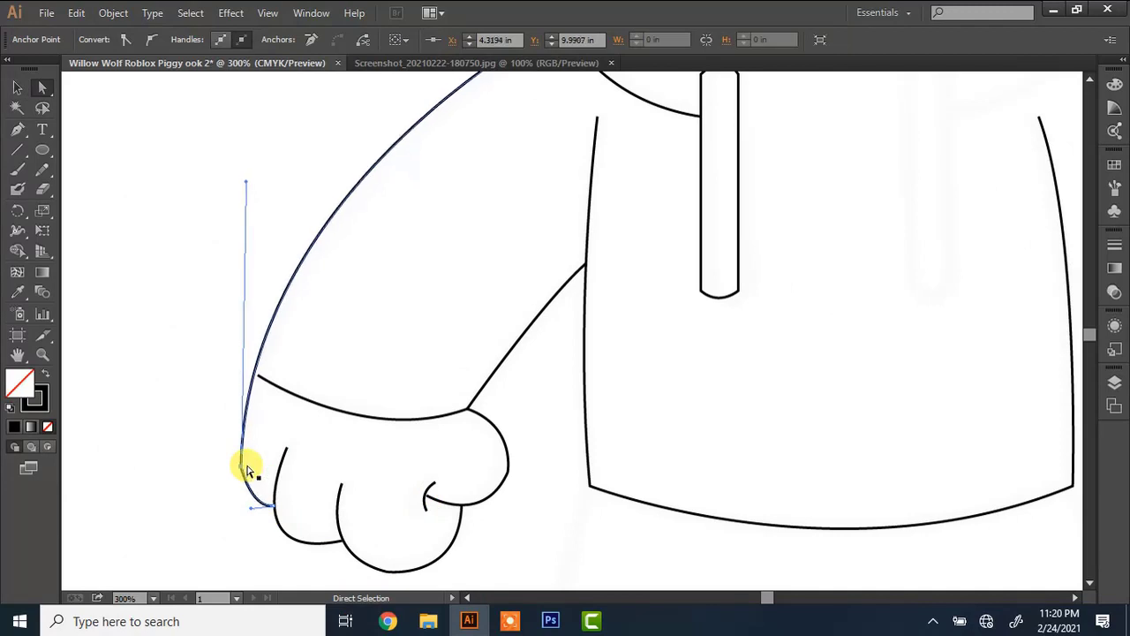
{"action": "left_click_drag", "start_coordinate": [248, 470], "coordinate": [252, 514]}
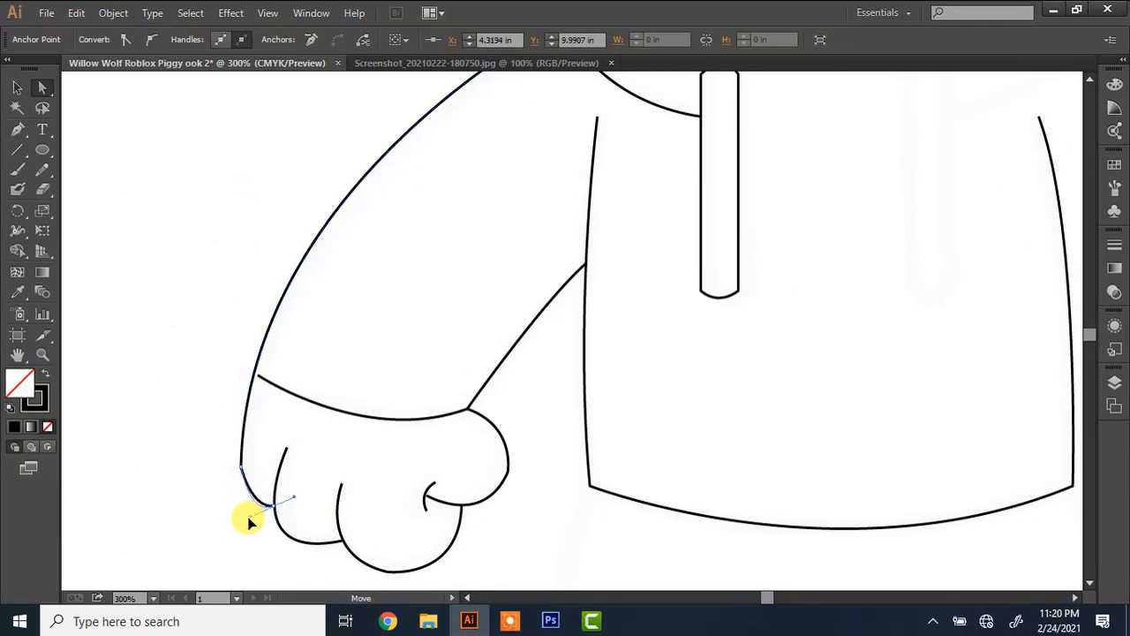
{"action": "left_click", "coordinate": [294, 539]}
{"action": "left_click", "coordinate": [343, 541]}
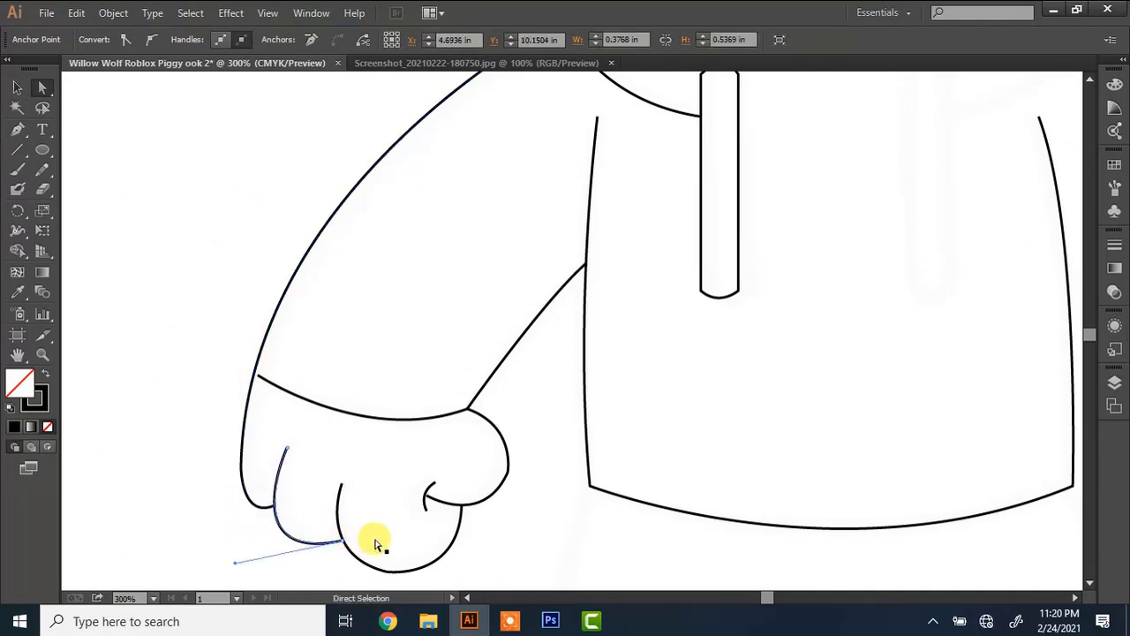
Move the cuff line's outer end onto the arm outline and adjust the curve handles of the thumb.
{"action": "left_click_drag", "start_coordinate": [264, 378], "coordinate": [260, 378]}
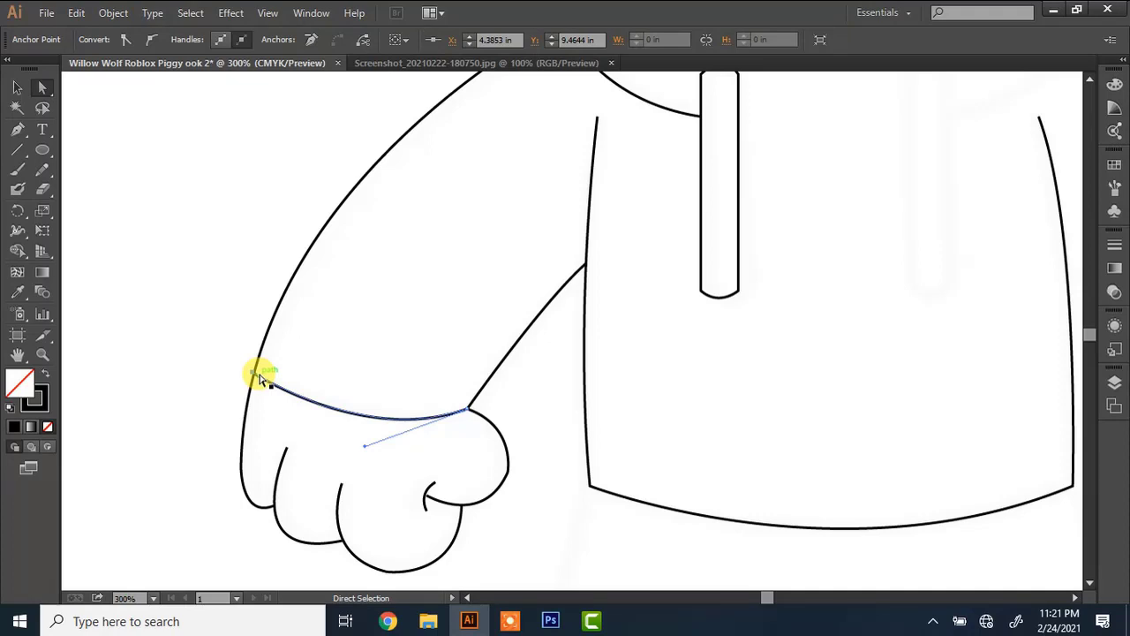
{"action": "left_click", "coordinate": [507, 471]}
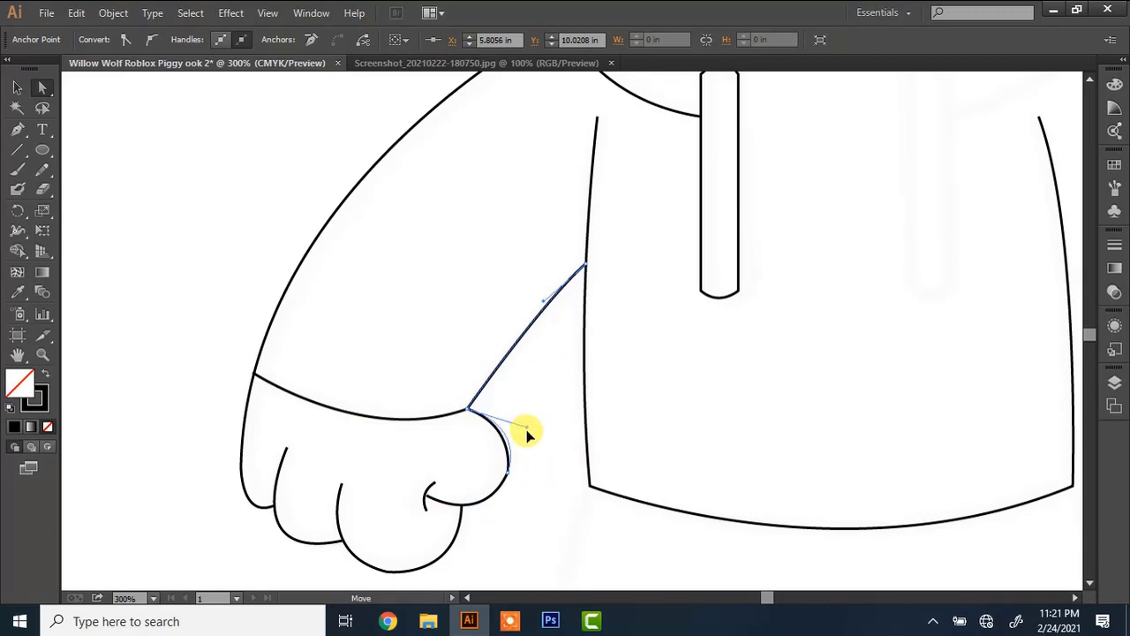
{"action": "left_click", "coordinate": [527, 436]}
{"action": "key", "text": "Return"}
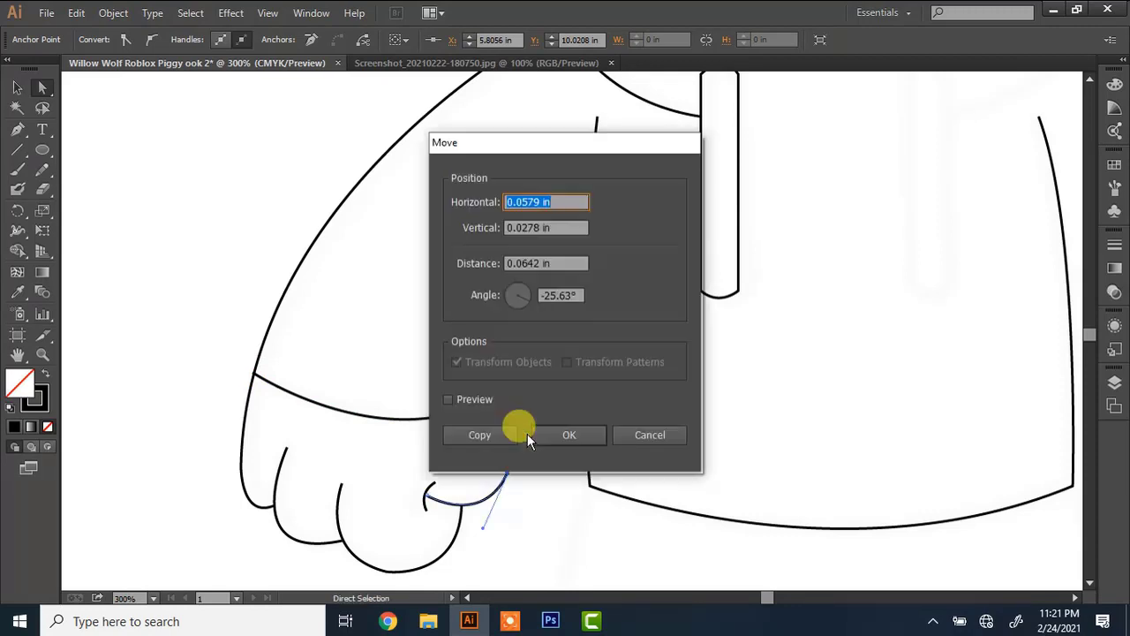
{"action": "left_click", "coordinate": [645, 435]}
Trace the outer edge of the left leg with the Pen tool, curving from the hoodie's lower left corner to the ankle.
{"action": "key", "text": "ctrl+minus"}
{"action": "key", "text": "ctrl+minus"}
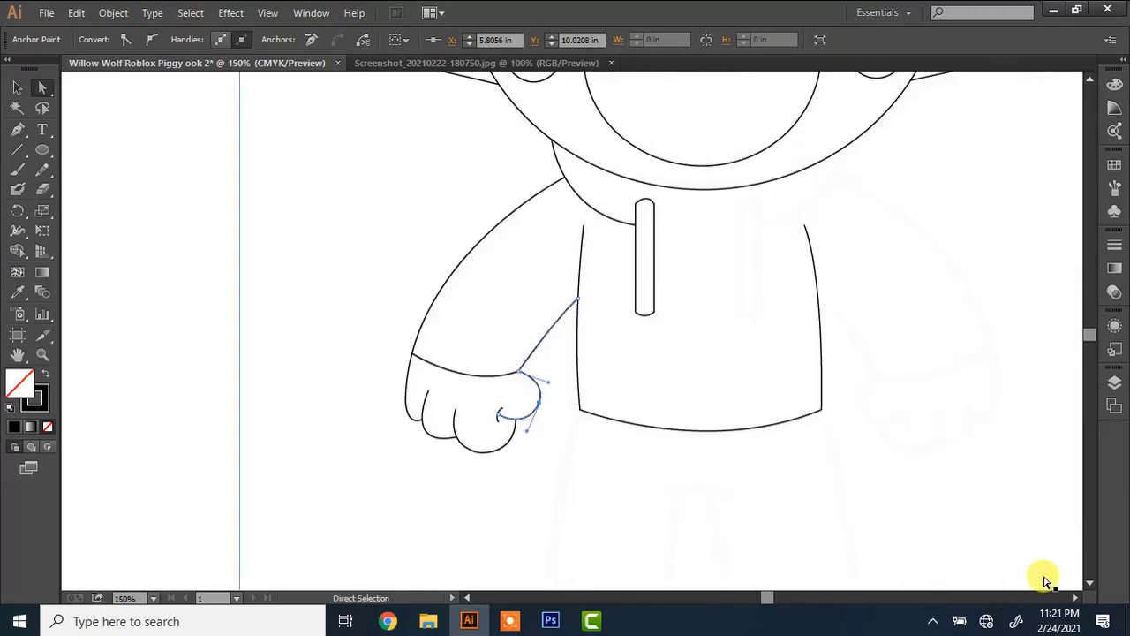
{"action": "left_click", "coordinate": [1090, 584]}
{"action": "key", "text": "minus"}
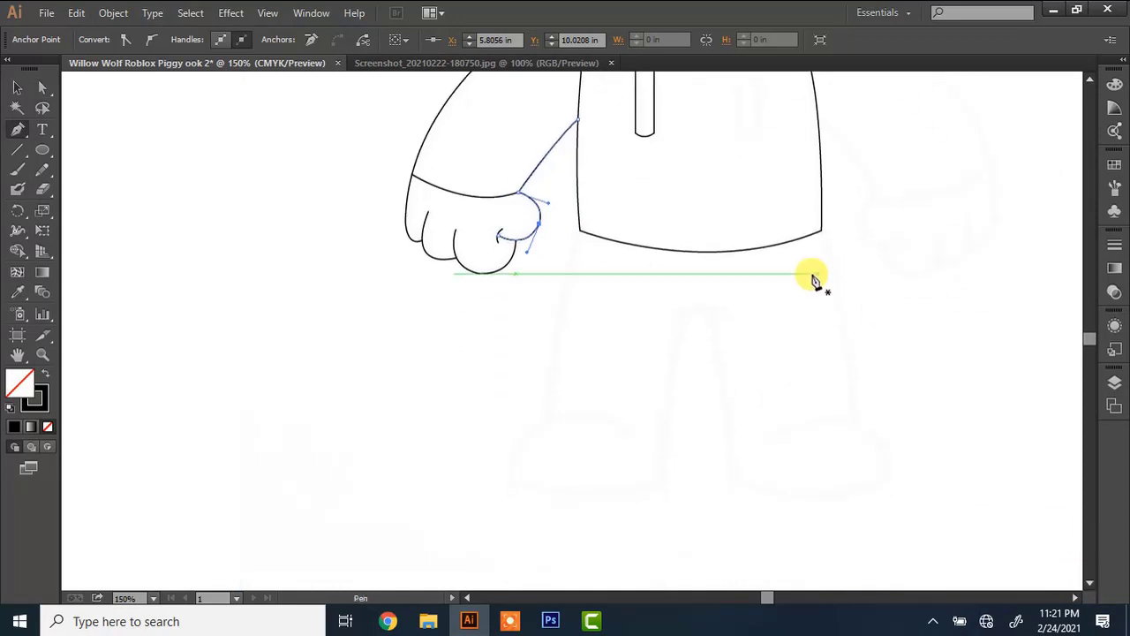
{"action": "left_click", "coordinate": [583, 236]}
{"action": "left_click", "coordinate": [583, 236]}
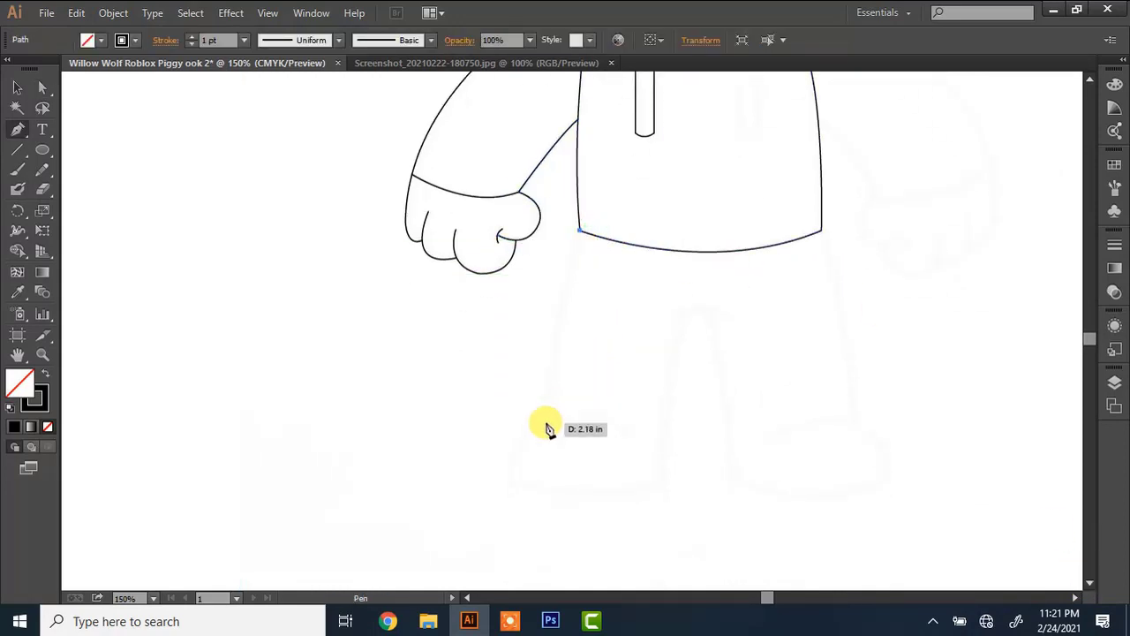
{"action": "left_click_drag", "start_coordinate": [546, 422], "coordinate": [547, 505]}
Trace the left foot's curved top and sole with the Pen tool, continuing up the inner edge of the left leg.
{"action": "left_click", "coordinate": [635, 435]}
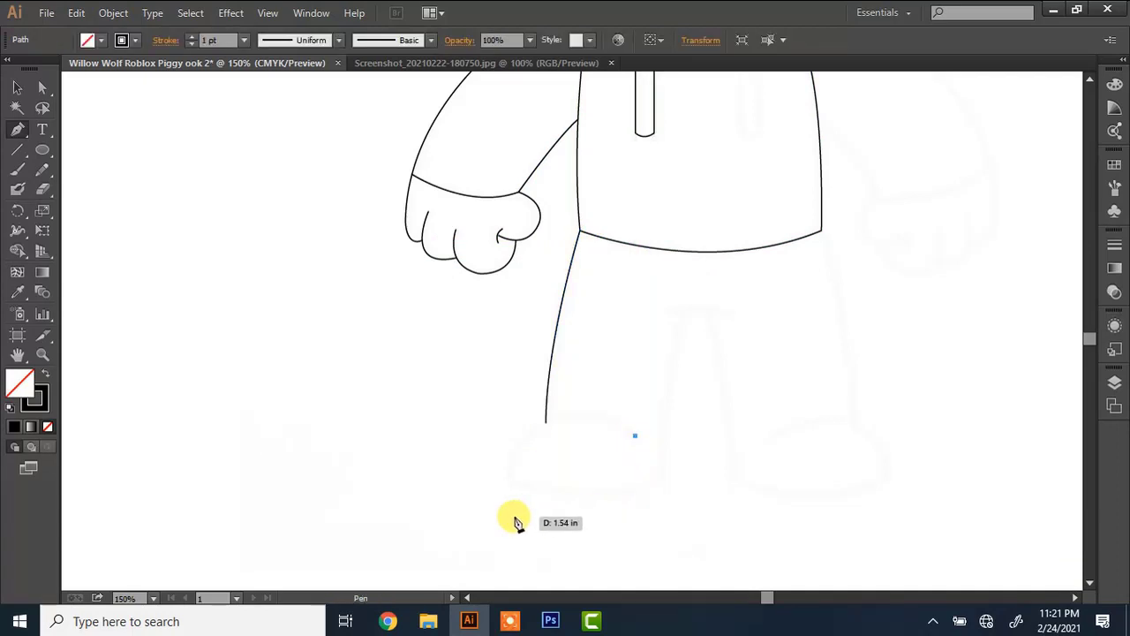
{"action": "mouse_move", "coordinate": [506, 485]}
{"action": "left_mouse_down"}
{"action": "mouse_move", "coordinate": [502, 581]}
{"action": "mouse_move", "coordinate": [493, 481]}
{"action": "left_mouse_up"}
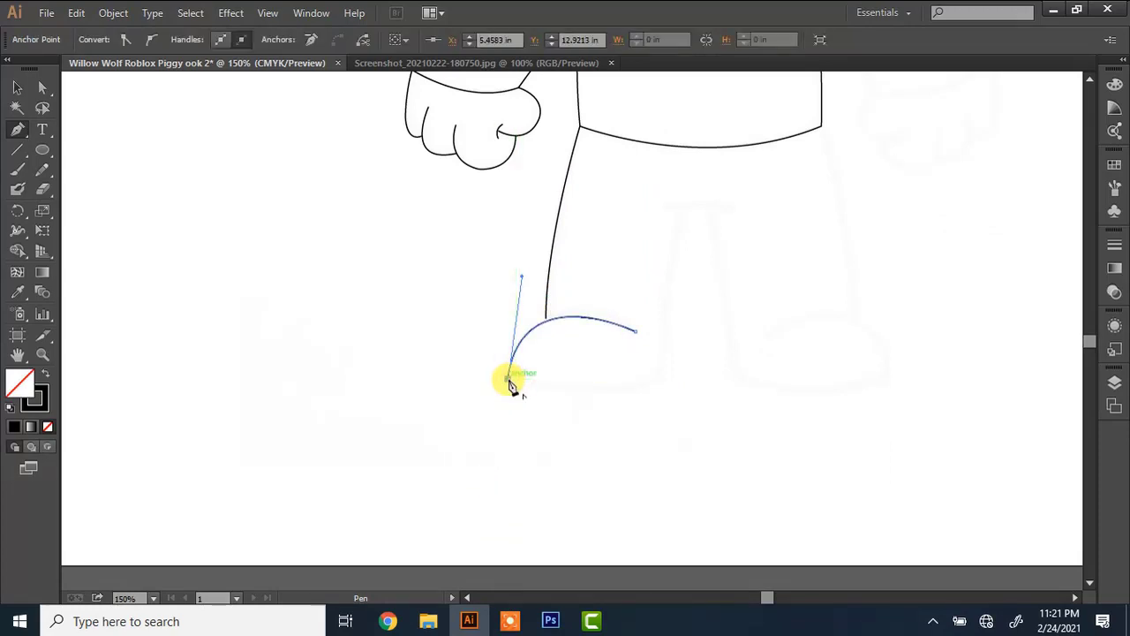
{"action": "left_click_drag", "start_coordinate": [661, 380], "coordinate": [736, 352]}
{"action": "left_click", "coordinate": [662, 382]}
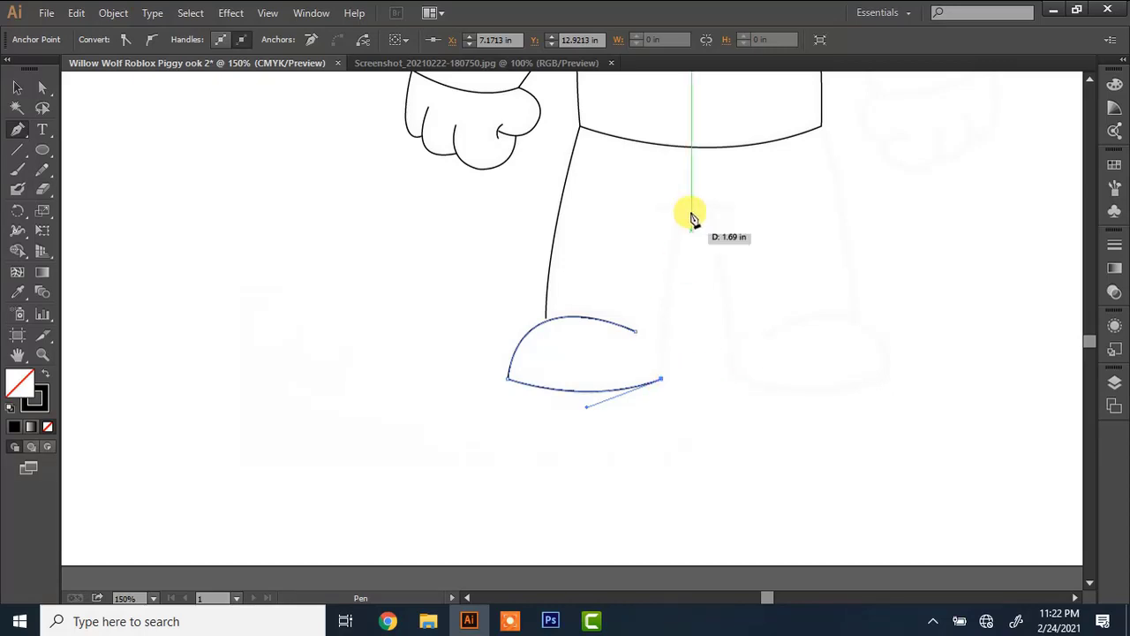
{"action": "left_click", "coordinate": [682, 206]}
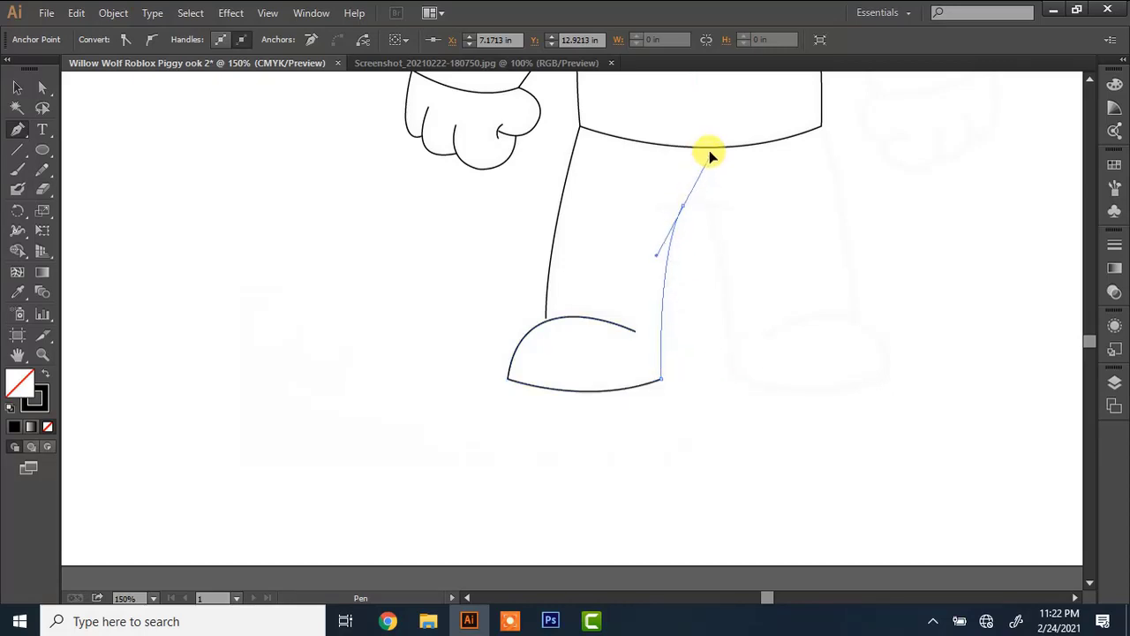
{"action": "left_click_drag", "start_coordinate": [700, 146], "coordinate": [703, 149]}
Move the lower end of the left leg's outer line so it meets the foot's top curve.
{"action": "key", "text": "a"}
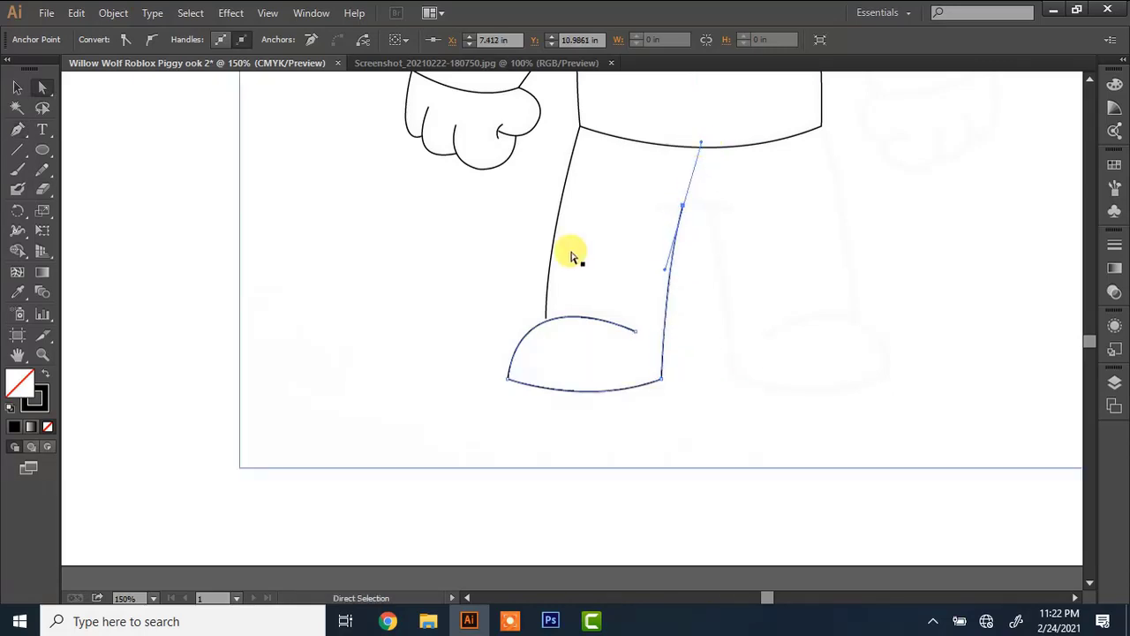
{"action": "left_click", "coordinate": [546, 322]}
{"action": "left_click_drag", "start_coordinate": [546, 322], "coordinate": [547, 324]}
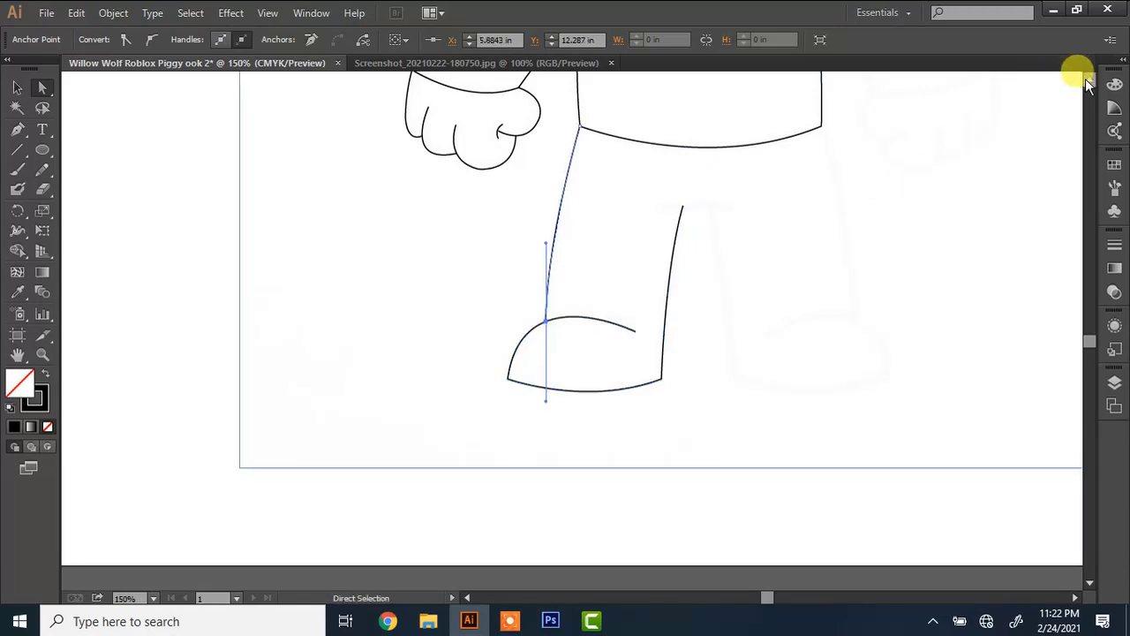
Group the left leg's outer line with the foot and inner-leg outline.
{"action": "scroll", "coordinate": [1070, 80], "scroll_direction": "up", "scroll_amount": 3}
{"action": "key", "text": "v"}
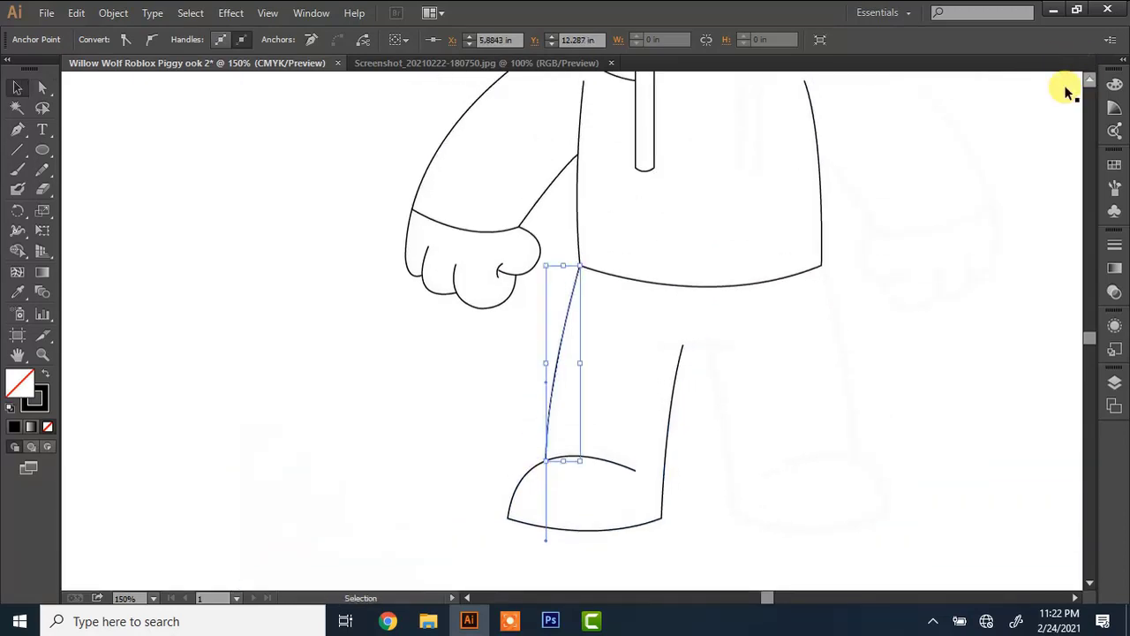
{"action": "left_click", "coordinate": [676, 374], "text": "shift"}
{"action": "right_click", "coordinate": [675, 373]}
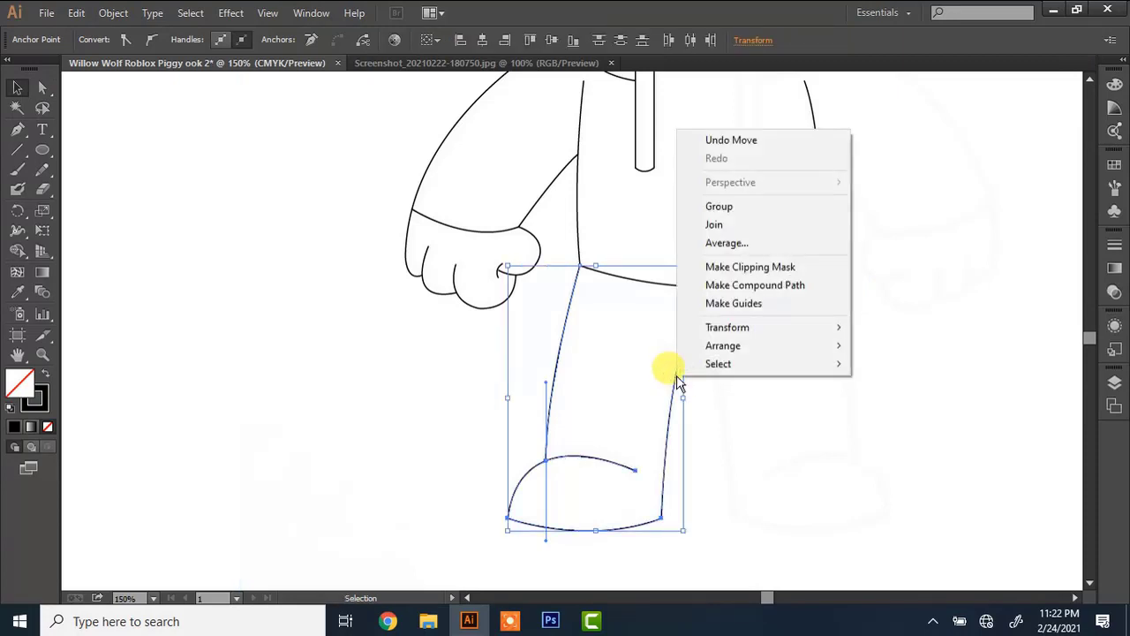
{"action": "left_click", "coordinate": [719, 207]}
Paste a copy of the leg group and reflect it across the vertical axis.
{"action": "left_click_drag", "start_coordinate": [666, 453], "coordinate": [631, 369]}
{"action": "right_click", "coordinate": [631, 369]}
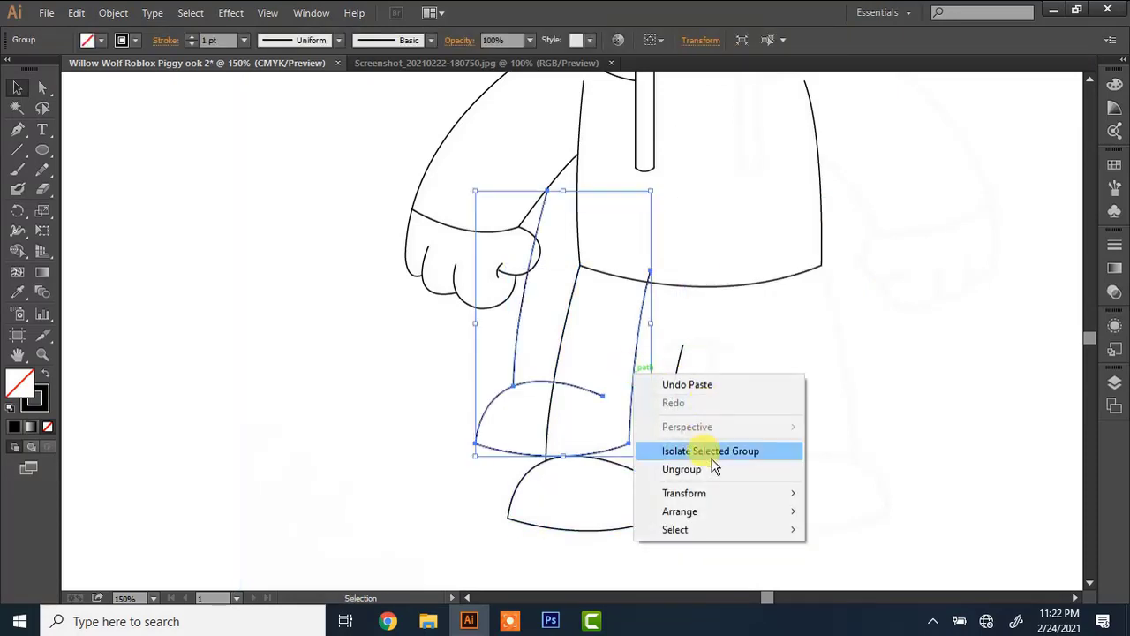
{"action": "mouse_move", "coordinate": [715, 492]}
{"action": "left_click", "coordinate": [856, 403]}
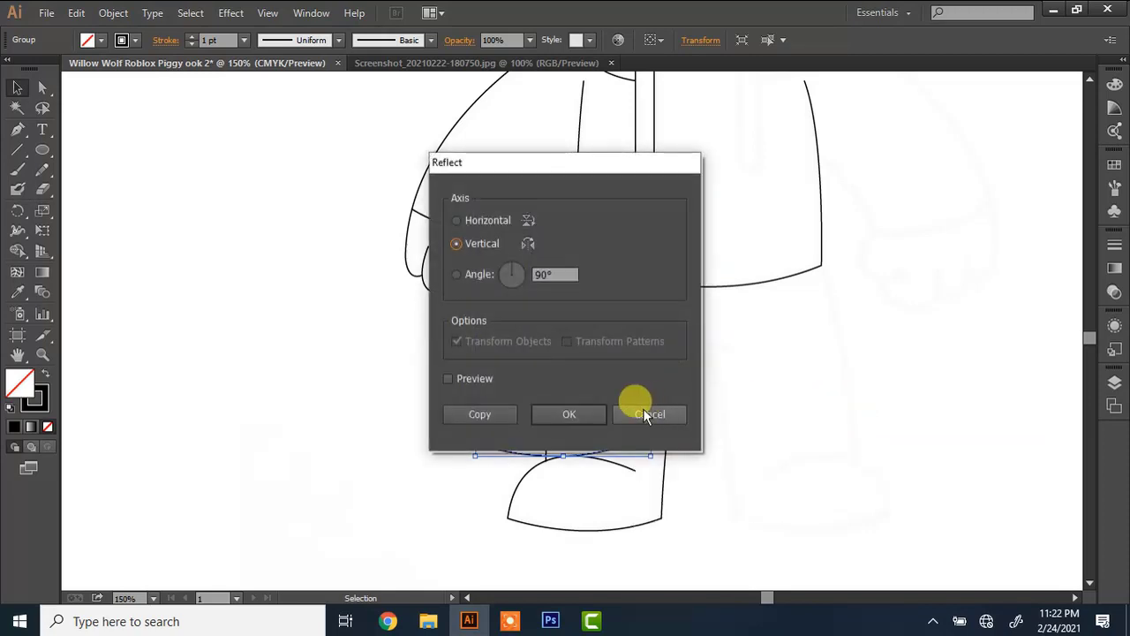
{"action": "left_click", "coordinate": [585, 412]}
Place the mirrored leg under the hoodie's right corner and widen it slightly toward the other leg.
{"action": "left_click_drag", "start_coordinate": [632, 406], "coordinate": [877, 479]}
{"action": "key", "text": "Left"}
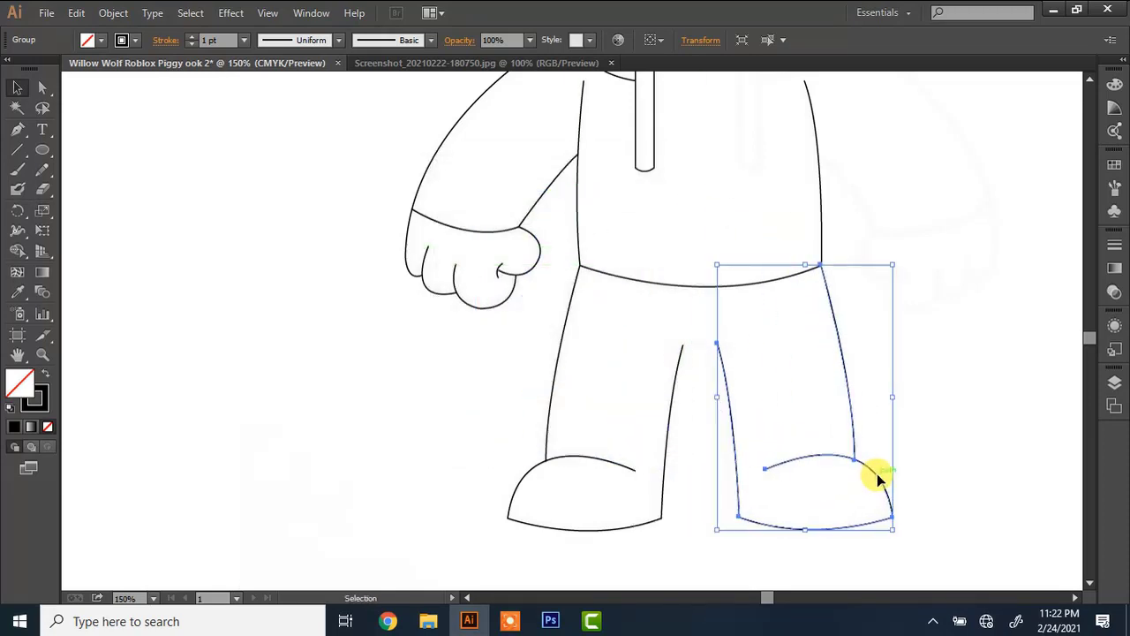
{"action": "key", "text": "Right"}
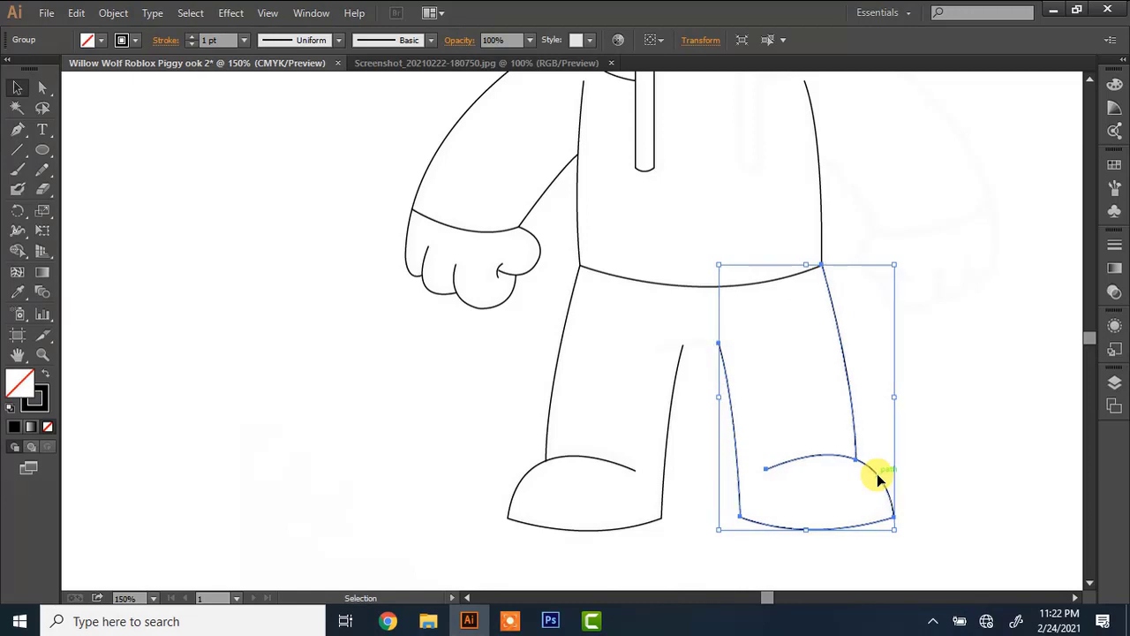
{"action": "left_click_drag", "start_coordinate": [721, 398], "coordinate": [713, 400]}
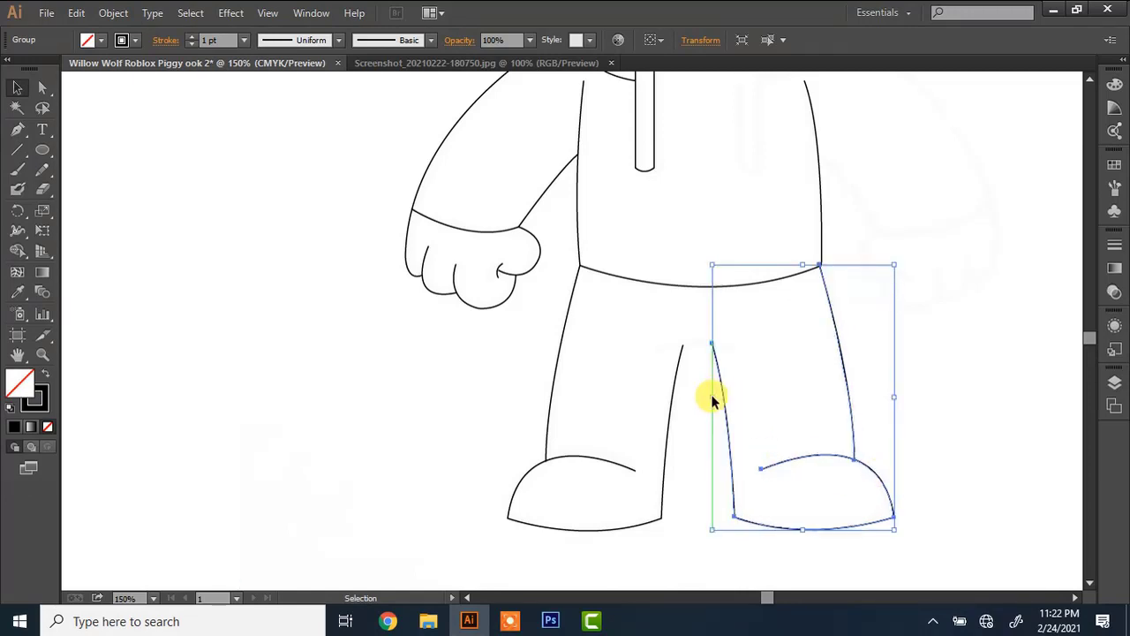
Move the top anchor of the right leg's outer line onto the hoodie's lower right corner.
{"action": "key", "text": "ctrl+plus"}
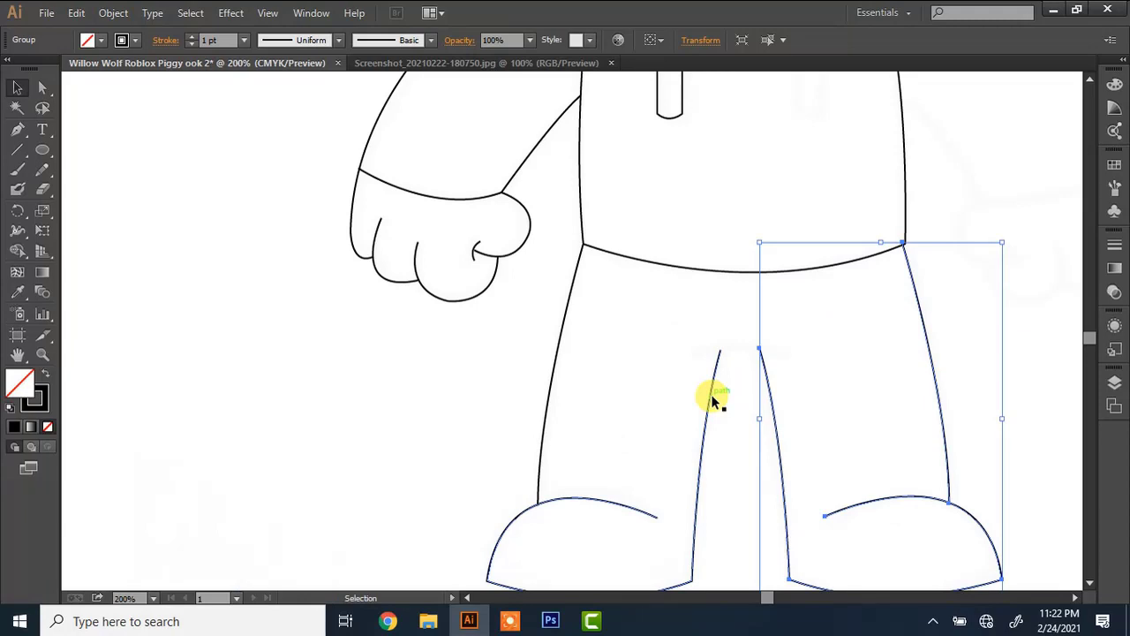
{"action": "key", "text": "a"}
{"action": "left_click", "coordinate": [905, 246]}
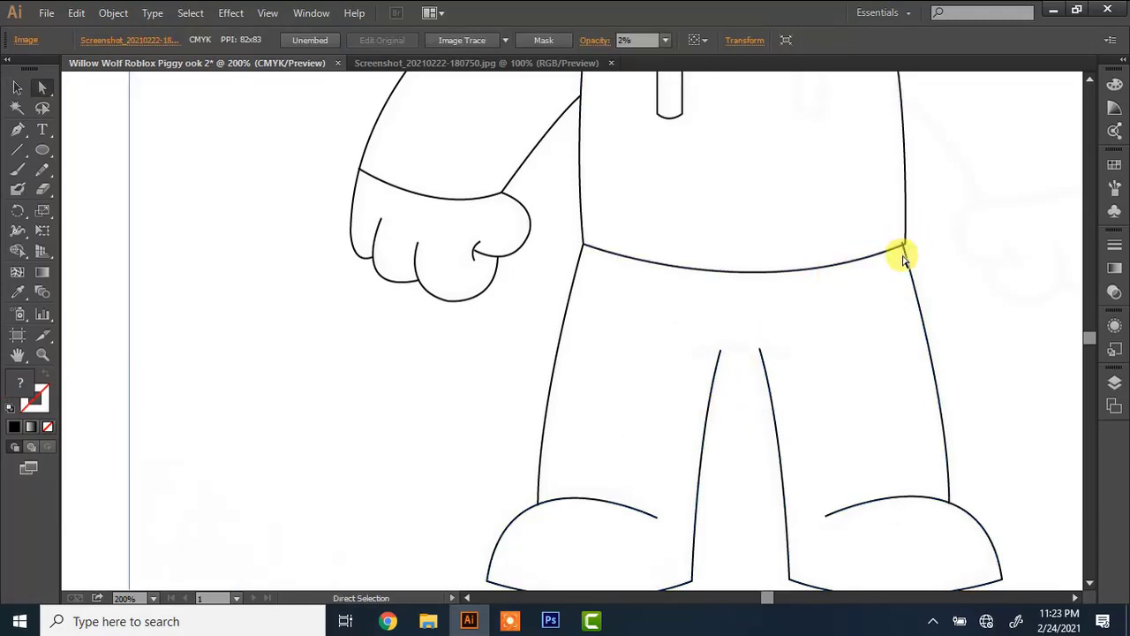
{"action": "left_click", "coordinate": [905, 249]}
{"action": "left_click", "coordinate": [905, 248]}
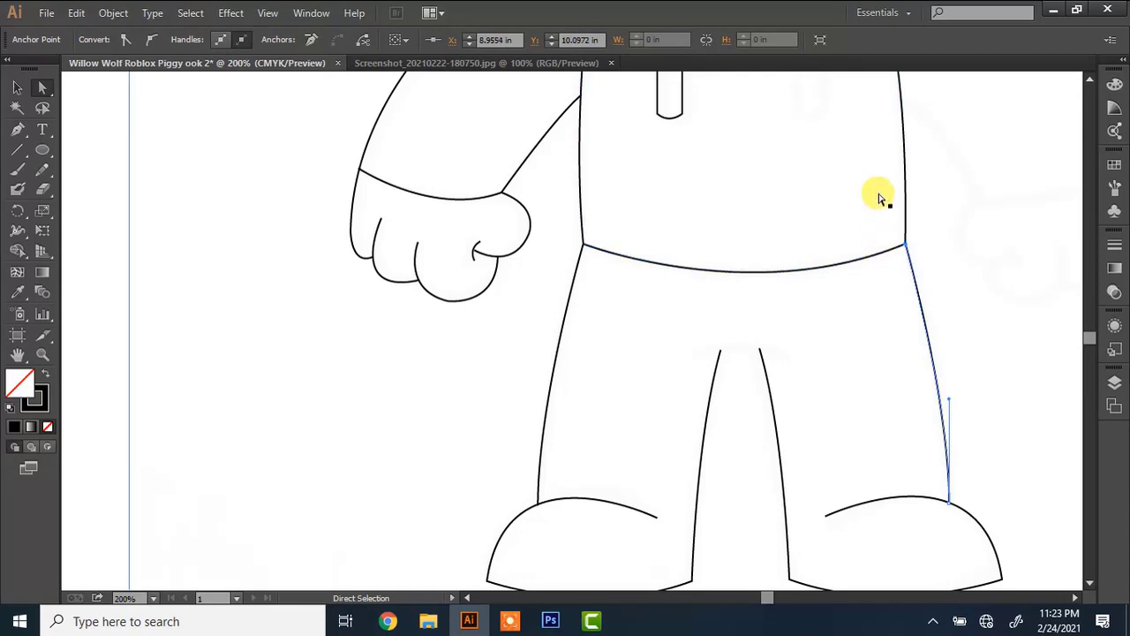
Draw a shallow arched crotch line across the tops of both inner leg lines, about 0.81 in wide.
{"action": "key", "text": "p"}
{"action": "left_click", "coordinate": [690, 357]}
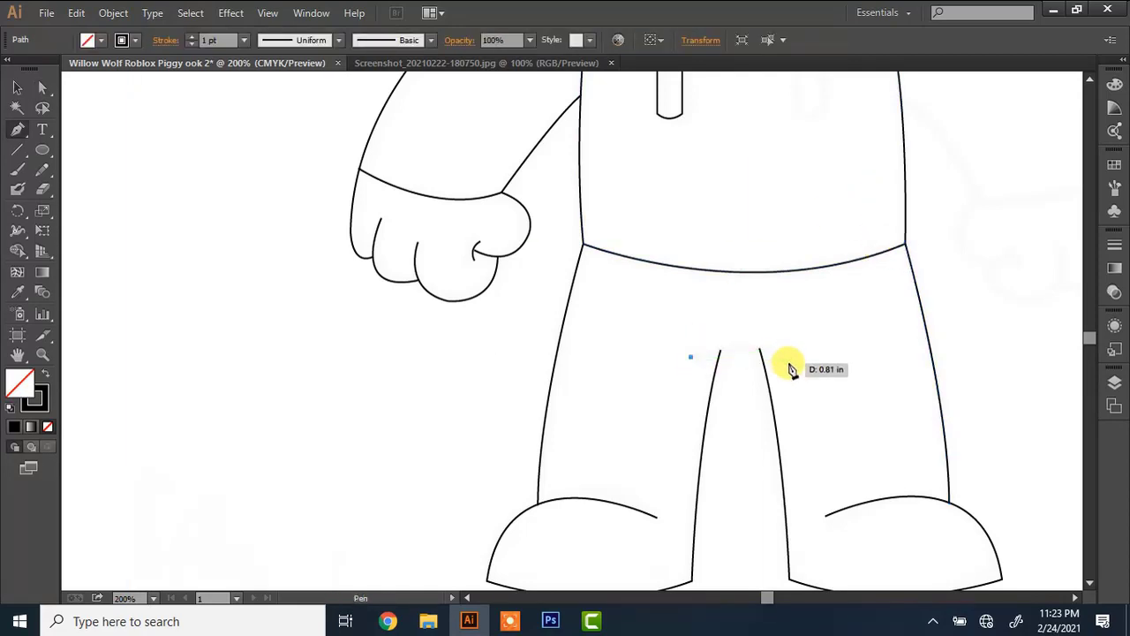
{"action": "left_click_drag", "start_coordinate": [837, 385], "coordinate": [839, 391]}
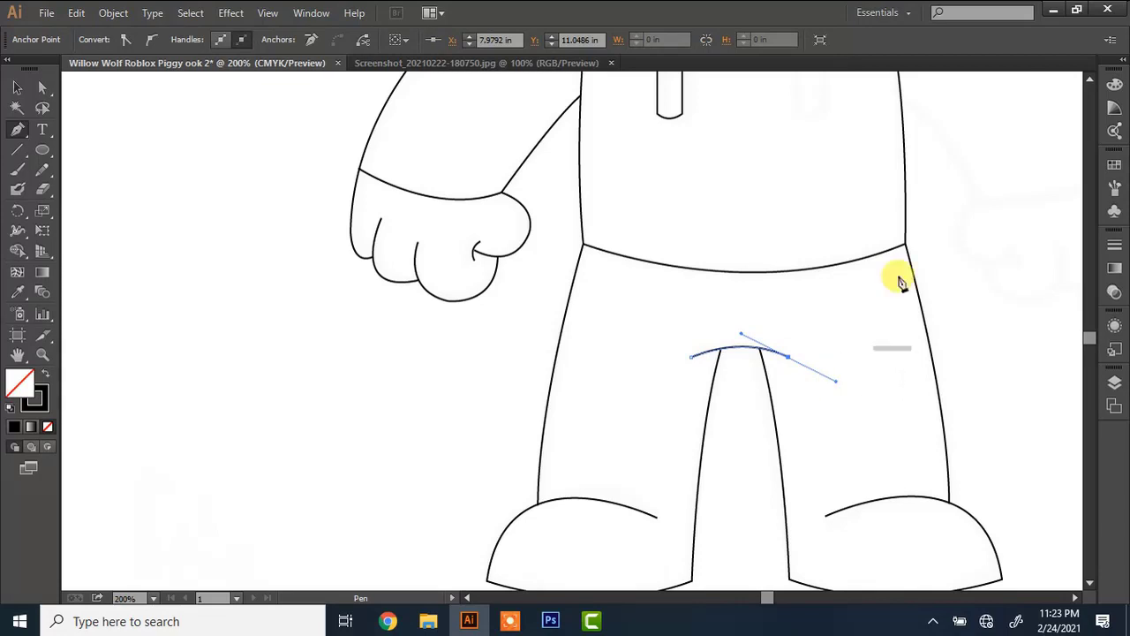
Adjust the outer anchor of the left hand's outermost finger to smooth its edge.
{"action": "scroll", "coordinate": [1092, 84], "scroll_direction": "up", "scroll_amount": 3}
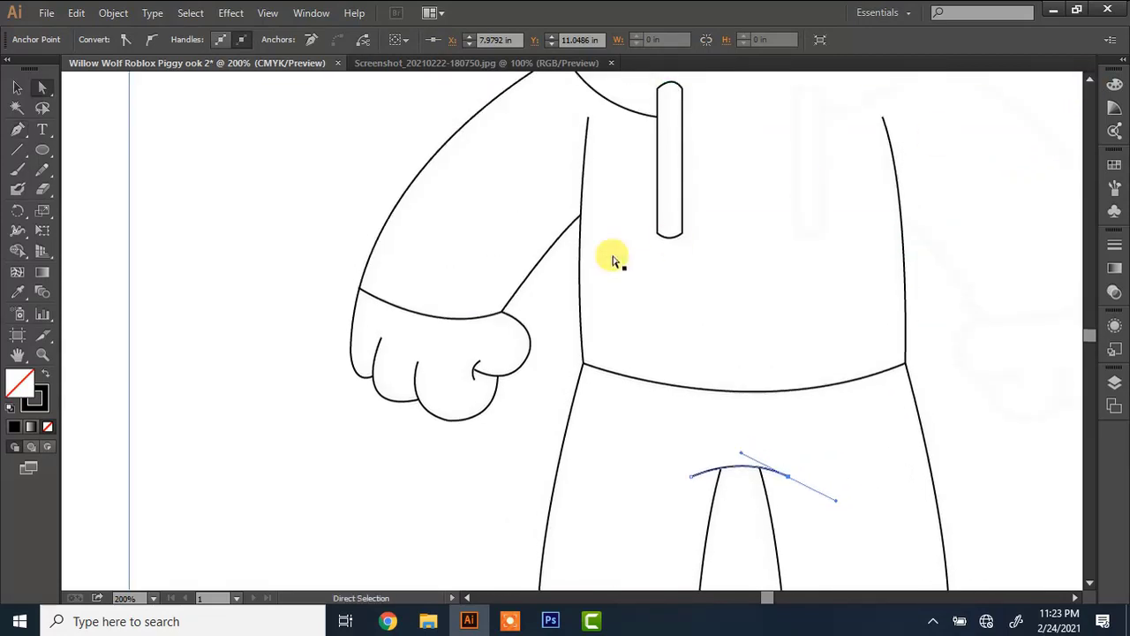
{"action": "left_click", "coordinate": [352, 360], "text": "ctrl"}
{"action": "left_click_drag", "start_coordinate": [351, 361], "coordinate": [351, 355]}
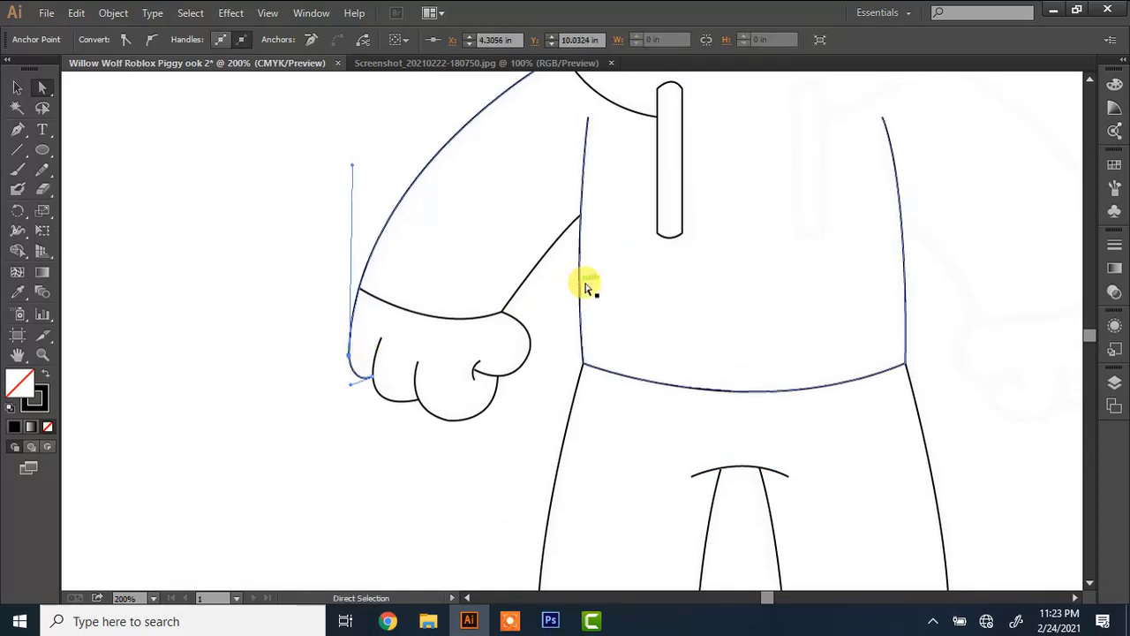
Group the hoodie's left drawstring with the adjoining collar curve.
{"action": "key", "text": "v"}
{"action": "left_click", "coordinate": [657, 161]}
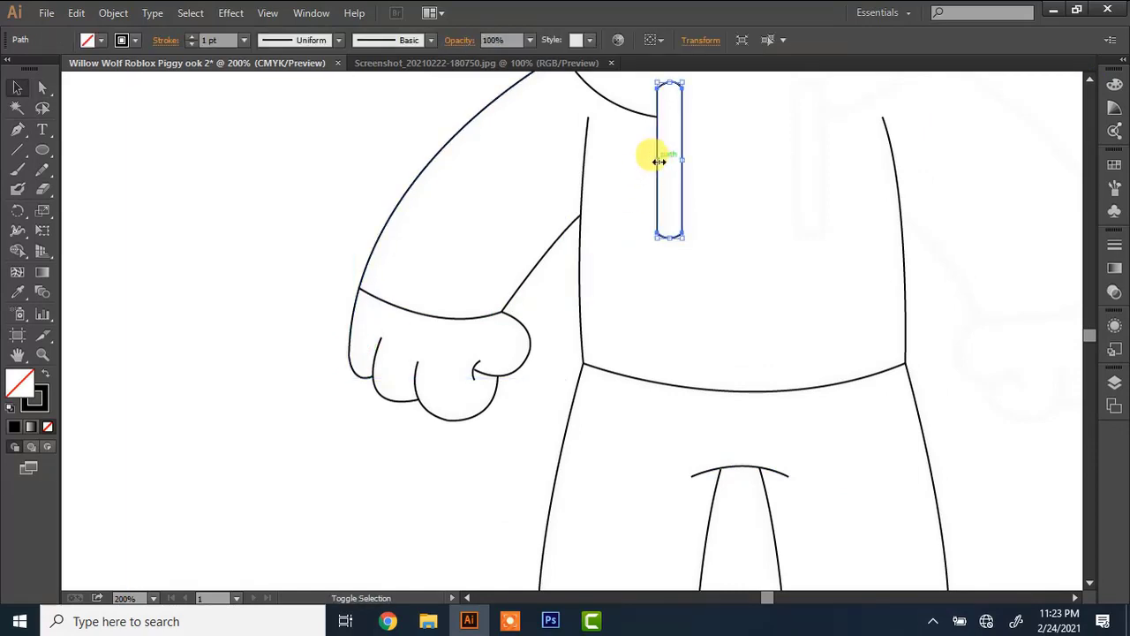
{"action": "left_click", "coordinate": [623, 102], "text": "shift"}
{"action": "right_click", "coordinate": [629, 101]}
{"action": "left_click", "coordinate": [719, 185]}
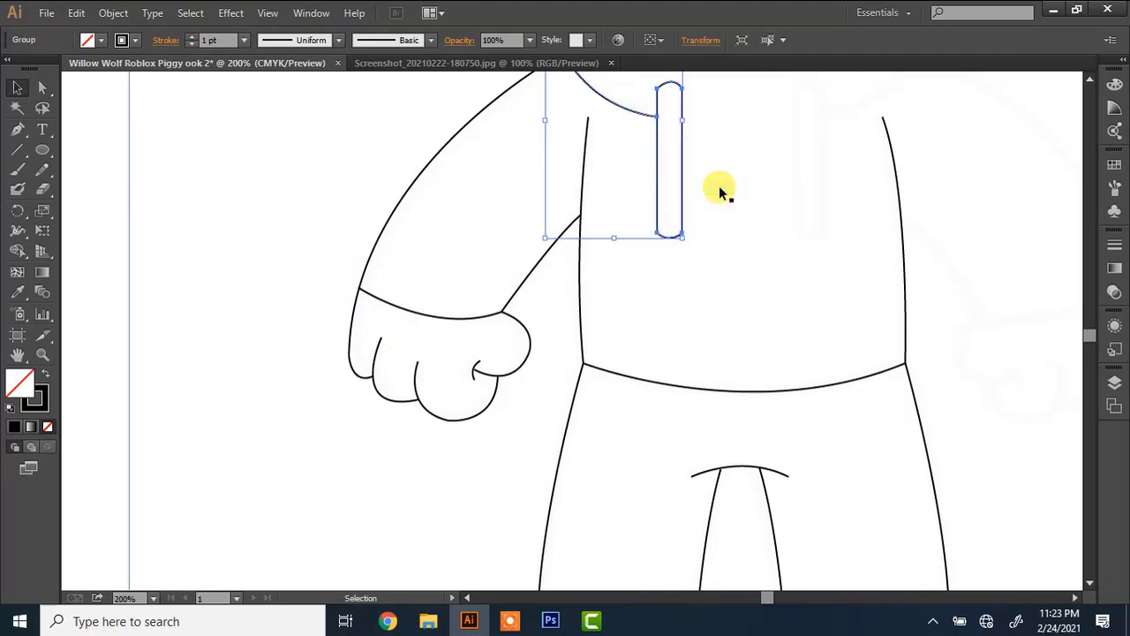
Duplicate the drawstring and collar group and reflect the copy across the vertical axis.
{"action": "key", "text": "ctrl+c"}
{"action": "key", "text": "ctrl+v"}
{"action": "right_click", "coordinate": [588, 292]}
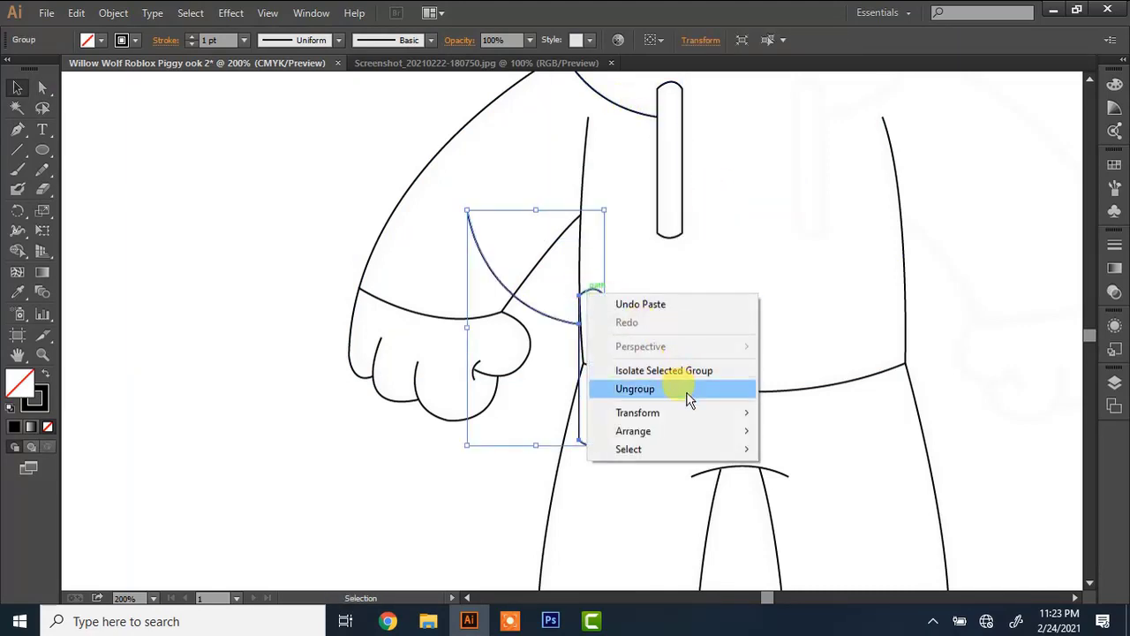
{"action": "left_click", "coordinate": [832, 472]}
{"action": "key", "text": "Return"}
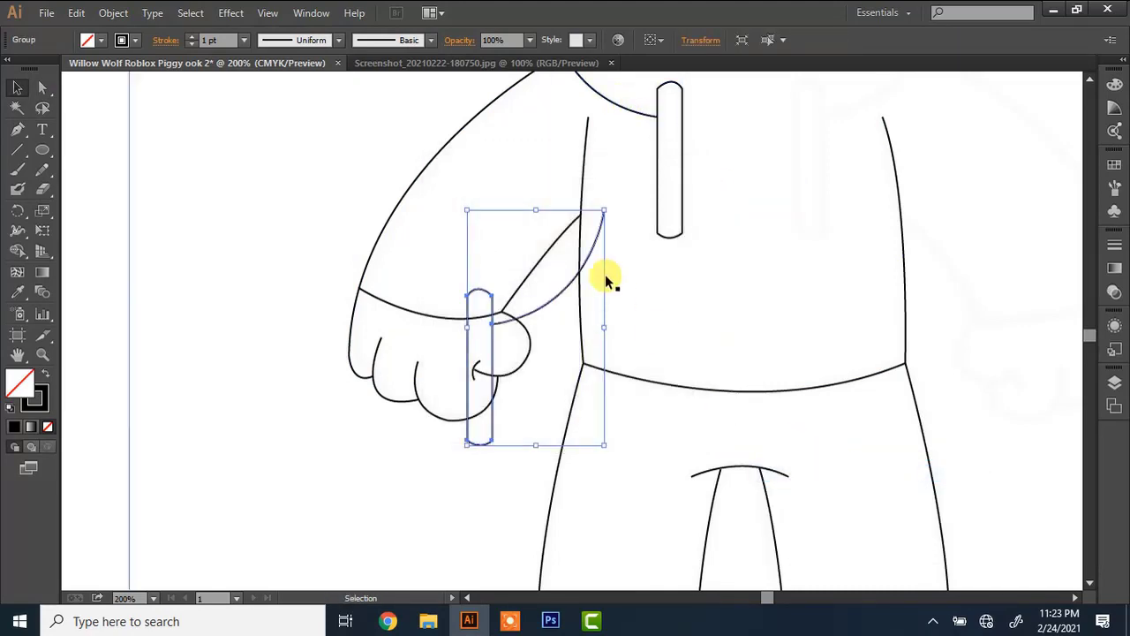
Position the mirrored drawstring and collar curve on the hoodie's right side, beneath the head outline.
{"action": "left_click_drag", "start_coordinate": [586, 253], "coordinate": [1104, 70]}
{"action": "scroll", "coordinate": [1103, 71], "scroll_direction": "up", "scroll_amount": 5}
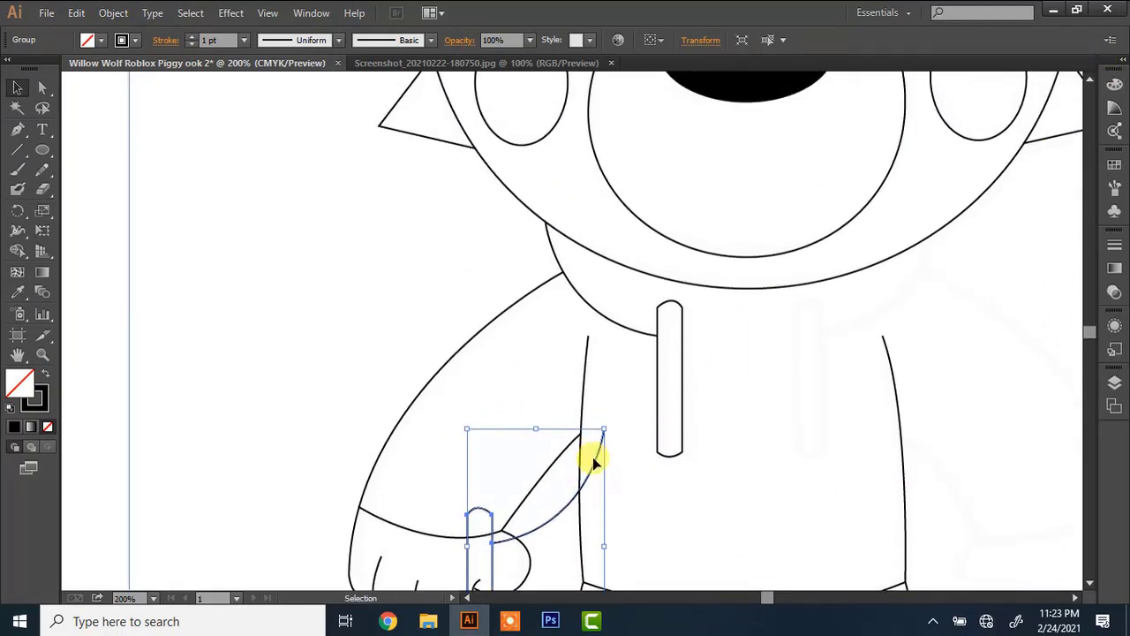
{"action": "left_click_drag", "start_coordinate": [590, 462], "coordinate": [923, 267]}
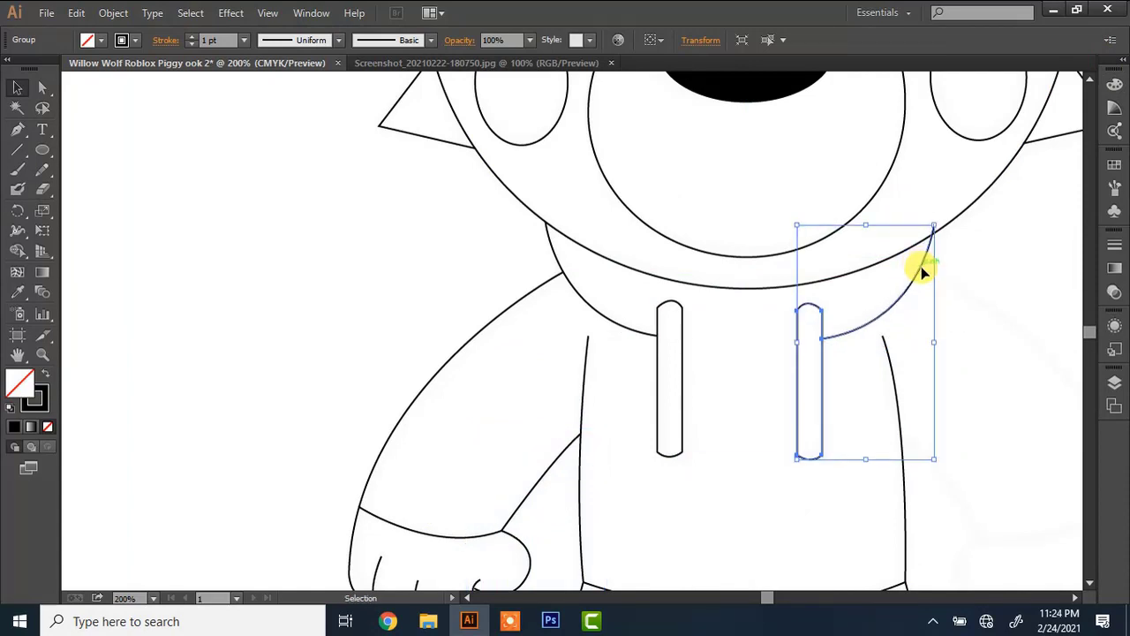
Move the upper end of the right collar curve onto the head outline.
{"action": "key", "text": "a"}
{"action": "key", "text": "ctrl+plus"}
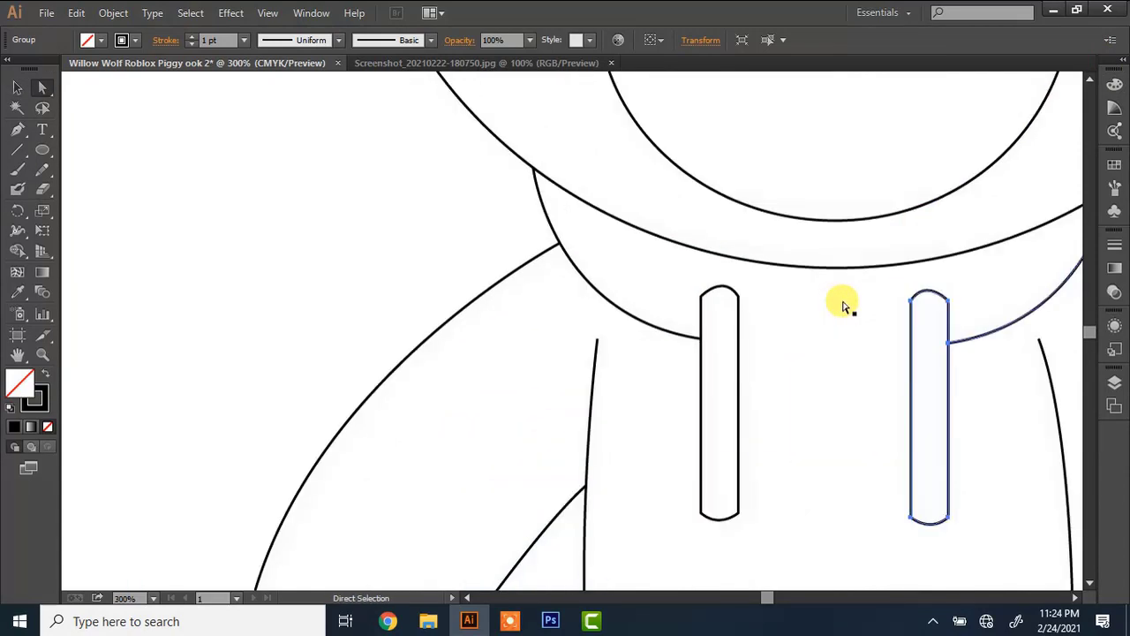
{"action": "left_click", "coordinate": [1075, 598]}
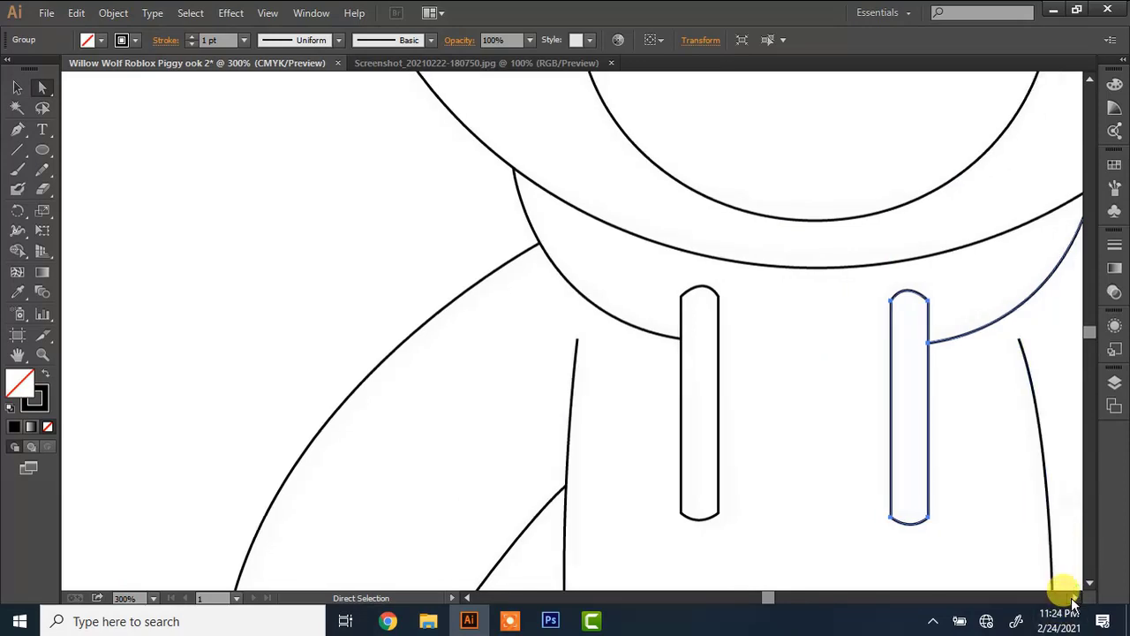
{"action": "key", "text": "v"}
{"action": "key", "text": "a"}
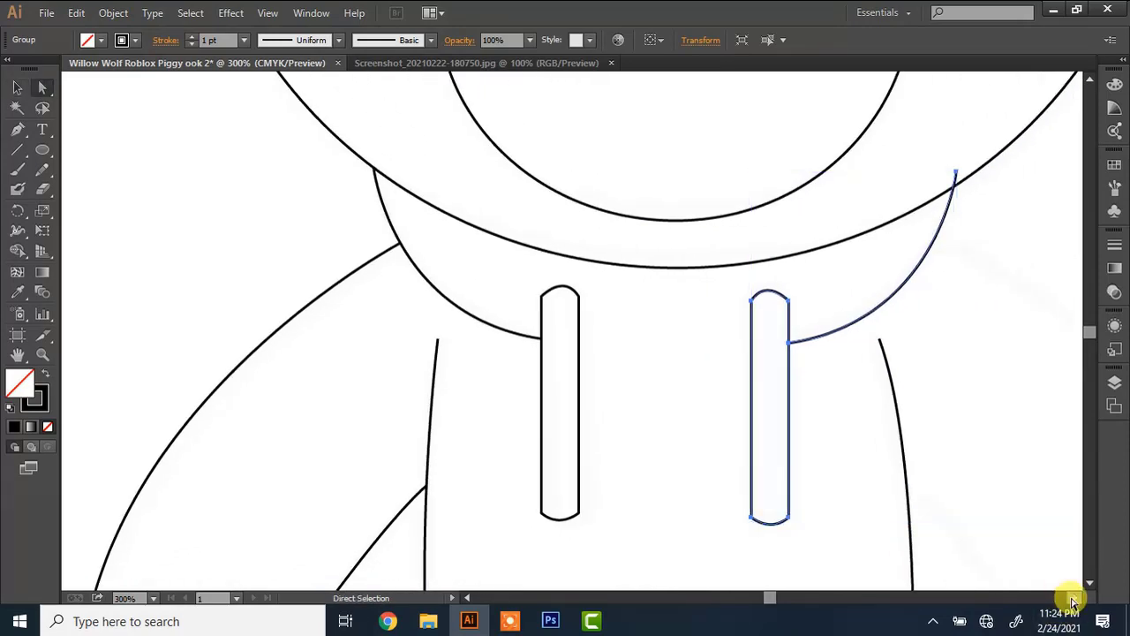
{"action": "left_click", "coordinate": [958, 174]}
{"action": "left_click_drag", "start_coordinate": [954, 176], "coordinate": [960, 177]}
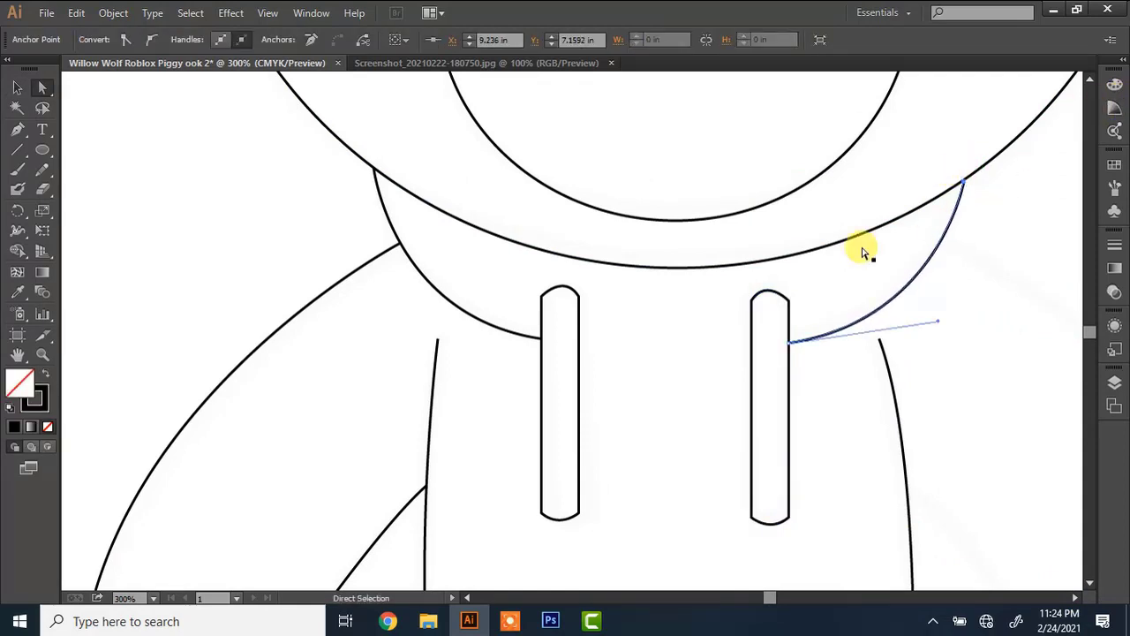
Adjust the curve handles at the rounded tops of both drawstrings to even out their shape.
{"action": "left_click", "coordinate": [779, 296]}
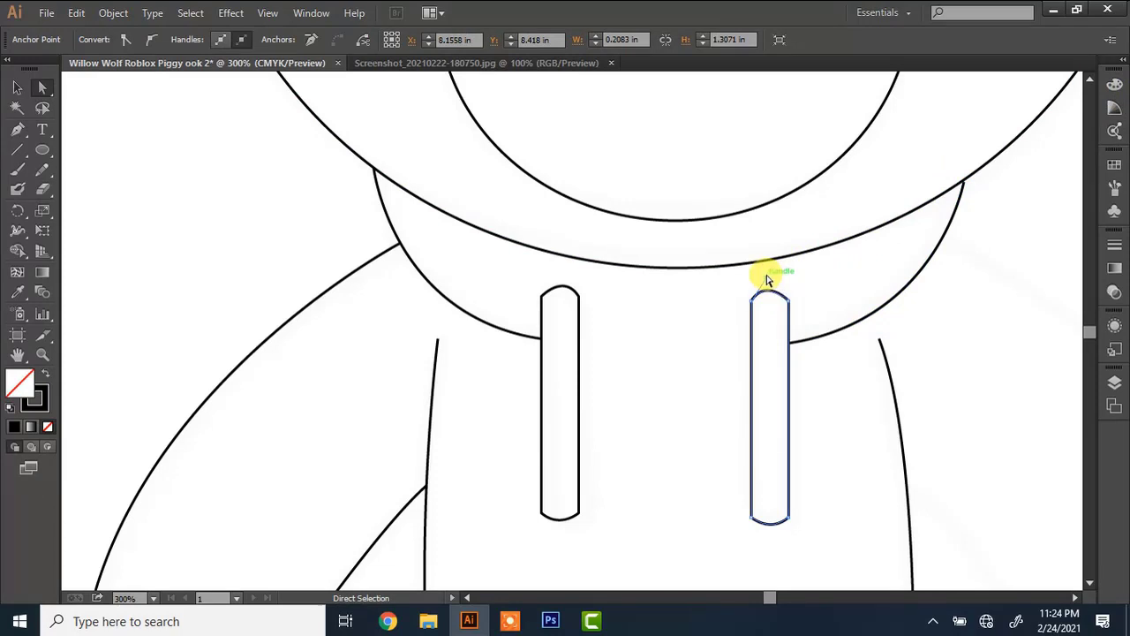
{"action": "left_click", "coordinate": [566, 291]}
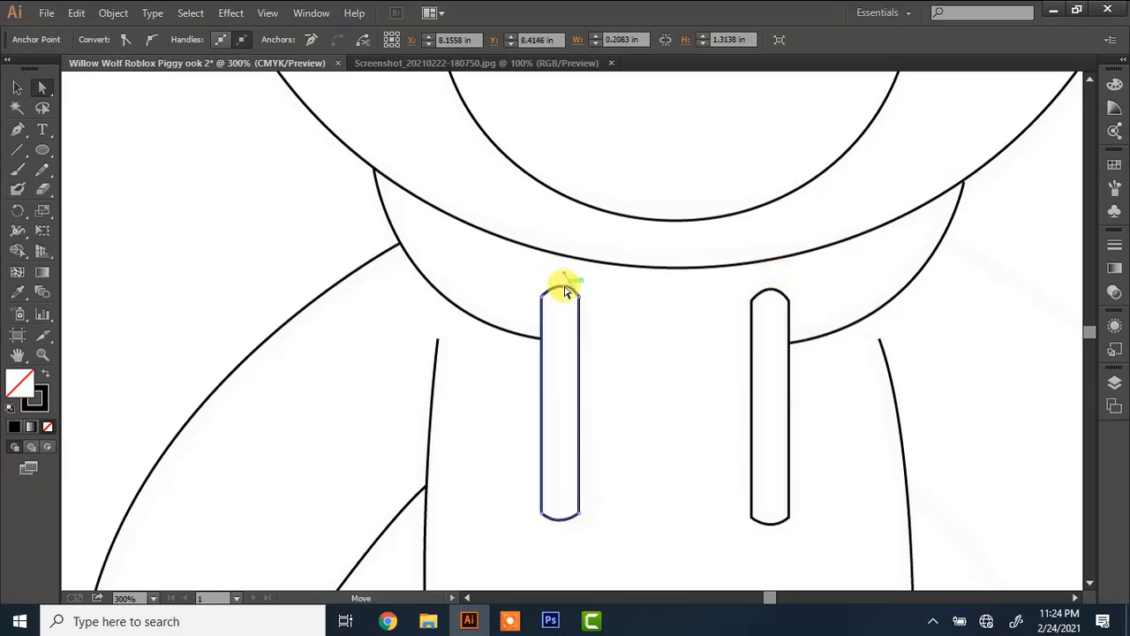
{"action": "left_click_drag", "start_coordinate": [566, 280], "coordinate": [559, 274]}
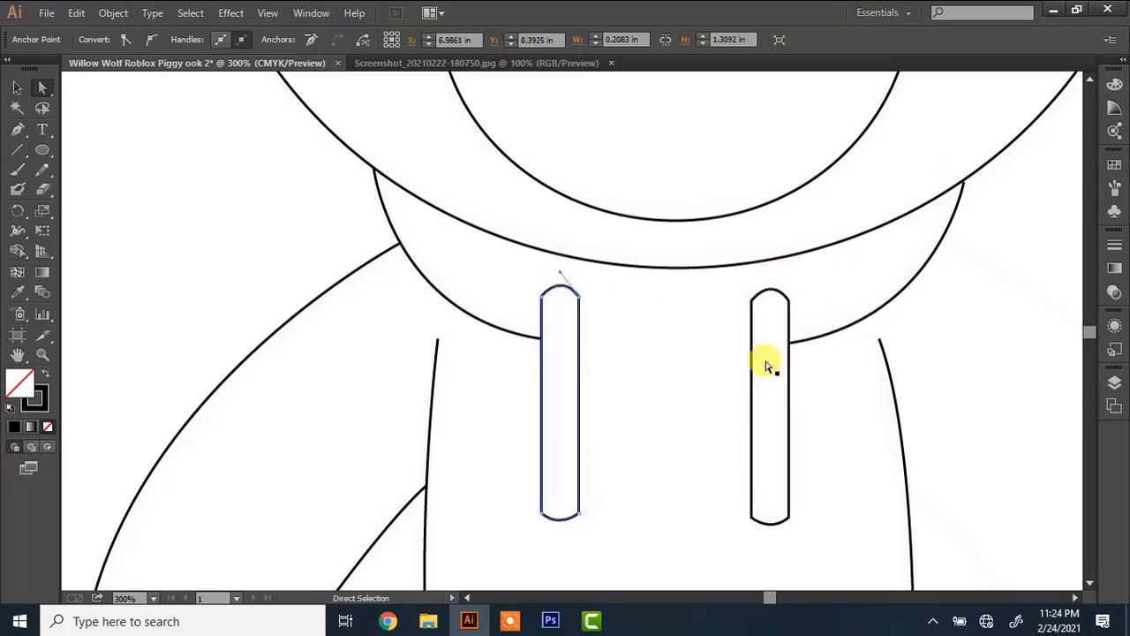
Shift the left hand's outer anchor slightly outward and move the cuff line's outer end onto the arm outline.
{"action": "key", "text": "ctrl+1"}
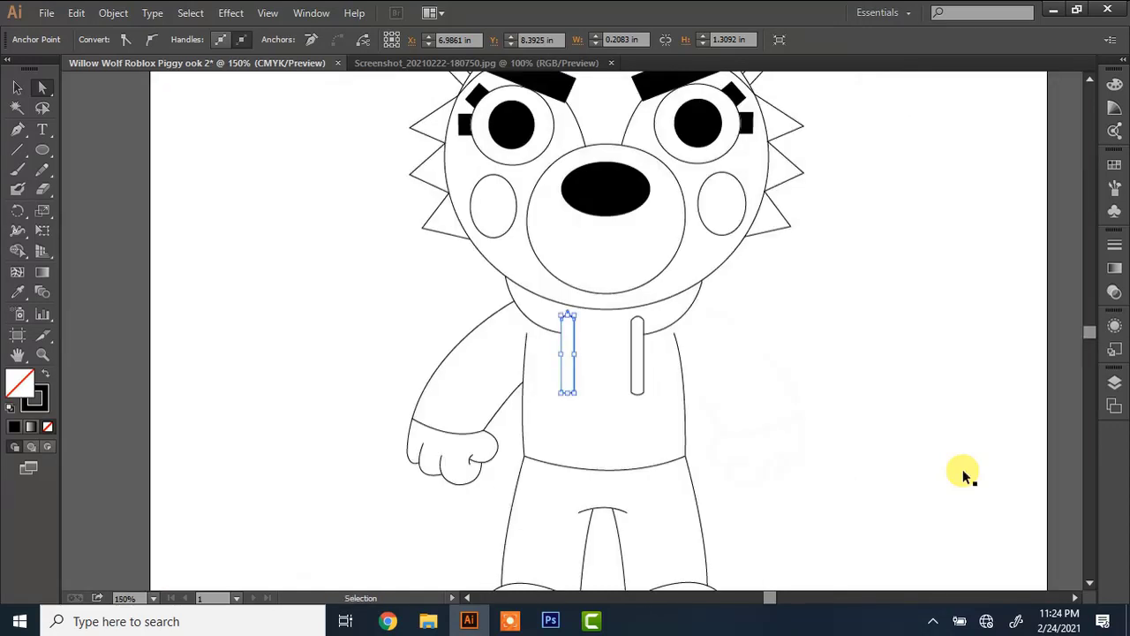
{"action": "key", "text": "ctrl+plus"}
{"action": "left_click", "coordinate": [327, 514]}
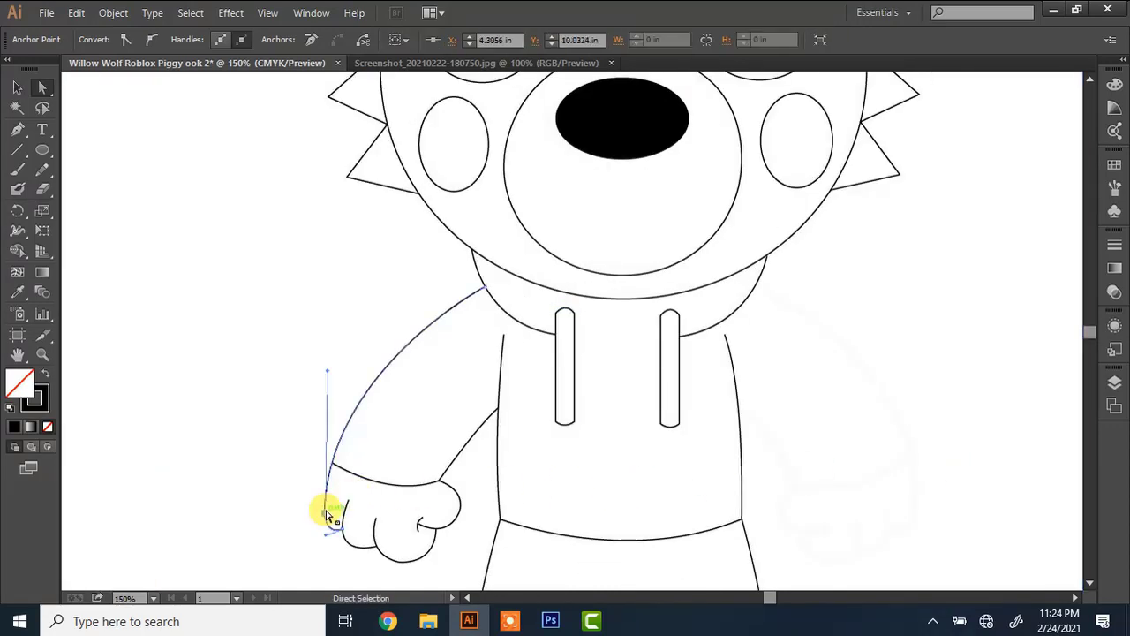
{"action": "left_click_drag", "start_coordinate": [327, 514], "coordinate": [324, 516]}
{"action": "left_click_drag", "start_coordinate": [330, 463], "coordinate": [333, 466]}
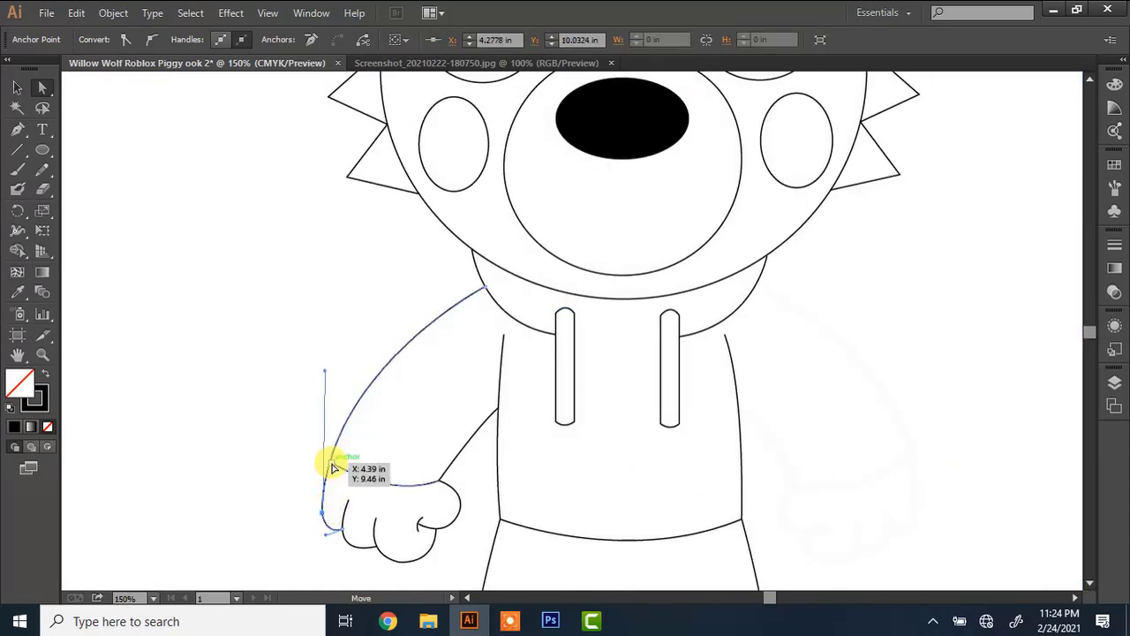
{"action": "key", "text": "Left"}
{"action": "left_click", "coordinate": [336, 467]}
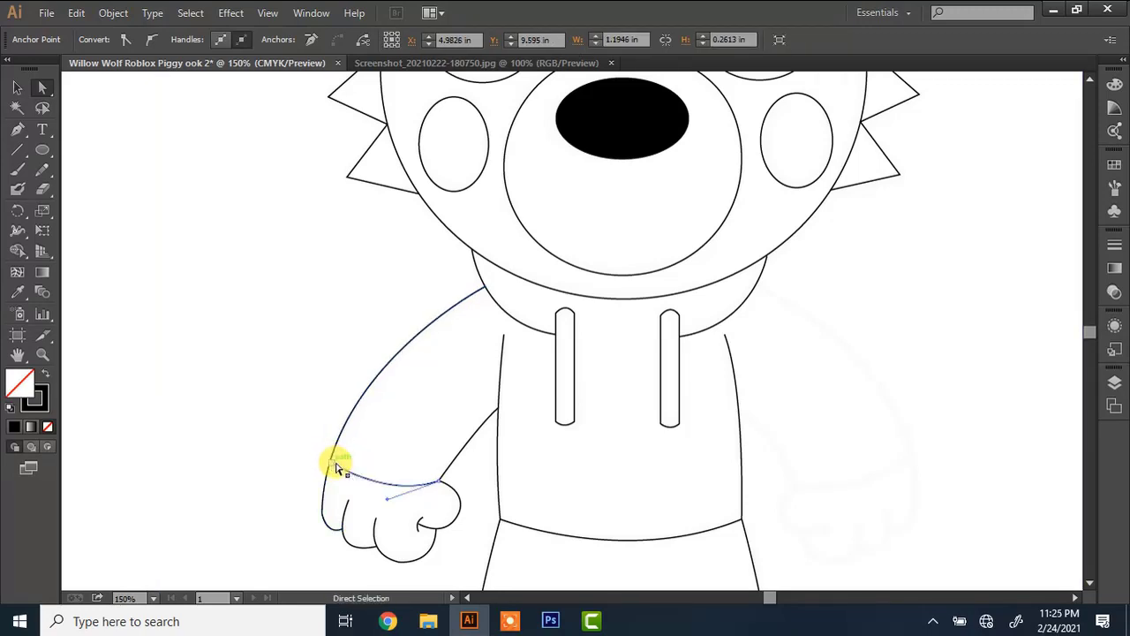
{"action": "left_click", "coordinate": [335, 467]}
Group the left arm's outer outline, cuff line and finger paths.
{"action": "key", "text": "v"}
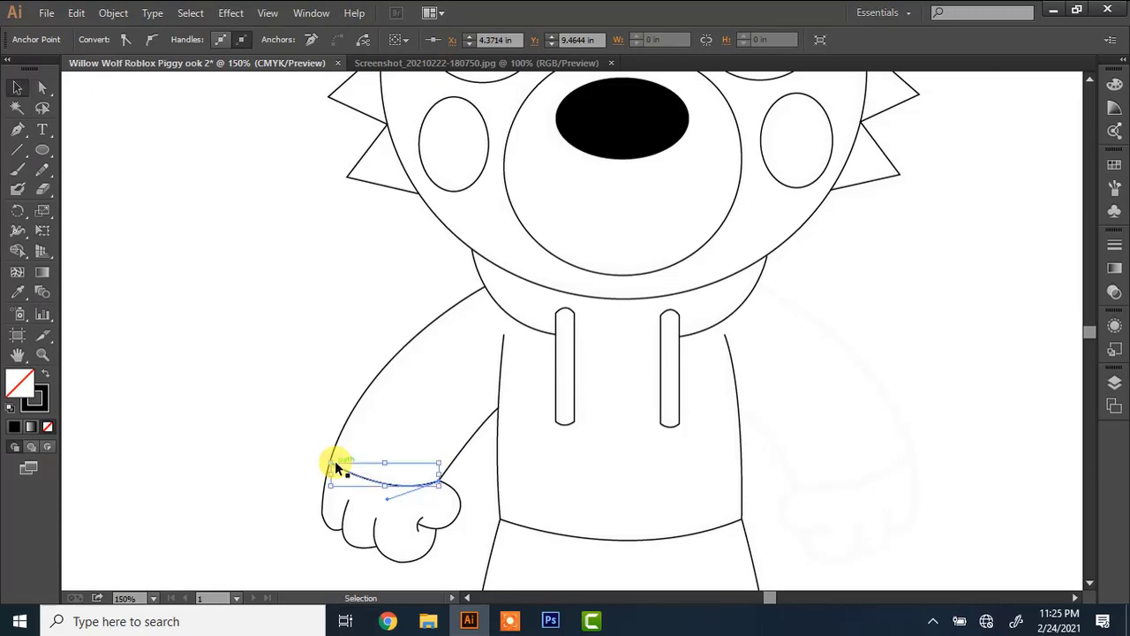
{"action": "left_click", "coordinate": [329, 520], "text": "shift"}
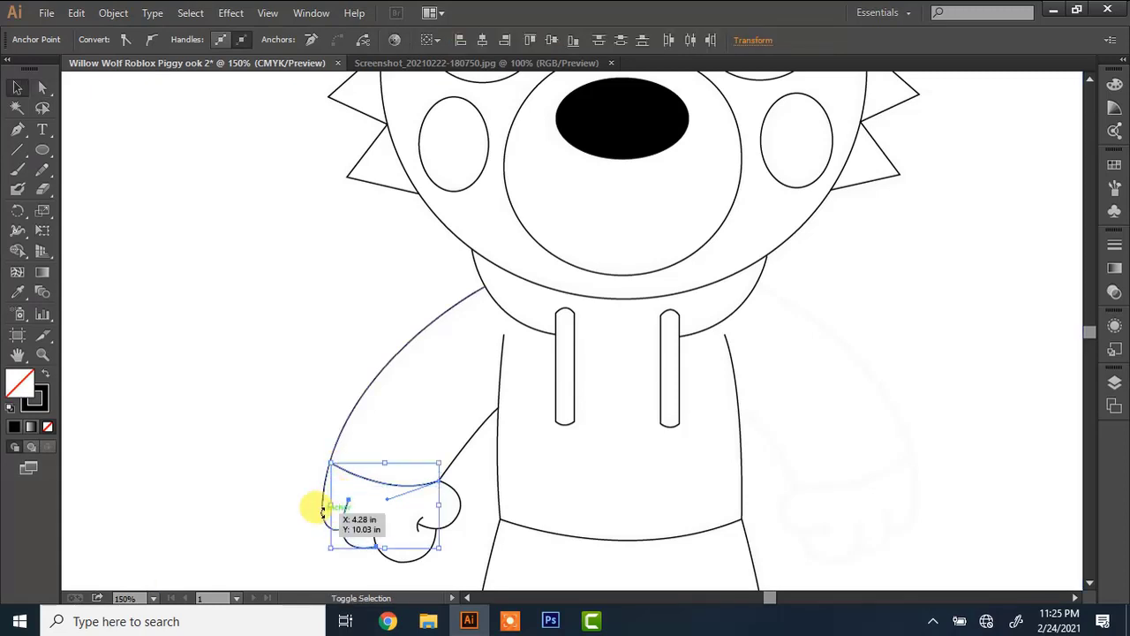
{"action": "left_click", "coordinate": [320, 516], "text": "shift"}
{"action": "left_click", "coordinate": [433, 531], "text": "shift"}
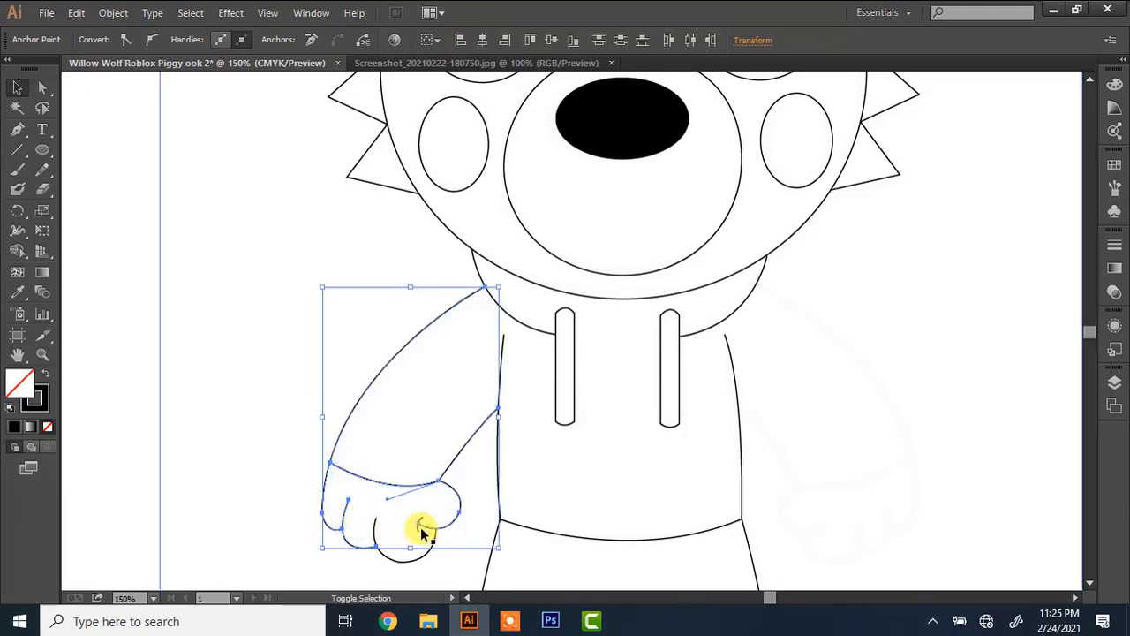
{"action": "right_click", "coordinate": [465, 444]}
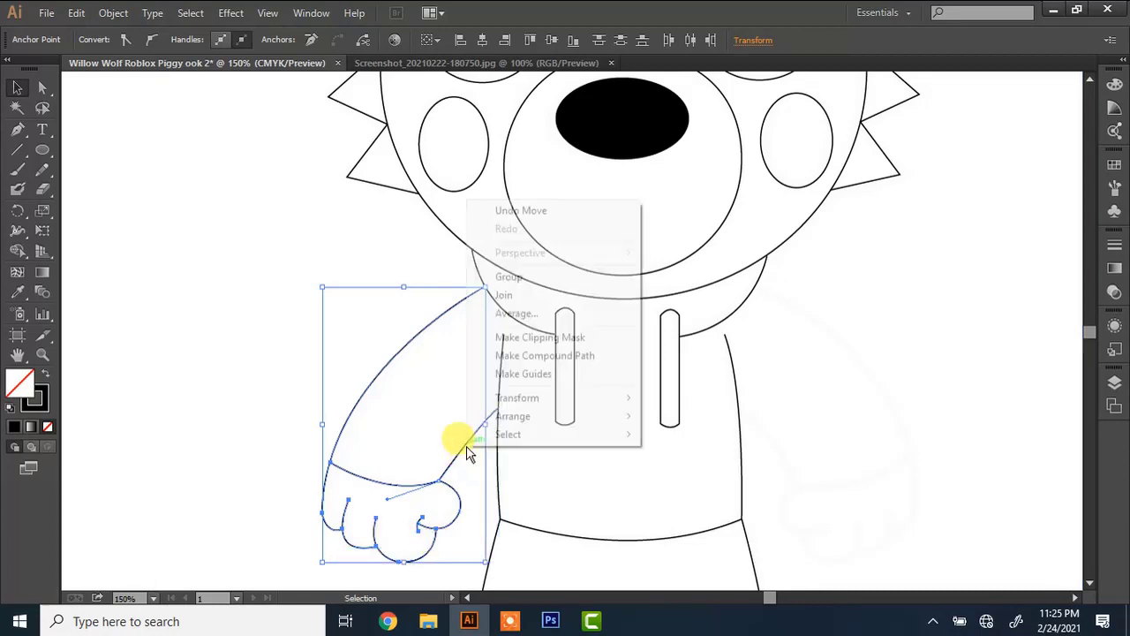
{"action": "left_click", "coordinate": [535, 279]}
Duplicate the left arm group, reflect the copy across the vertical axis and place it on the body's right side.
{"action": "key", "text": "ctrl+c"}
{"action": "key", "text": "ctrl+v"}
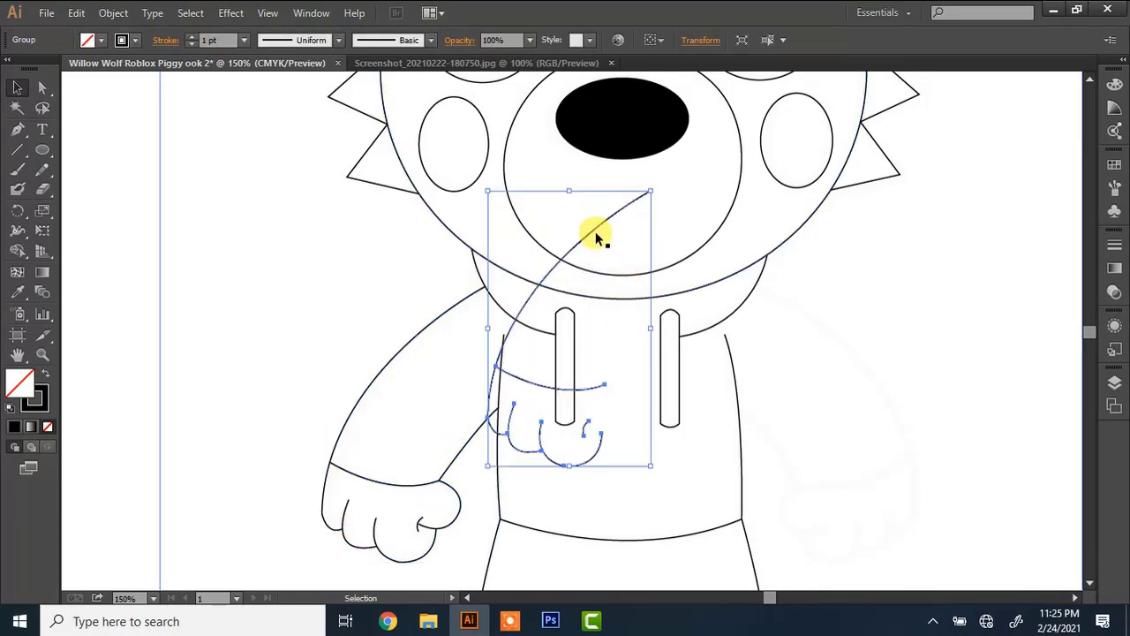
{"action": "right_click", "coordinate": [595, 233]}
{"action": "mouse_move", "coordinate": [651, 352]}
{"action": "left_click", "coordinate": [798, 413]}
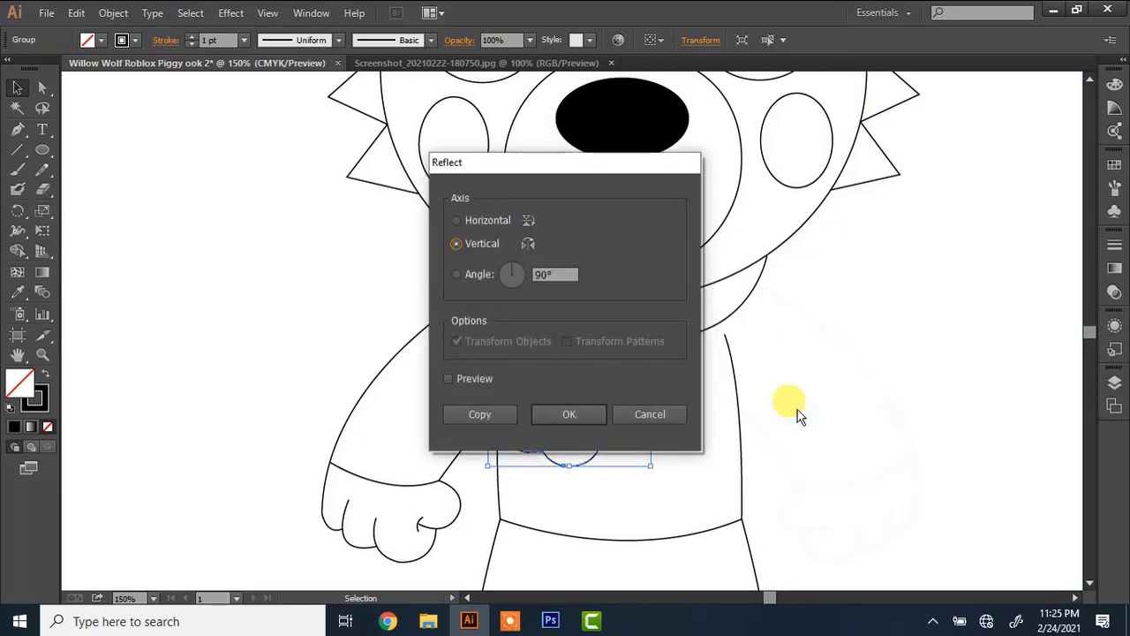
{"action": "key", "text": "Return"}
{"action": "left_click_drag", "start_coordinate": [648, 388], "coordinate": [912, 484]}
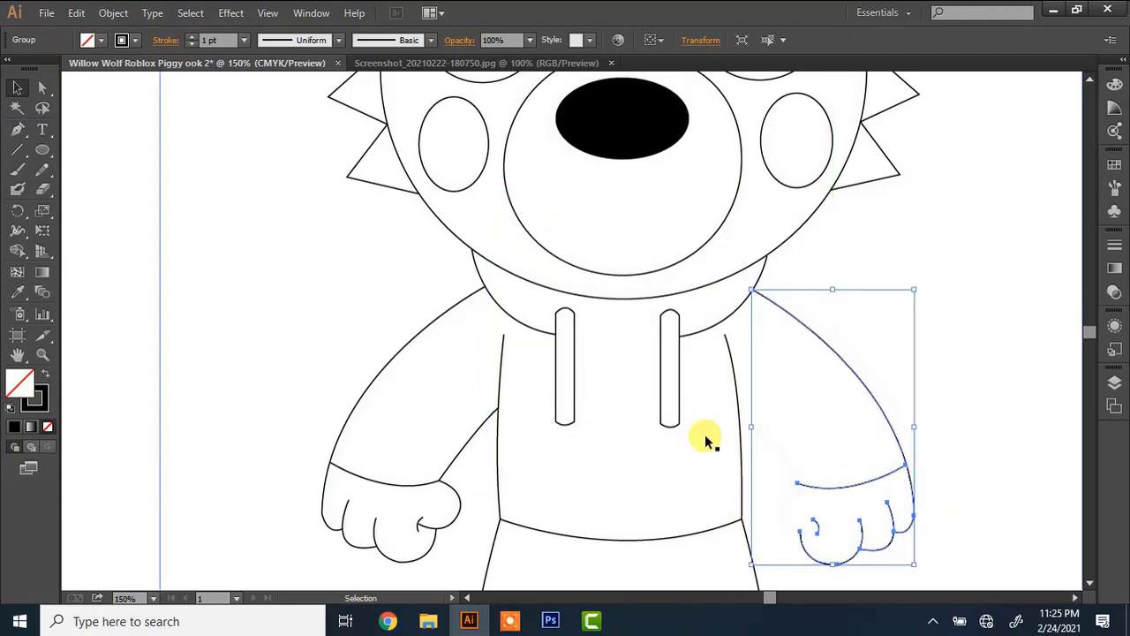
Group the left inner-arm and thumb path with the rest of the arm, and delete the incomplete right arm copy.
{"action": "left_click", "coordinate": [485, 431]}
{"action": "key", "text": "a"}
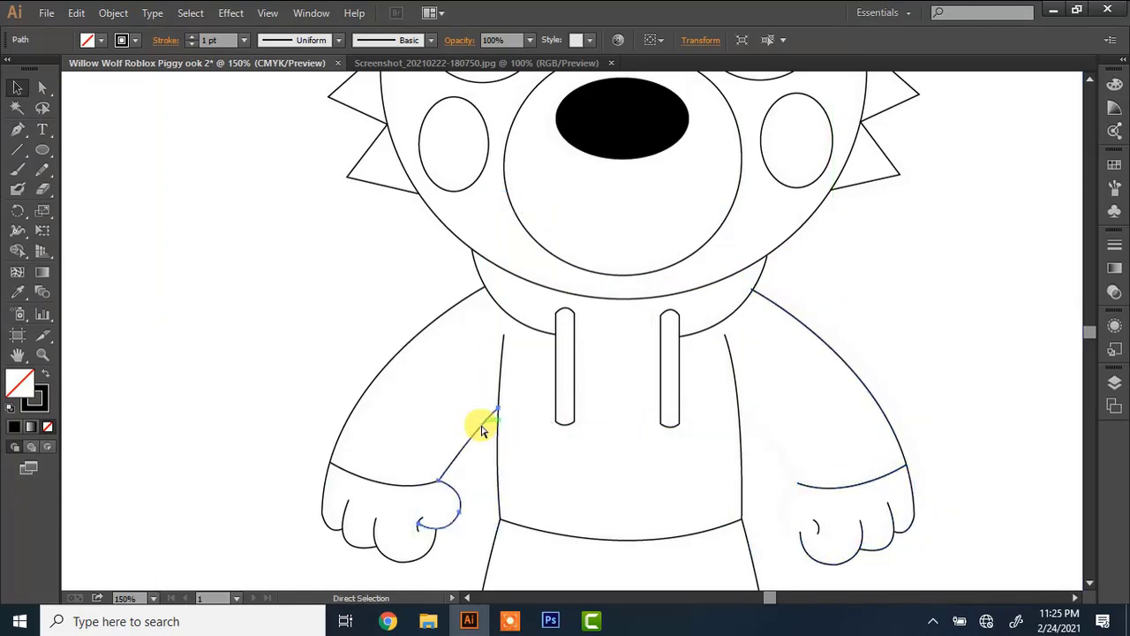
{"action": "left_click", "coordinate": [389, 486], "text": "shift"}
{"action": "right_click", "coordinate": [386, 485]}
{"action": "left_click", "coordinate": [399, 396]}
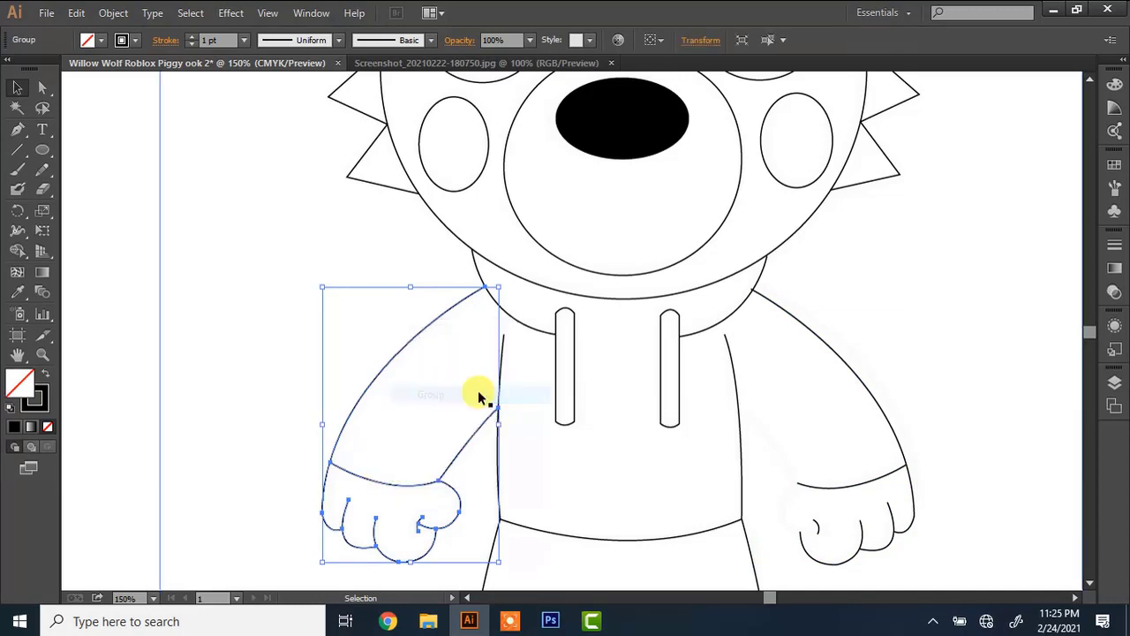
{"action": "left_click", "coordinate": [871, 395]}
{"action": "key", "text": "Delete"}
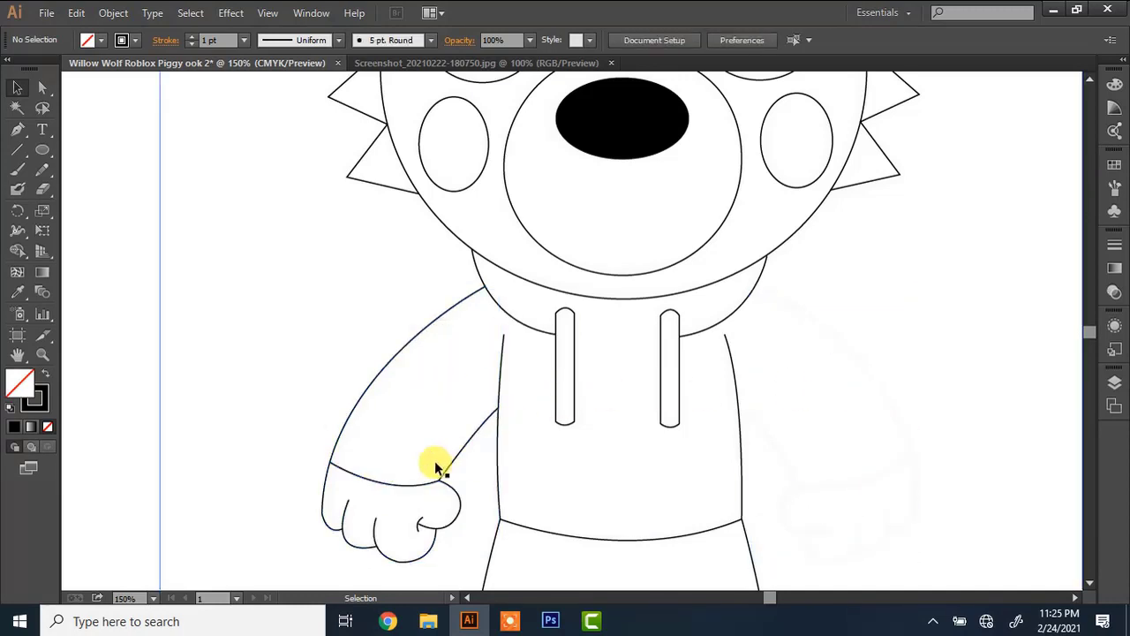
Duplicate the complete left arm group and reflect the copy across the vertical axis.
{"action": "left_click", "coordinate": [453, 459]}
{"action": "key", "text": "ctrl+c"}
{"action": "key", "text": "ctrl+v"}
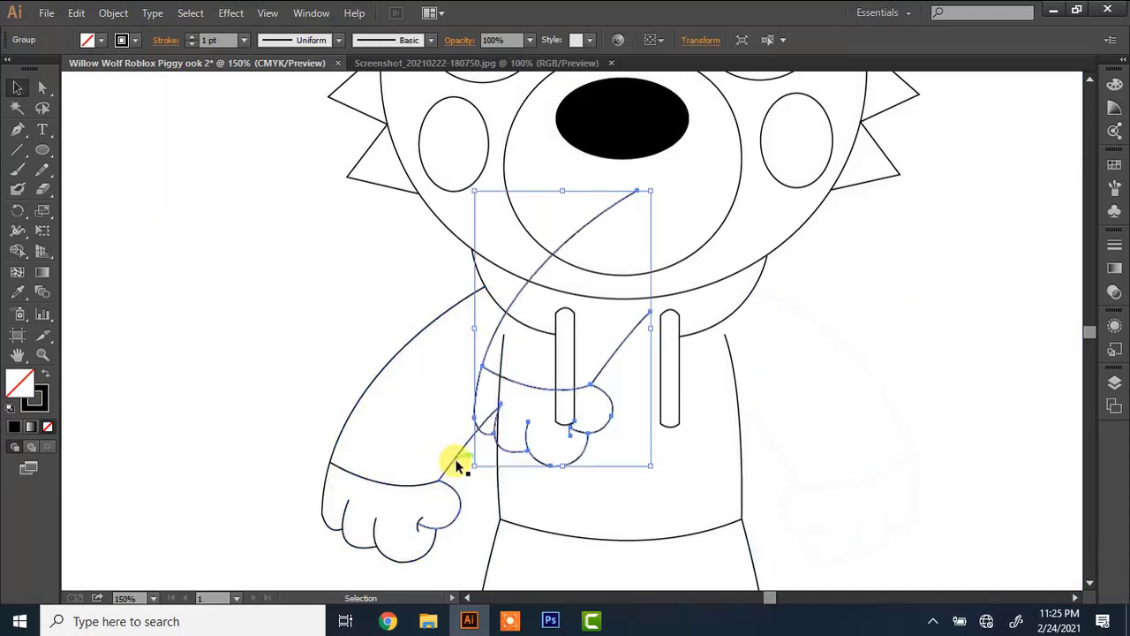
{"action": "right_click", "coordinate": [588, 449]}
{"action": "mouse_move", "coordinate": [653, 396]}
{"action": "left_click", "coordinate": [888, 454]}
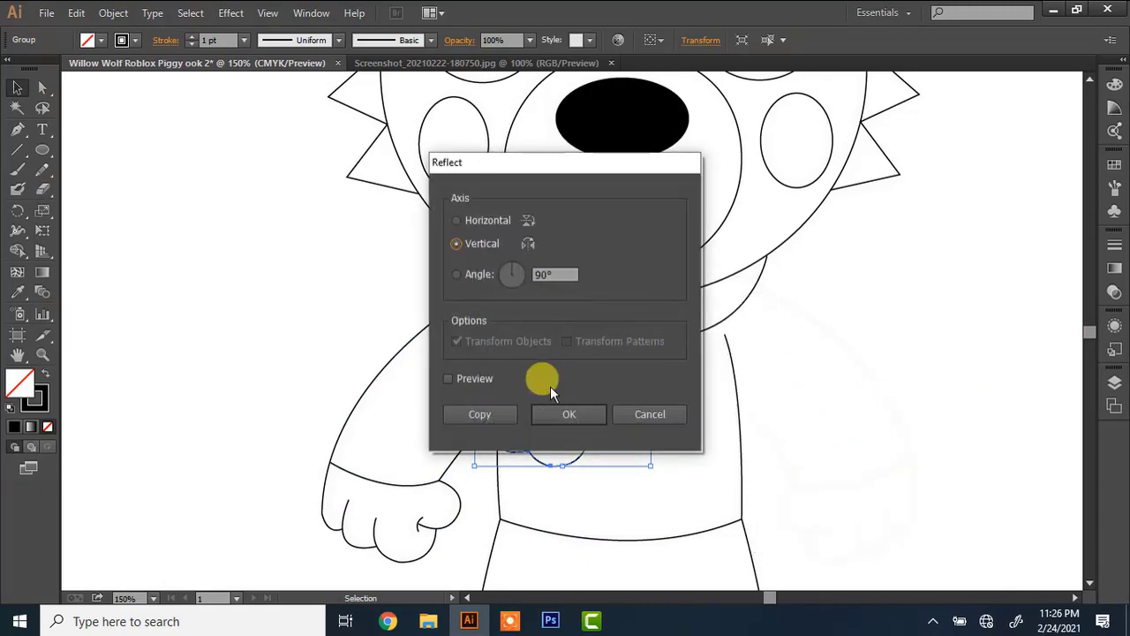
{"action": "left_click", "coordinate": [565, 419]}
Position the mirrored arm on the hoodie's right side and move its shoulder end onto the collar curve.
{"action": "left_click_drag", "start_coordinate": [601, 436], "coordinate": [860, 523]}
{"action": "key", "text": "a"}
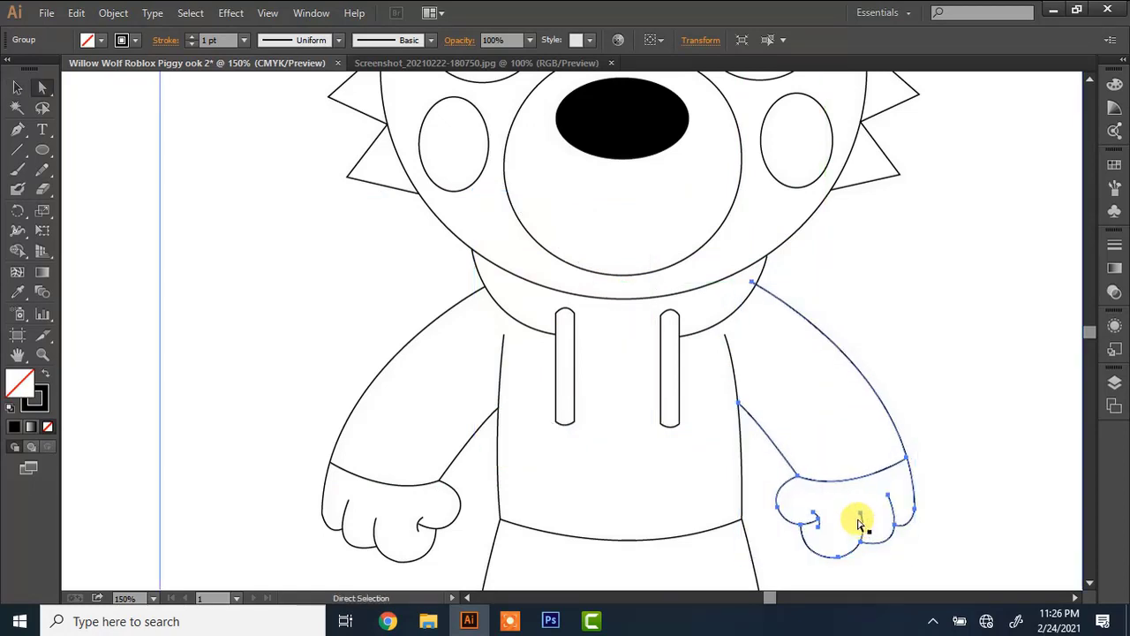
{"action": "left_click", "coordinate": [752, 287]}
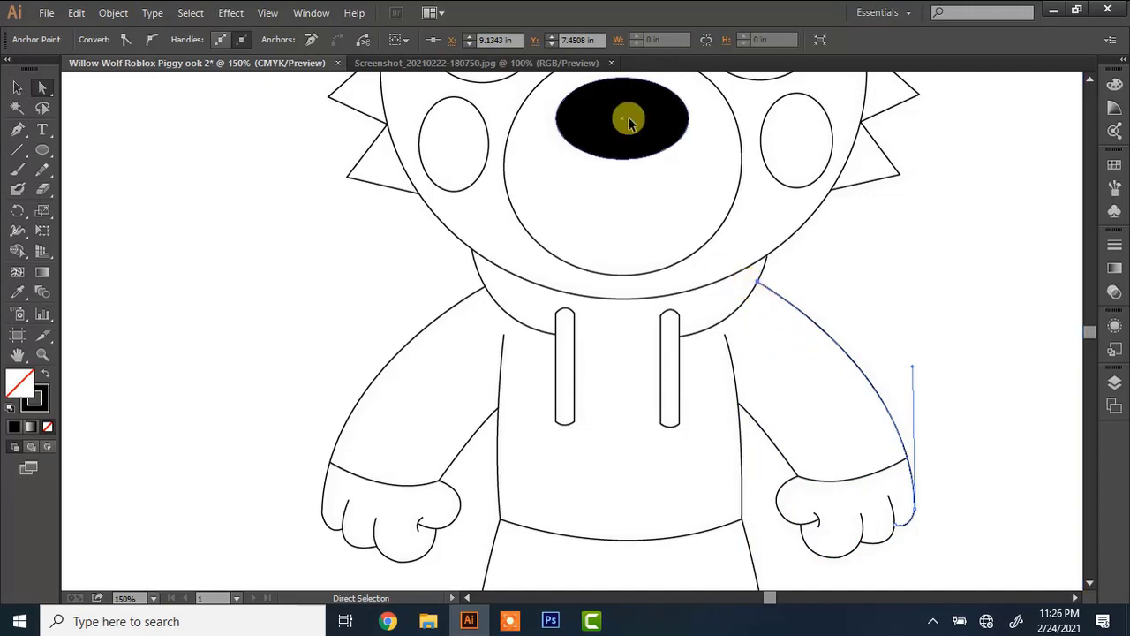
{"action": "left_click", "coordinate": [624, 173]}
Set the stroke weight of the whole character's line art to 3 pt.
{"action": "key", "text": "ctrl+minus"}
{"action": "key", "text": "ctrl+minus"}
{"action": "key", "text": "ctrl+minus"}
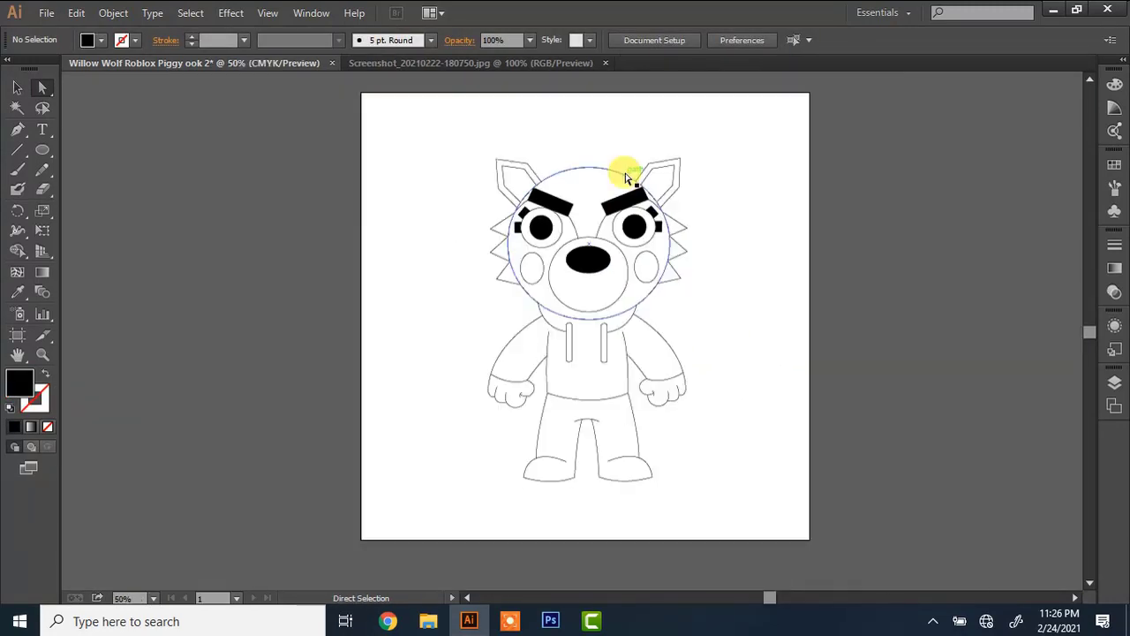
{"action": "left_click_drag", "start_coordinate": [432, 159], "coordinate": [751, 500]}
{"action": "left_click", "coordinate": [191, 37]}
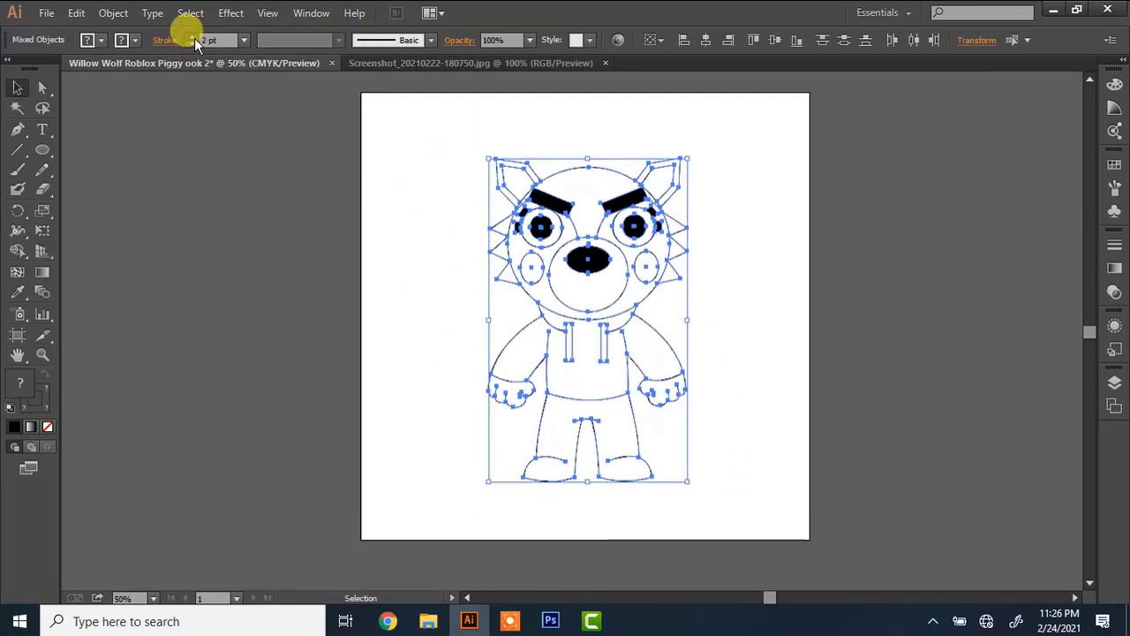
Enlarge the whole character upward and toward the lower right, and nudge it slightly left on the artboard.
{"action": "left_click_drag", "start_coordinate": [588, 157], "coordinate": [585, 139]}
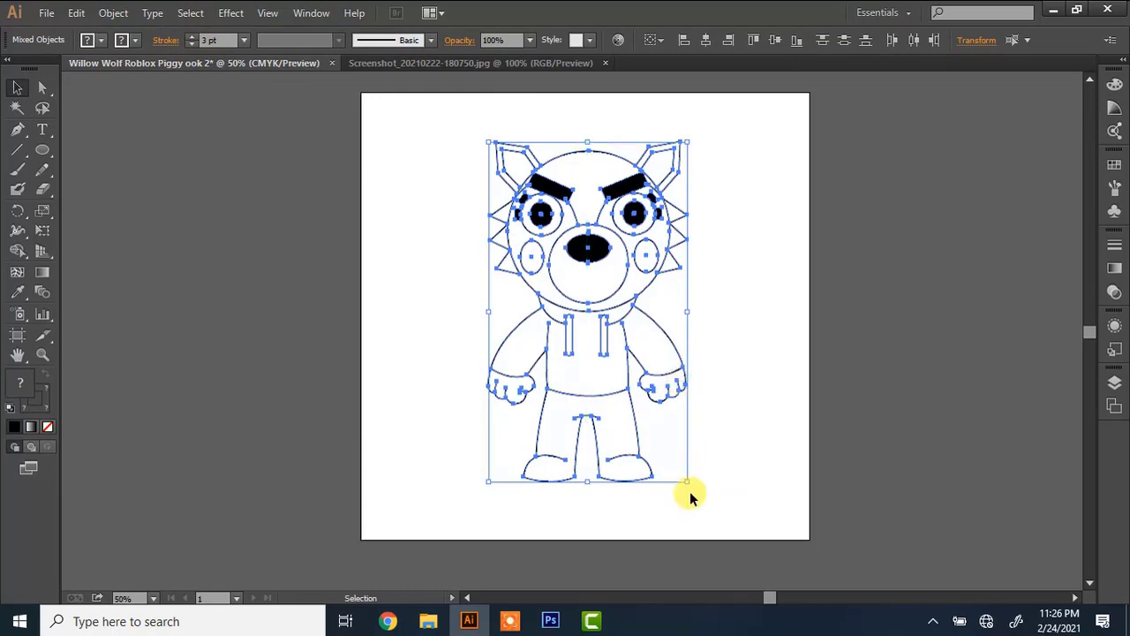
{"action": "left_click_drag", "start_coordinate": [687, 479], "coordinate": [704, 494]}
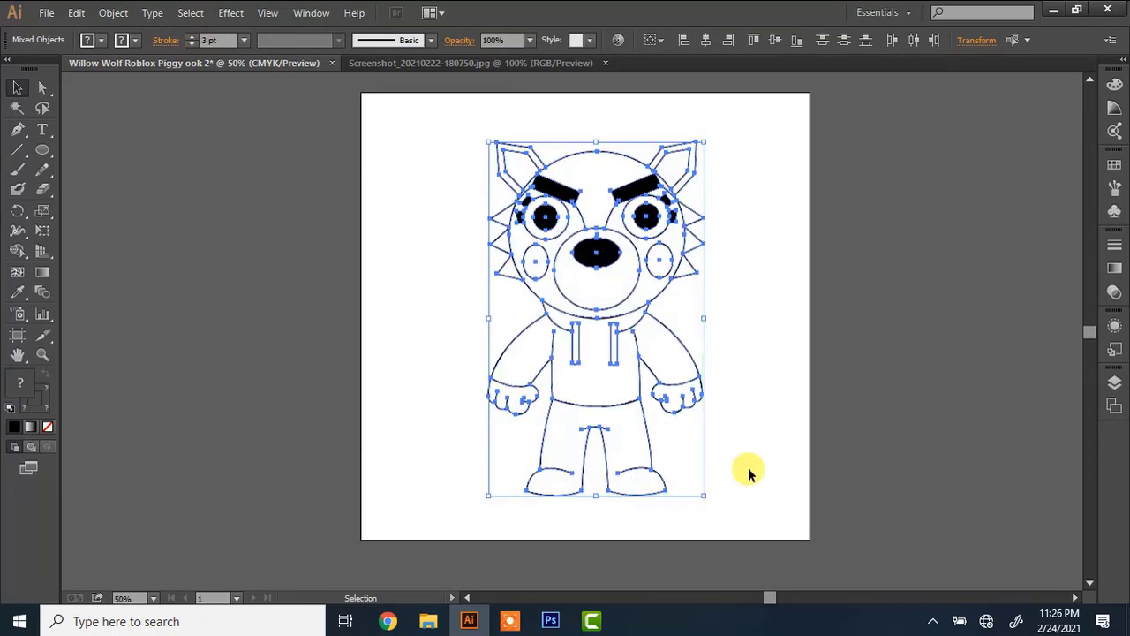
{"action": "key", "text": "Left"}
{"action": "key", "text": "Left"}
{"action": "left_click", "coordinate": [752, 474]}
Examine the line art of the head and upper body, checking the corner anchors of the right eye's lashes.
{"action": "key", "text": "ctrl+y"}
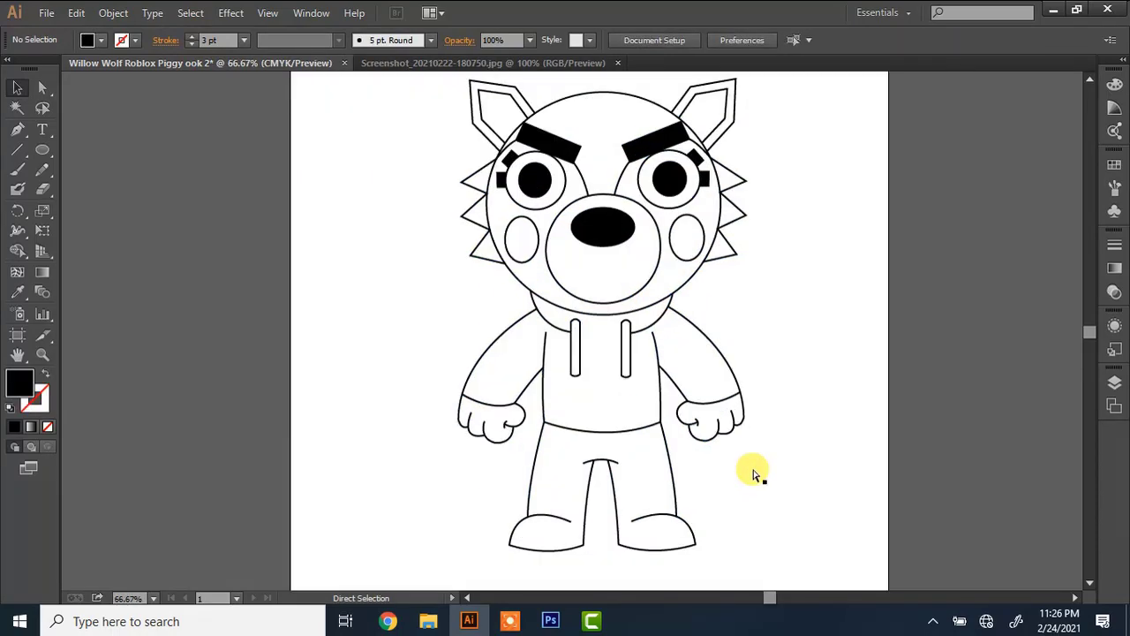
{"action": "key", "text": "ctrl+1"}
{"action": "left_click", "coordinate": [1091, 85]}
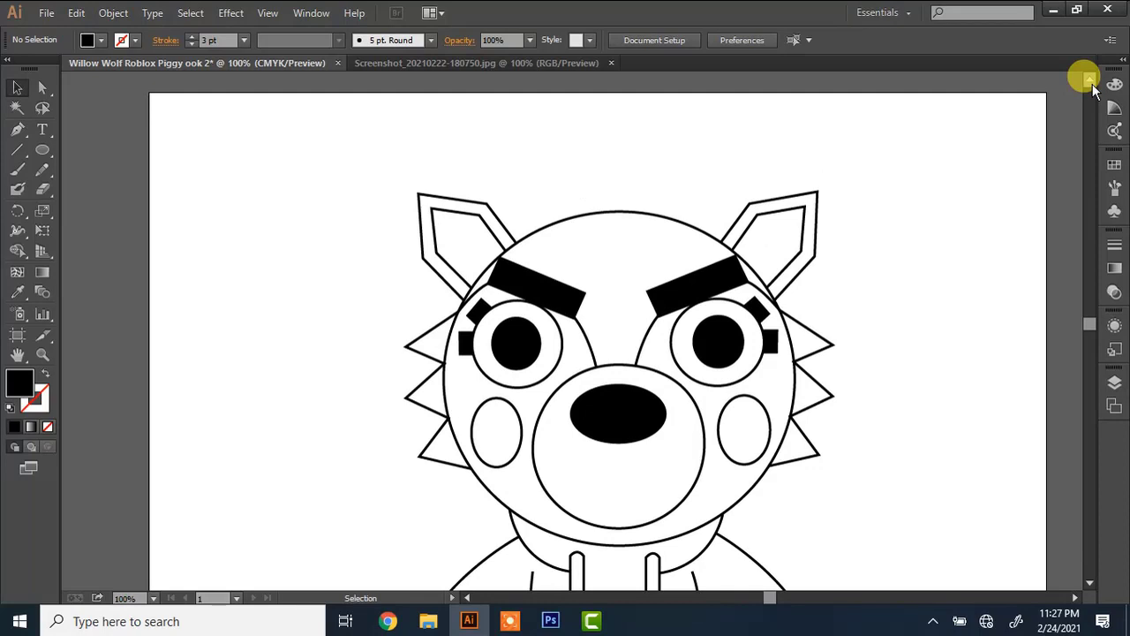
{"action": "left_click", "coordinate": [1090, 584]}
{"action": "left_click", "coordinate": [1091, 584]}
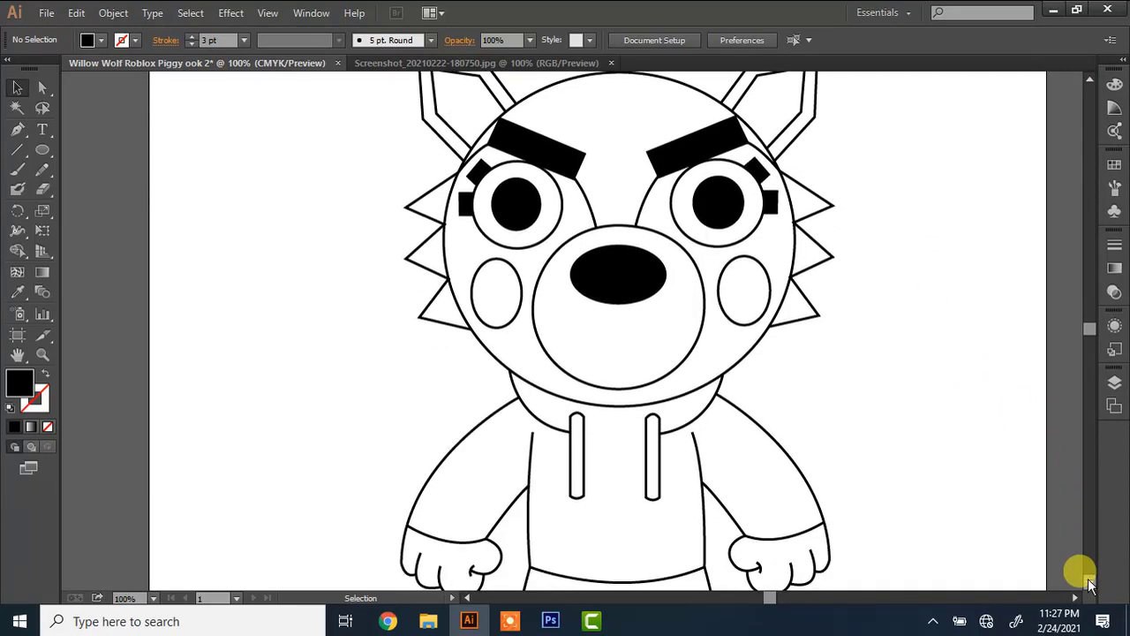
{"action": "key", "text": "a"}
{"action": "left_click", "coordinate": [777, 198]}
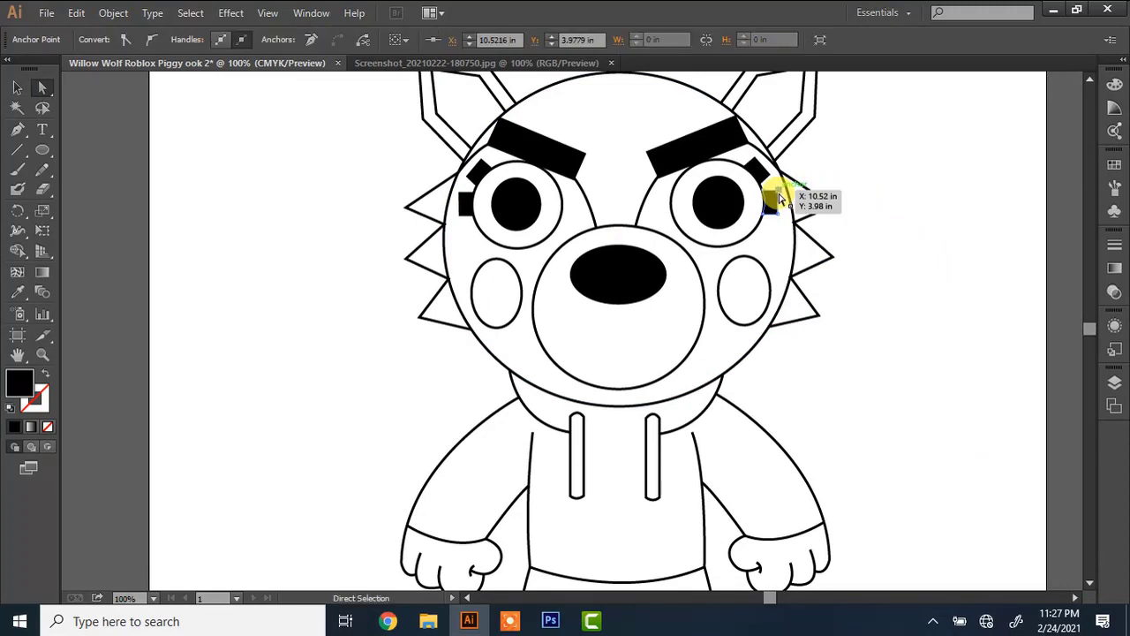
{"action": "left_click_drag", "start_coordinate": [778, 199], "coordinate": [770, 180]}
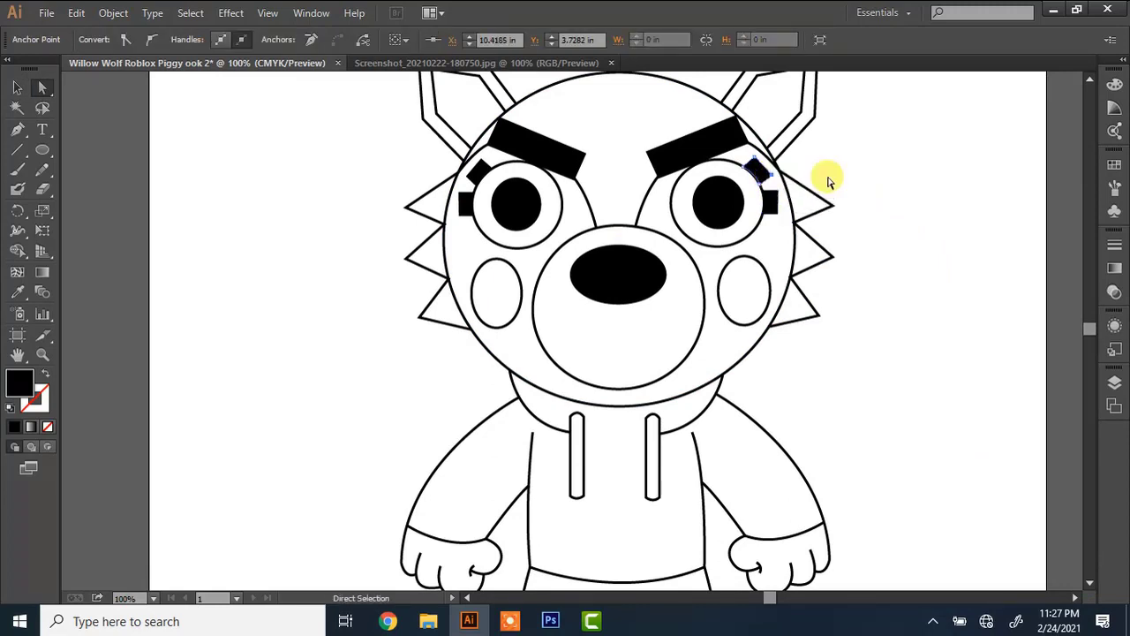
{"action": "left_click", "coordinate": [882, 181]}
{"action": "left_click", "coordinate": [779, 196]}
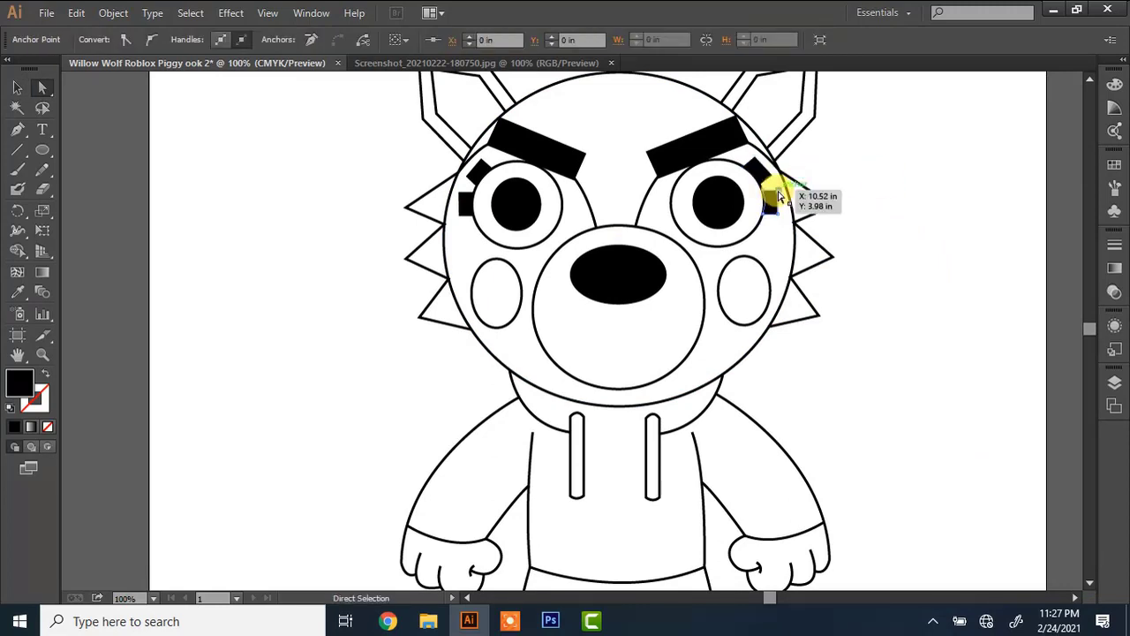
{"action": "left_click", "coordinate": [839, 180]}
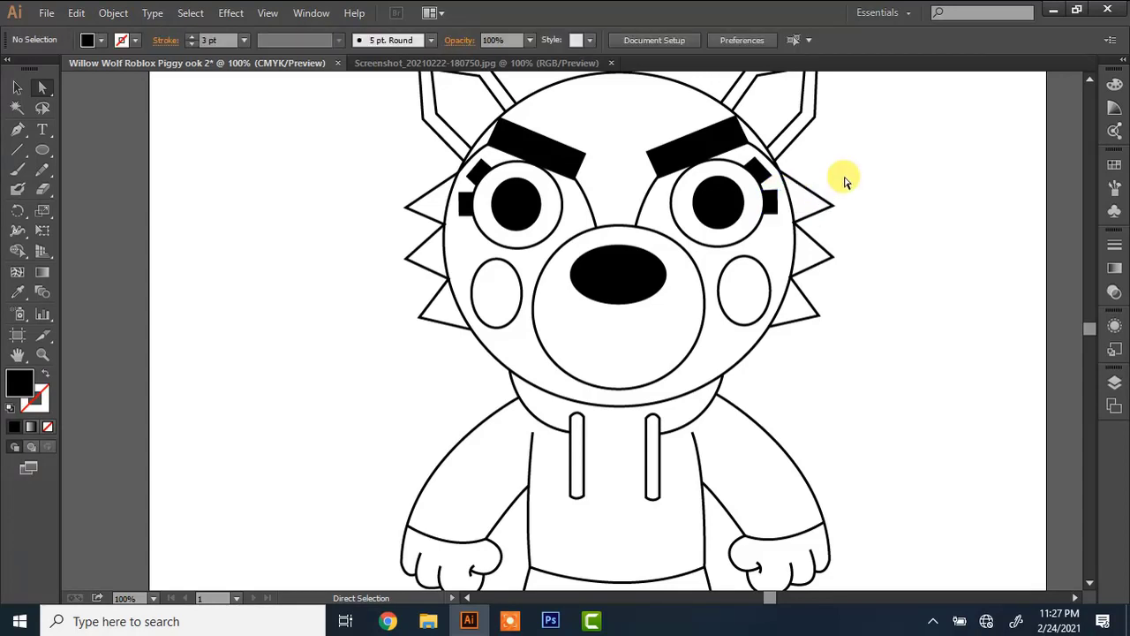
{"action": "left_click", "coordinate": [768, 196]}
{"action": "left_click_drag", "start_coordinate": [767, 197], "coordinate": [769, 189]}
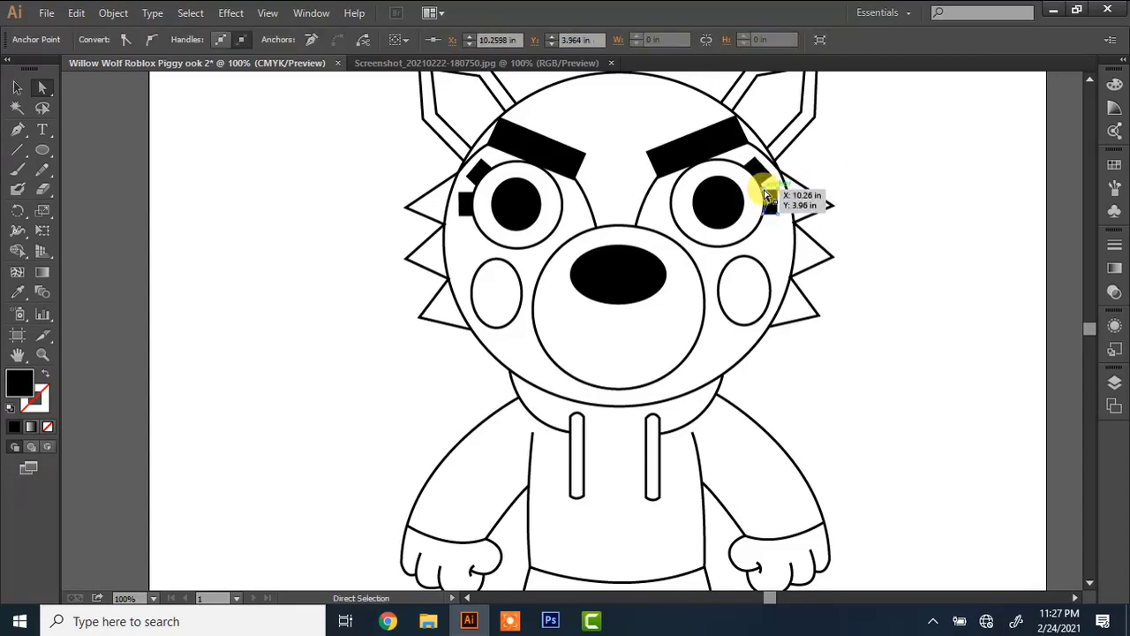
{"action": "left_click", "coordinate": [983, 131]}
Try to reshape the outer finger curve on the right hand by pulling its direction handle outward.
{"action": "key", "text": "ctrl+plus"}
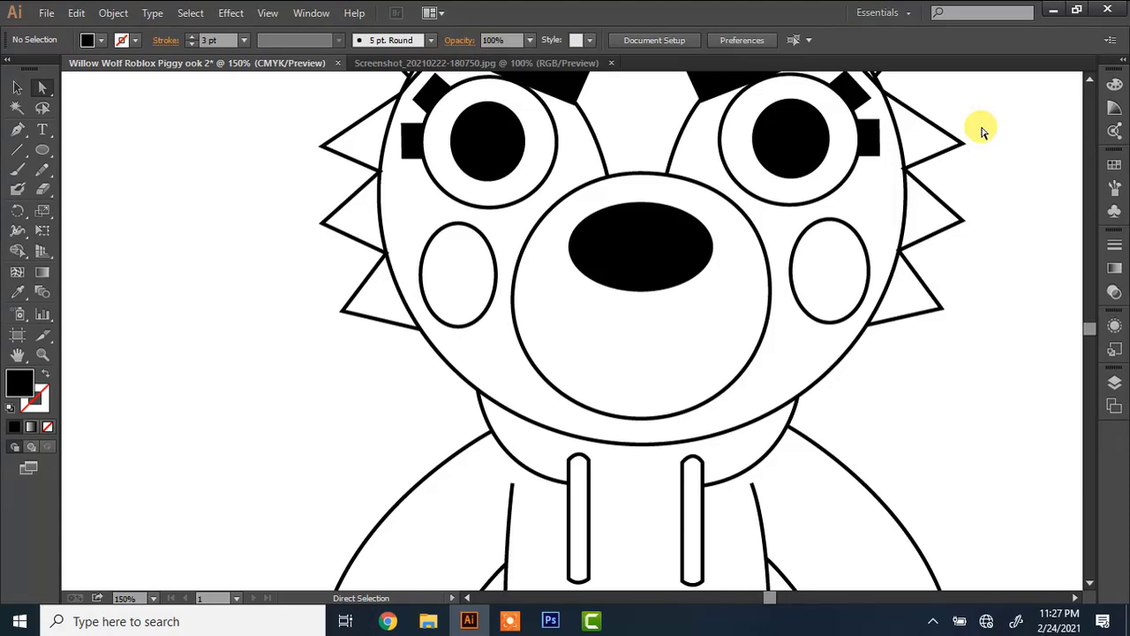
{"action": "left_click", "coordinate": [1089, 585]}
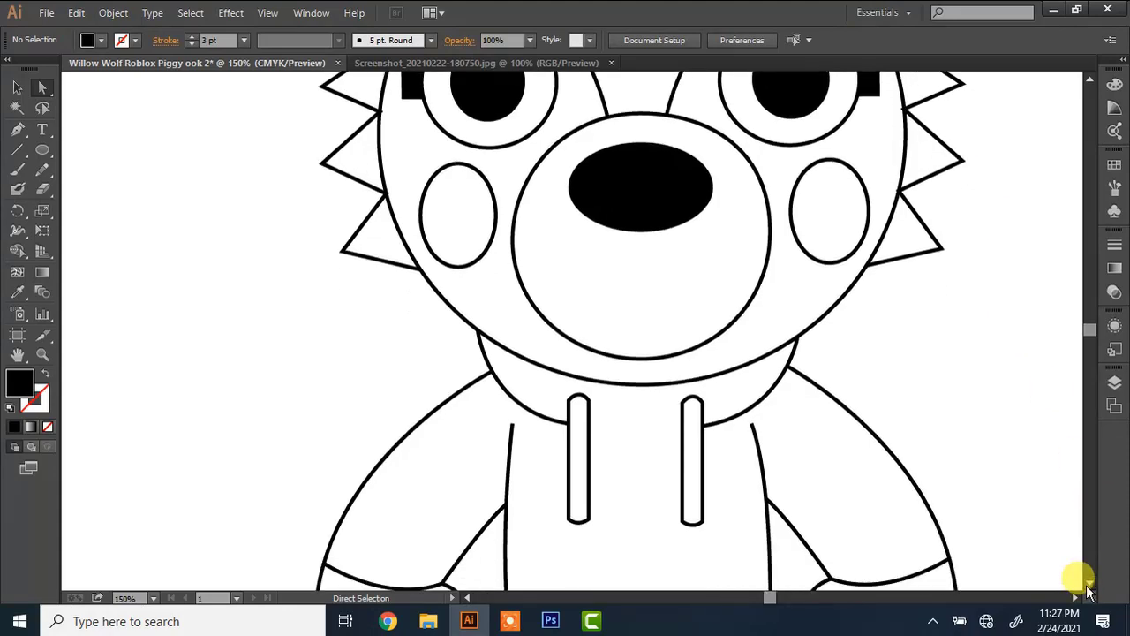
{"action": "left_click", "coordinate": [1088, 586]}
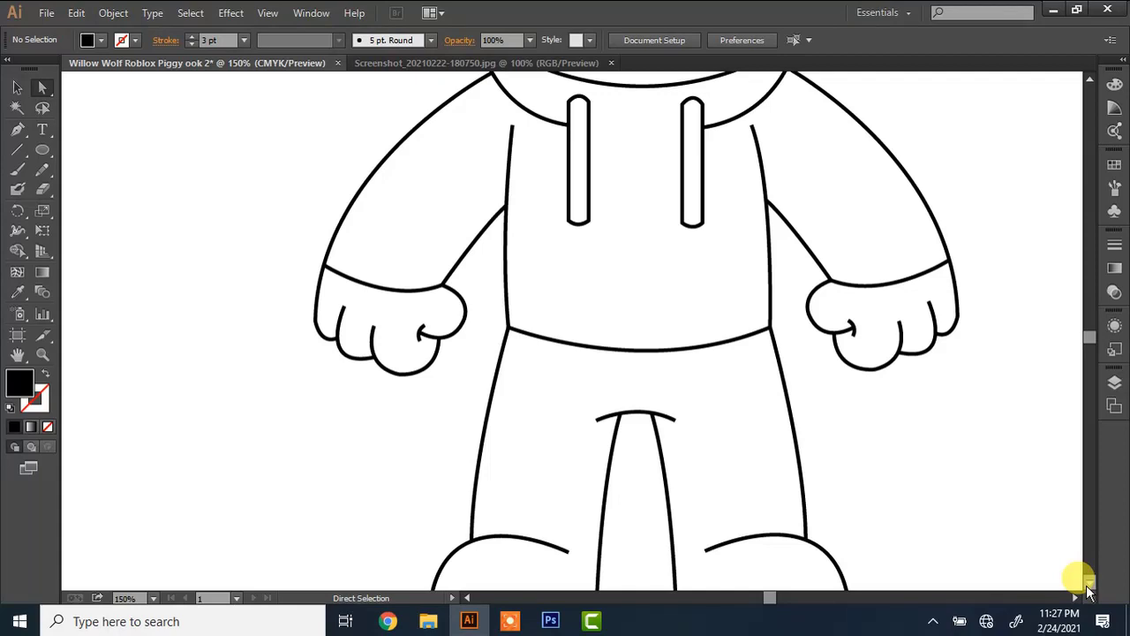
{"action": "left_click", "coordinate": [941, 357]}
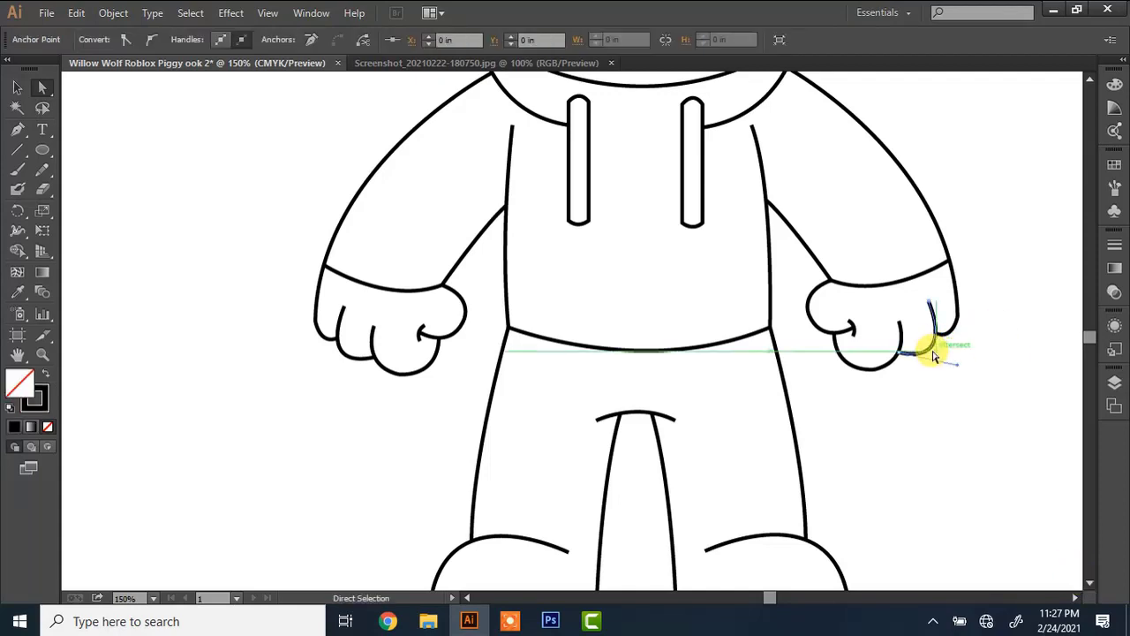
{"action": "left_click_drag", "start_coordinate": [954, 373], "coordinate": [976, 368]}
{"action": "key", "text": "ctrl+z"}
{"action": "key", "text": "ctrl+shift+z"}
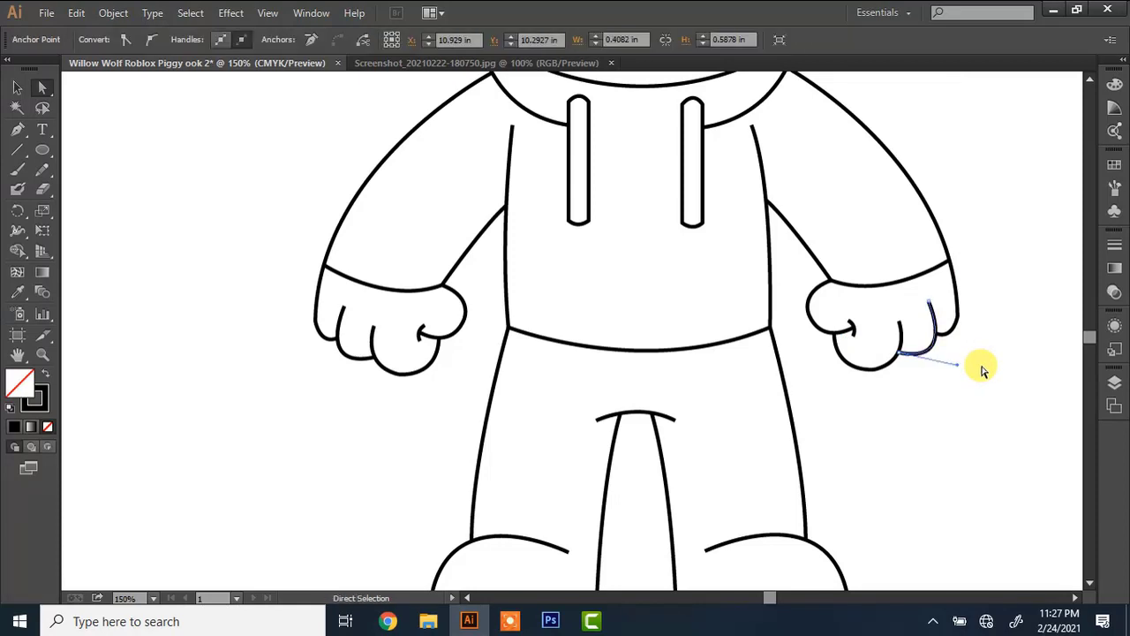
Undo the last finger curve change, and shift the outer edge anchor of the right hand slightly outward.
{"action": "key", "text": "ctrl+z"}
{"action": "key", "text": "ctrl+0"}
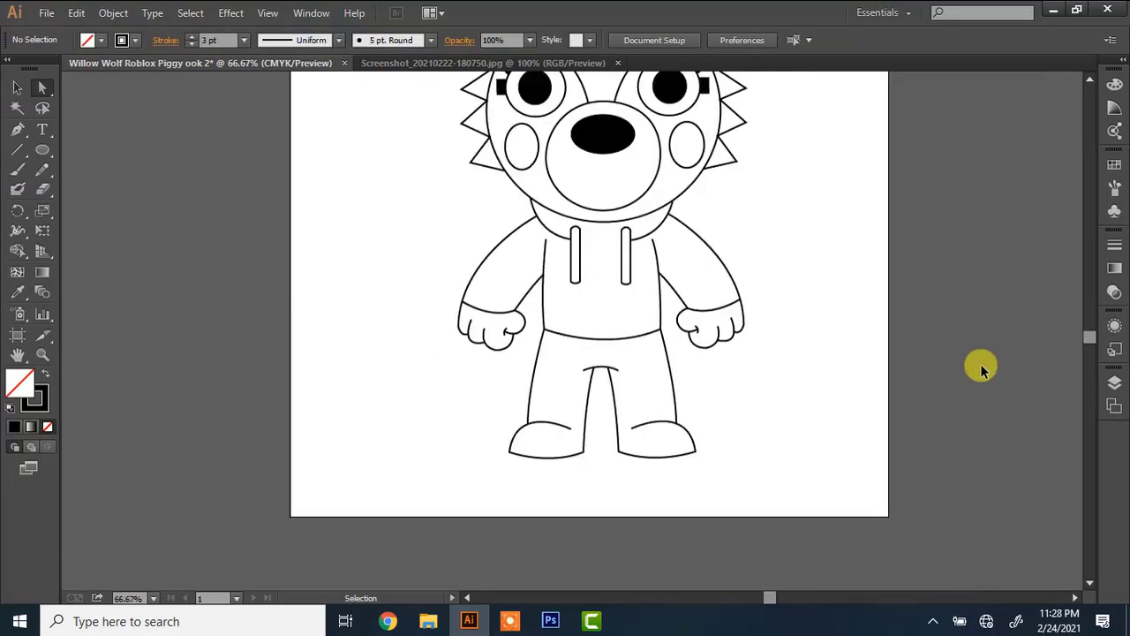
{"action": "key", "text": "ctrl+1"}
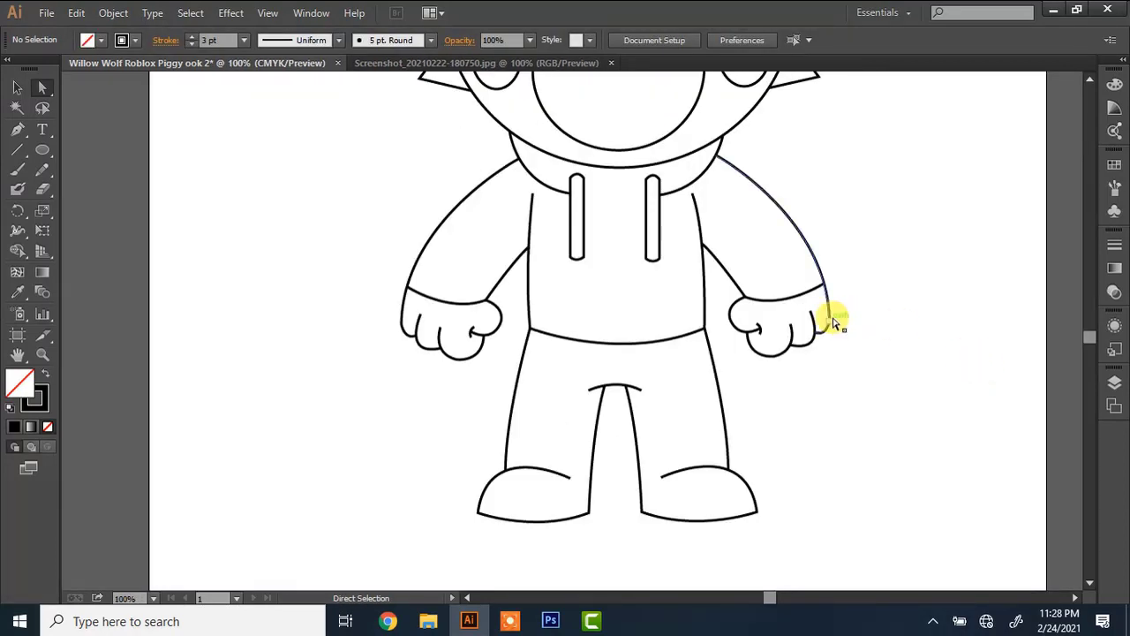
{"action": "left_click", "coordinate": [833, 322]}
{"action": "left_click", "coordinate": [919, 321]}
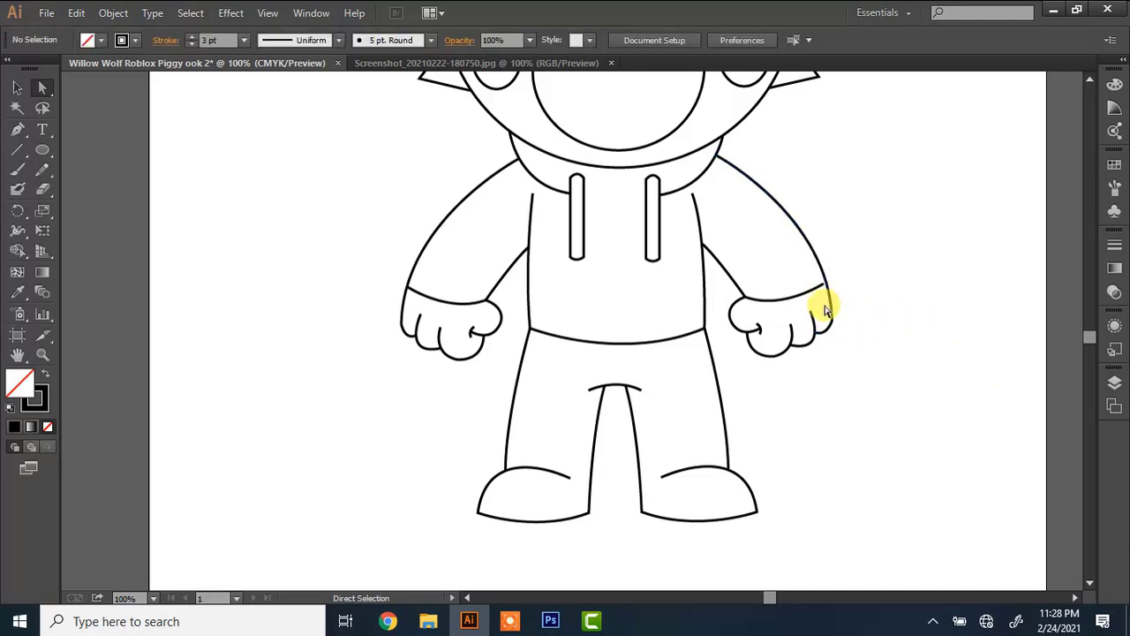
Move the outer end of the right sleeve's cuff line slightly up so it meets the arm outline.
{"action": "left_click", "coordinate": [823, 289]}
{"action": "left_click_drag", "start_coordinate": [822, 288], "coordinate": [823, 285]}
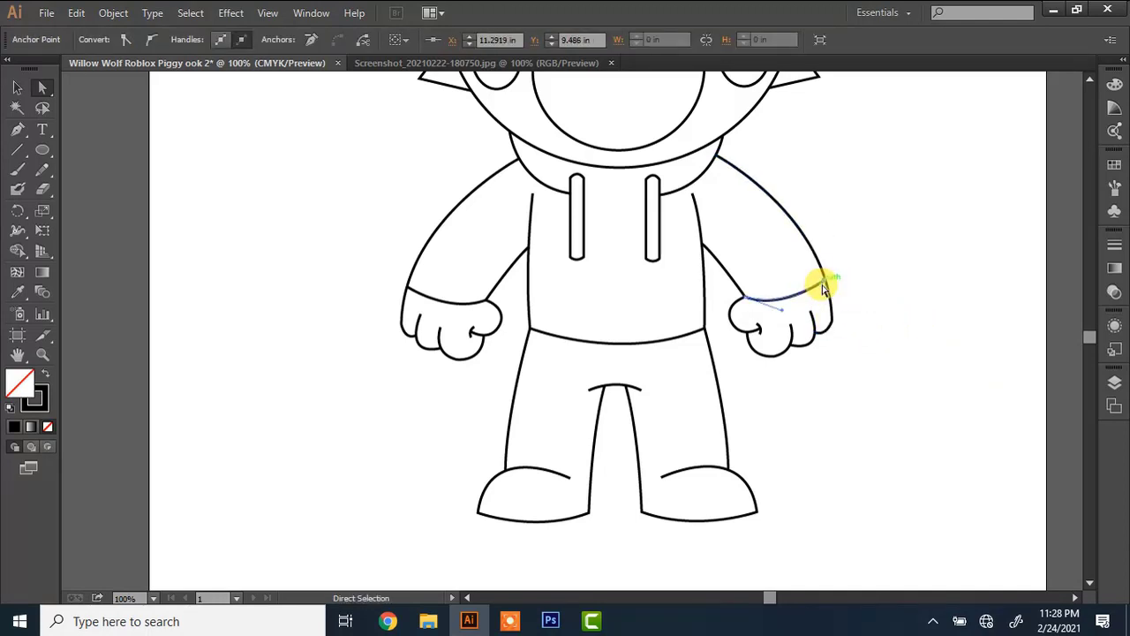
{"action": "left_click", "coordinate": [957, 247]}
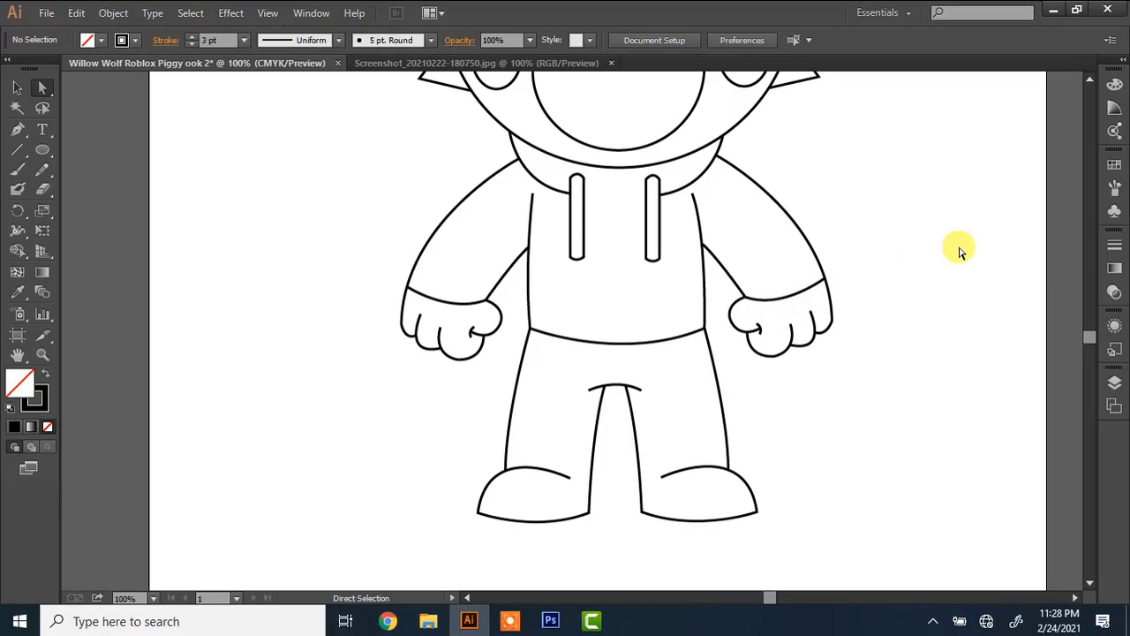
Refine the curves of the outer two fingers on the right hand by adjusting their anchors and handles.
{"action": "left_click", "coordinate": [831, 332]}
{"action": "key", "text": "ctrl+plus"}
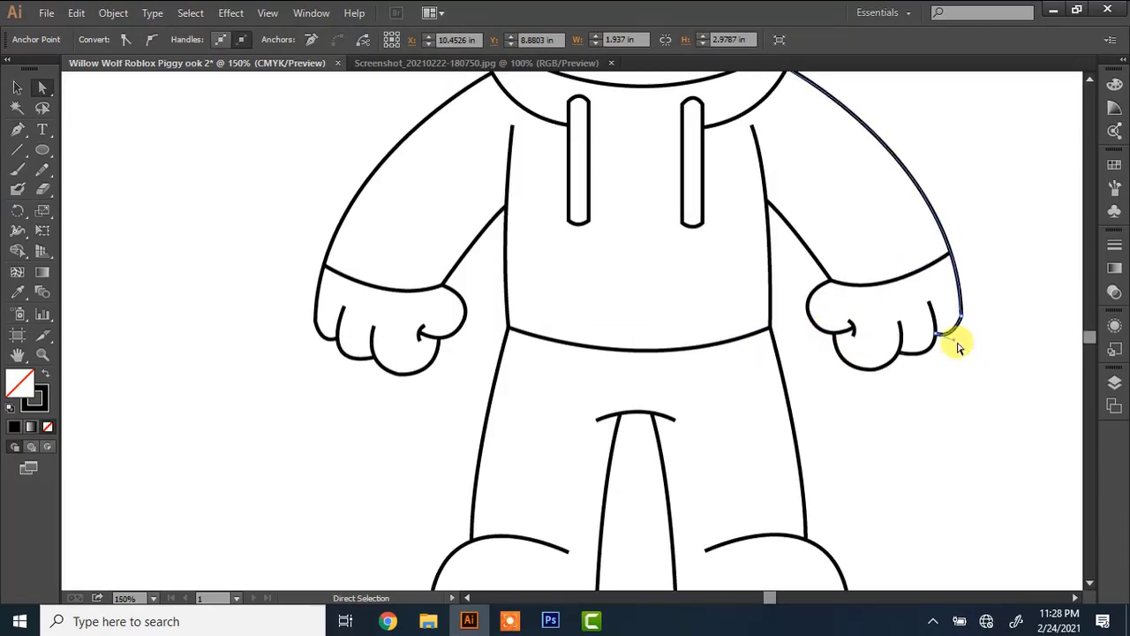
{"action": "left_click", "coordinate": [971, 328]}
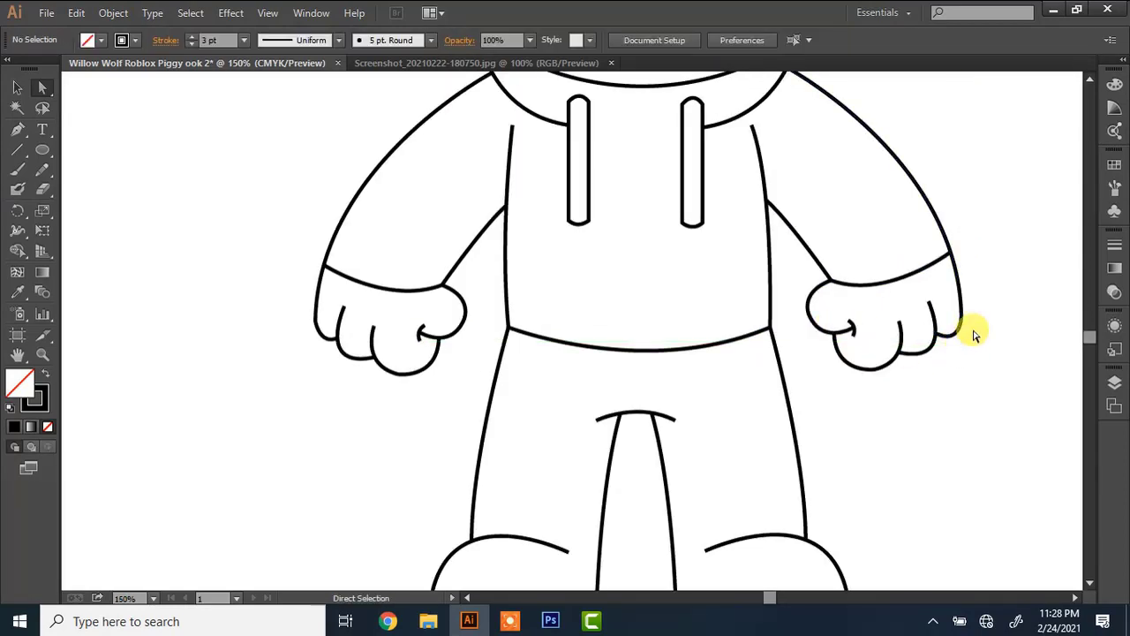
{"action": "left_click", "coordinate": [975, 335]}
{"action": "left_click_drag", "start_coordinate": [975, 336], "coordinate": [903, 362]}
{"action": "left_click", "coordinate": [1033, 302]}
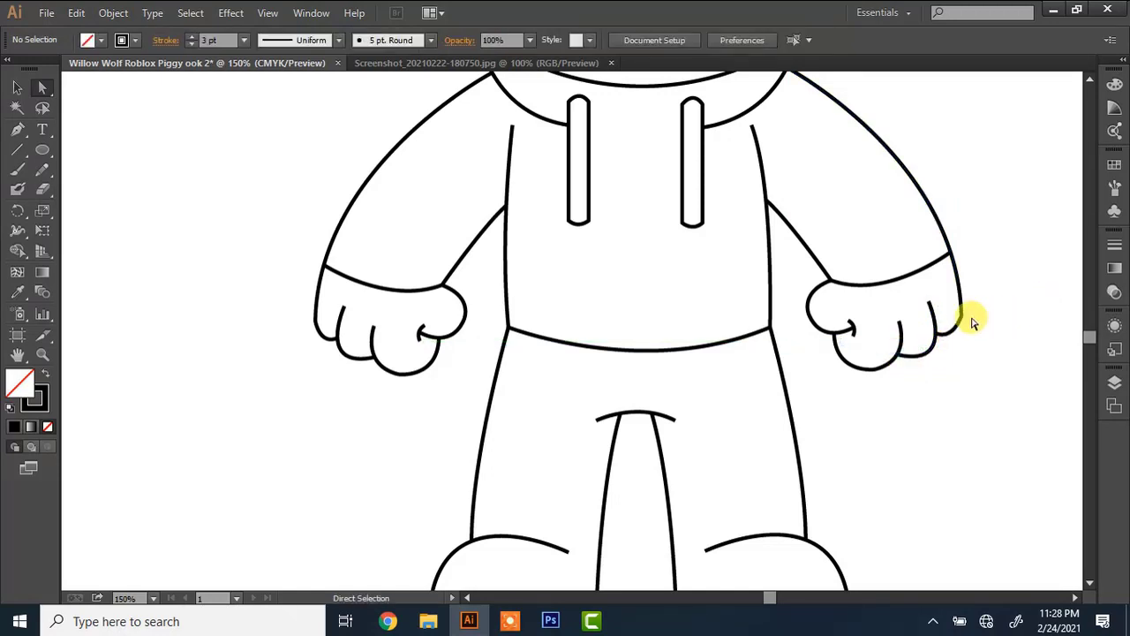
Nudge the outermost anchor of the right hand's outline slightly upward.
{"action": "left_click", "coordinate": [963, 321]}
{"action": "left_click_drag", "start_coordinate": [964, 320], "coordinate": [965, 319]}
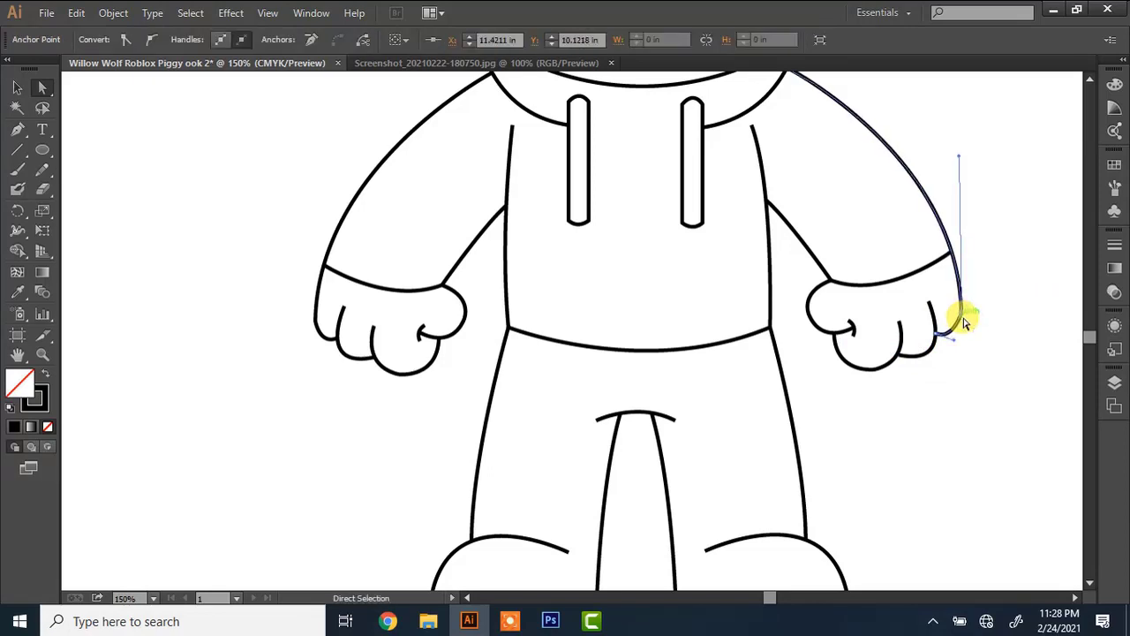
{"action": "left_click", "coordinate": [1020, 300]}
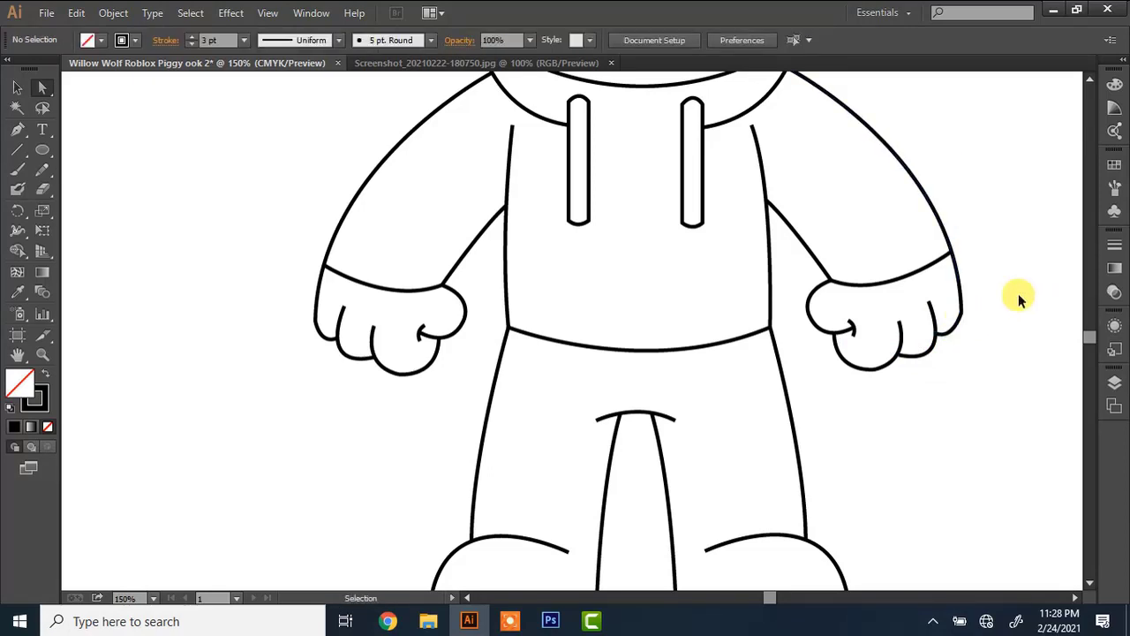
{"action": "key", "text": "ctrl+minus"}
{"action": "key", "text": "ctrl+minus"}
{"action": "key", "text": "ctrl+minus"}
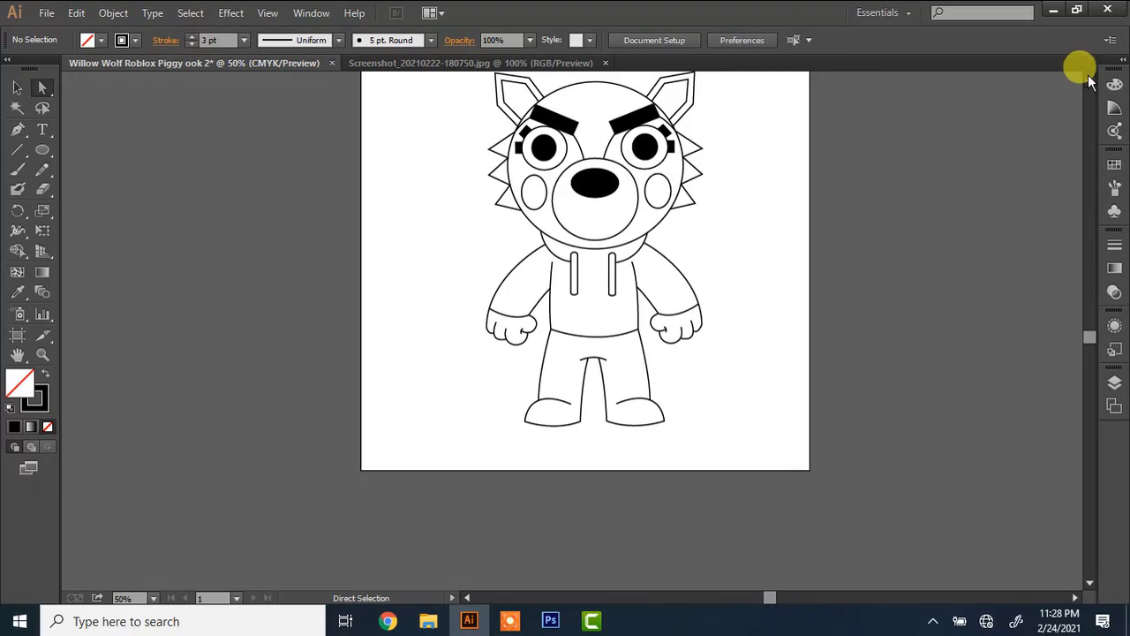
{"action": "scroll", "coordinate": [1089, 81], "scroll_direction": "up", "scroll_amount": 2}
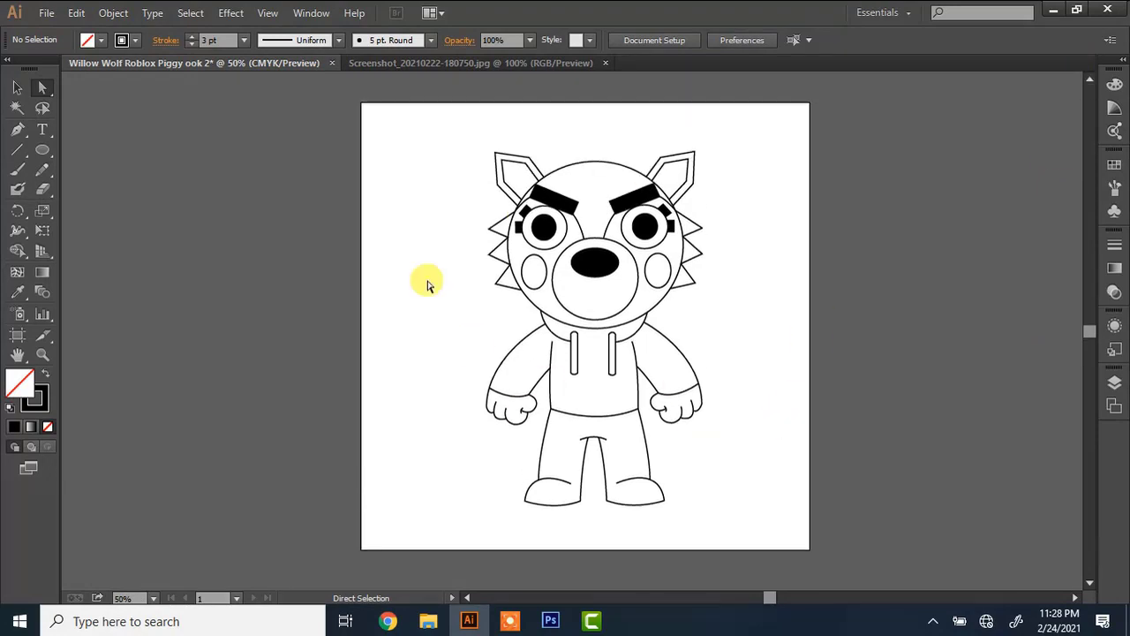
{"action": "left_click", "coordinate": [511, 620]}
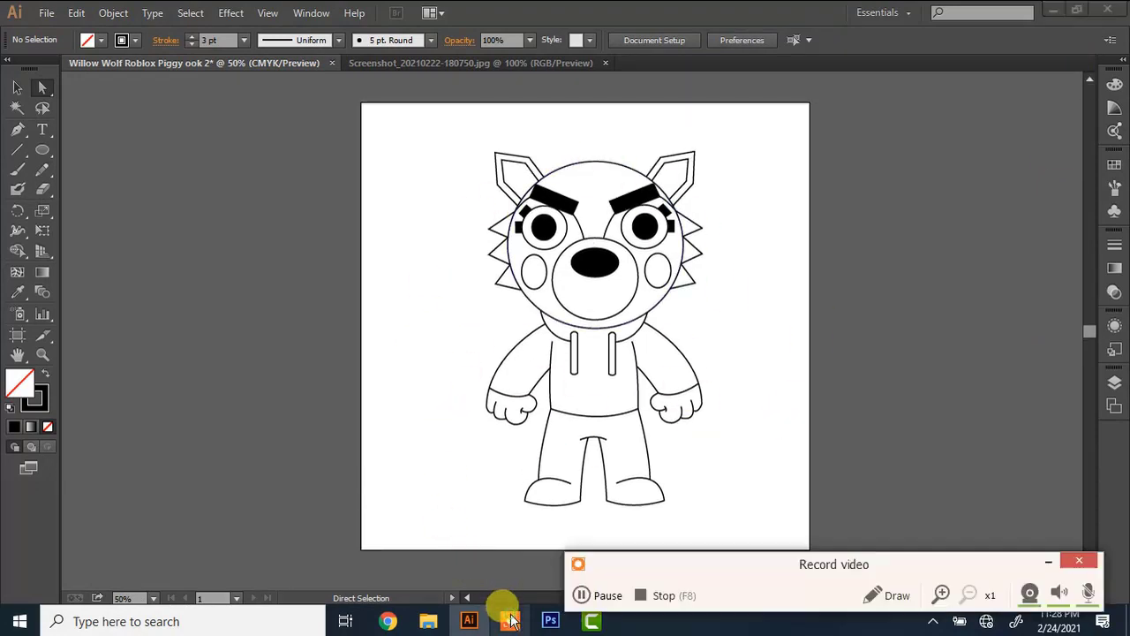
{"action": "left_click", "coordinate": [590, 595]}
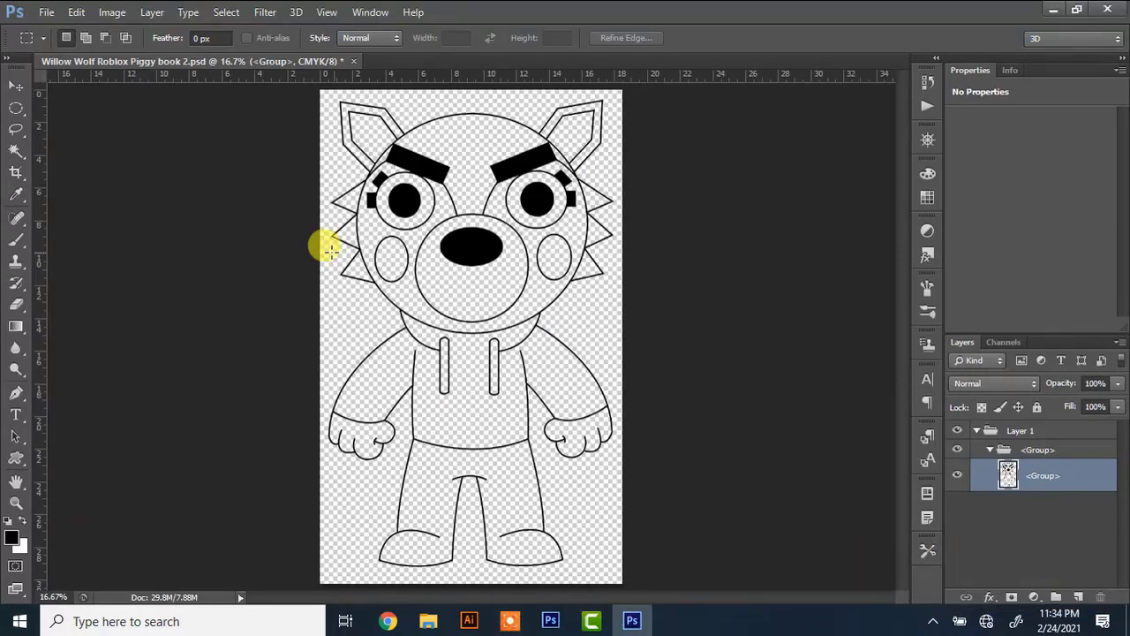
In Photoshop, select the forehead area with the Magic Wand, fill it with blue-gray #818292, and deselect it.
{"action": "key", "text": "v"}
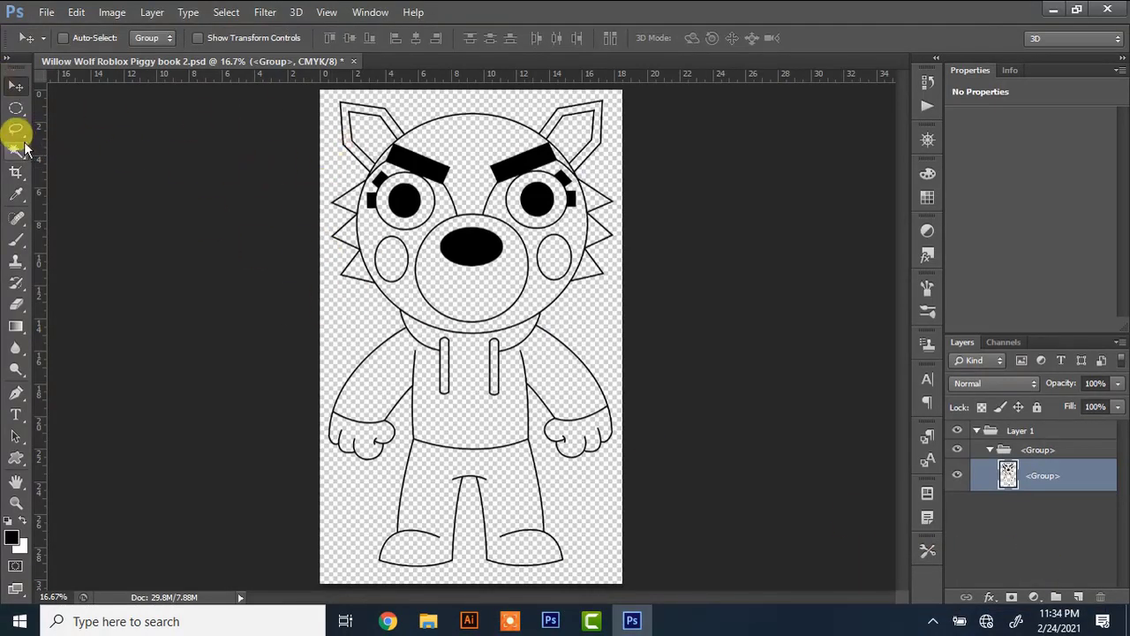
{"action": "left_click", "coordinate": [24, 149]}
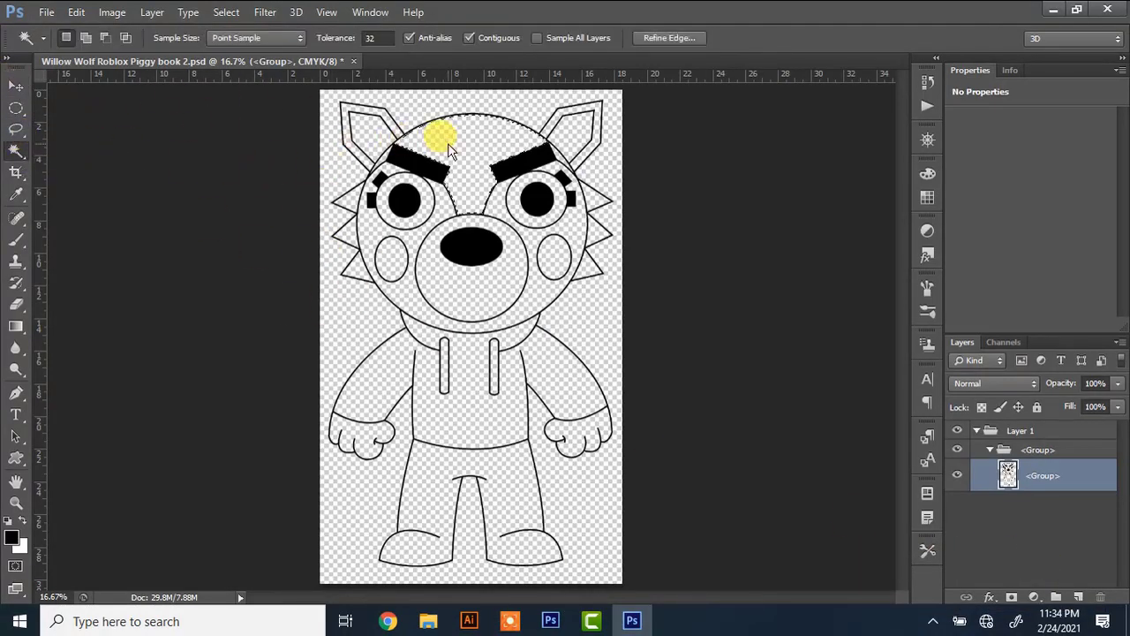
{"action": "left_click", "coordinate": [10, 536]}
{"action": "left_click", "coordinate": [544, 267]}
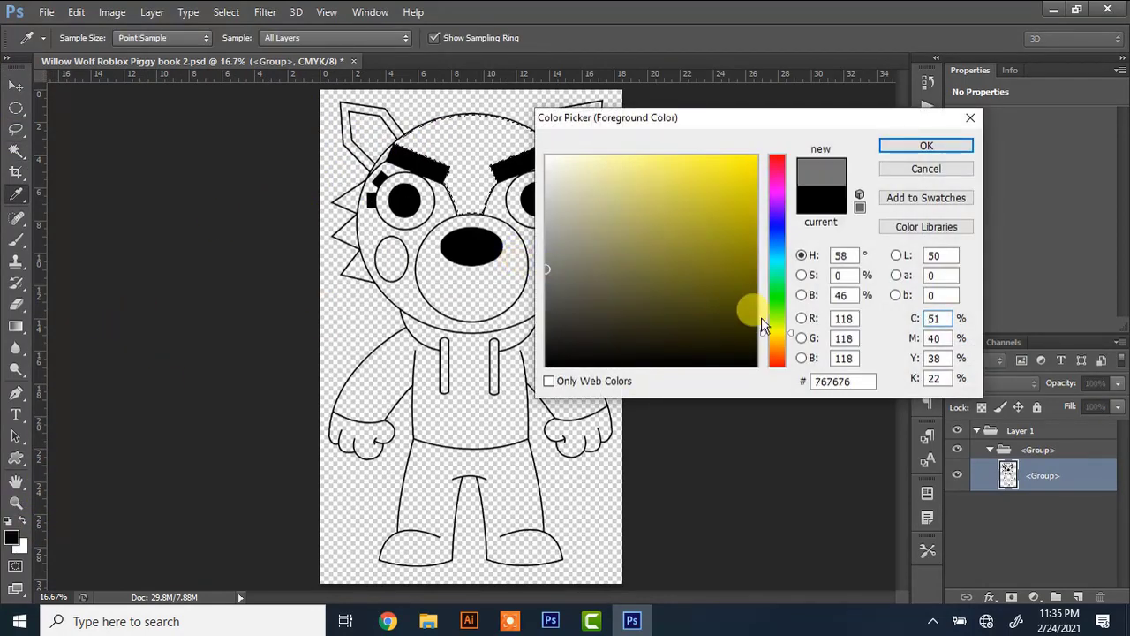
{"action": "left_click_drag", "start_coordinate": [781, 333], "coordinate": [779, 229]}
{"action": "left_click_drag", "start_coordinate": [633, 245], "coordinate": [562, 250]}
{"action": "left_click", "coordinate": [901, 143]}
{"action": "key", "text": "w"}
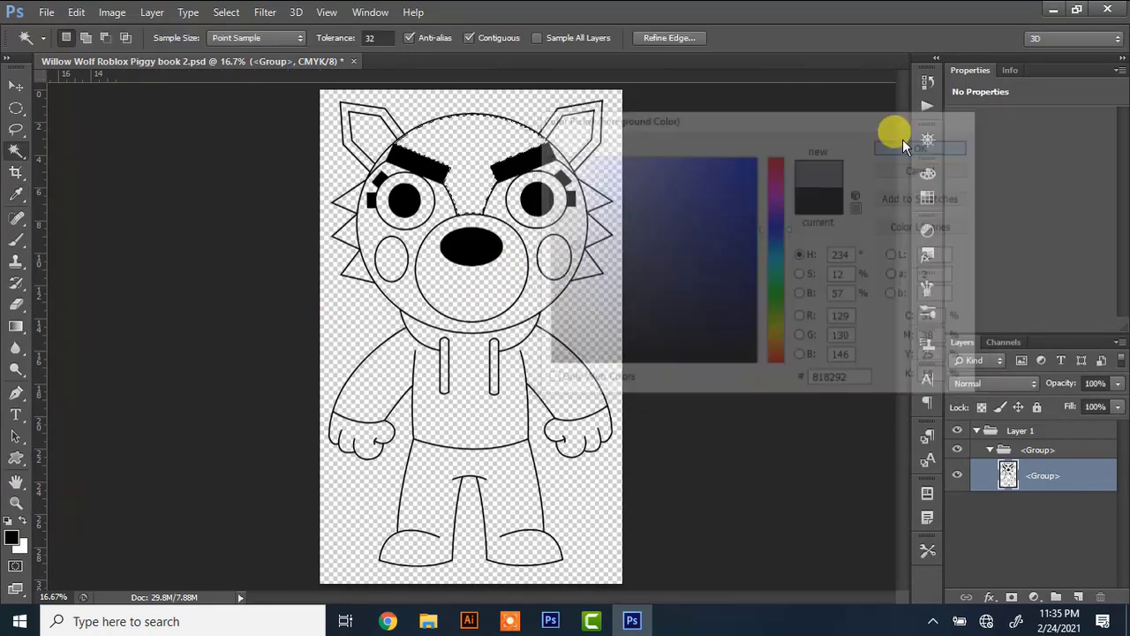
{"action": "key", "text": "alt+BackSpace"}
{"action": "key", "text": "ctrl+d"}
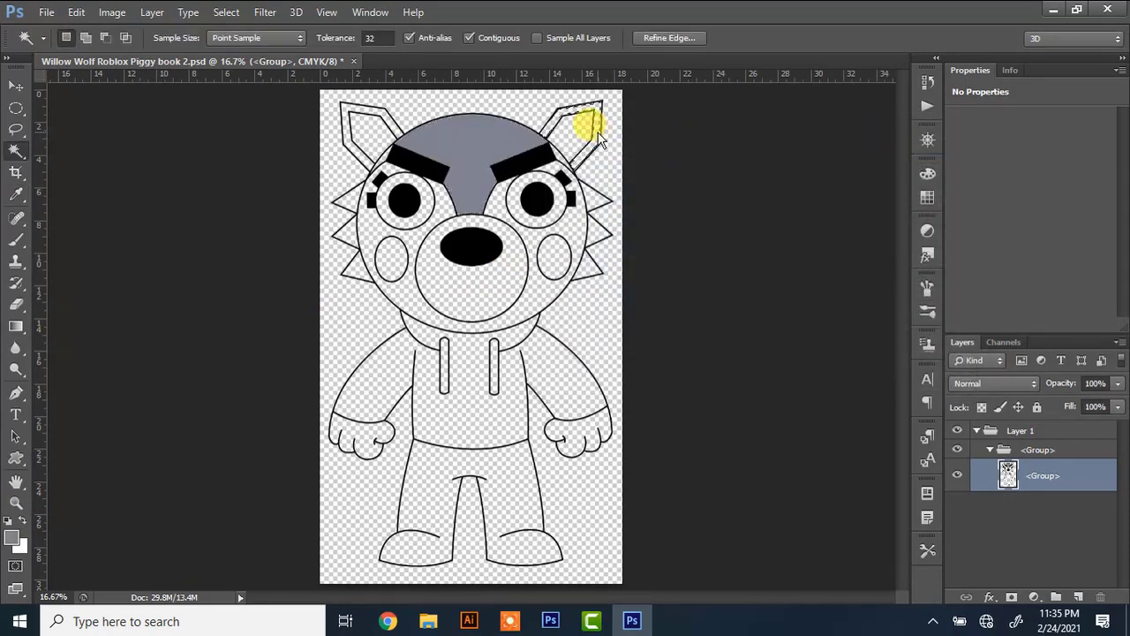
Fill the outer ear bands, the fur spikes beside the head and both hands with the same blue-gray.
{"action": "left_click", "coordinate": [597, 130]}
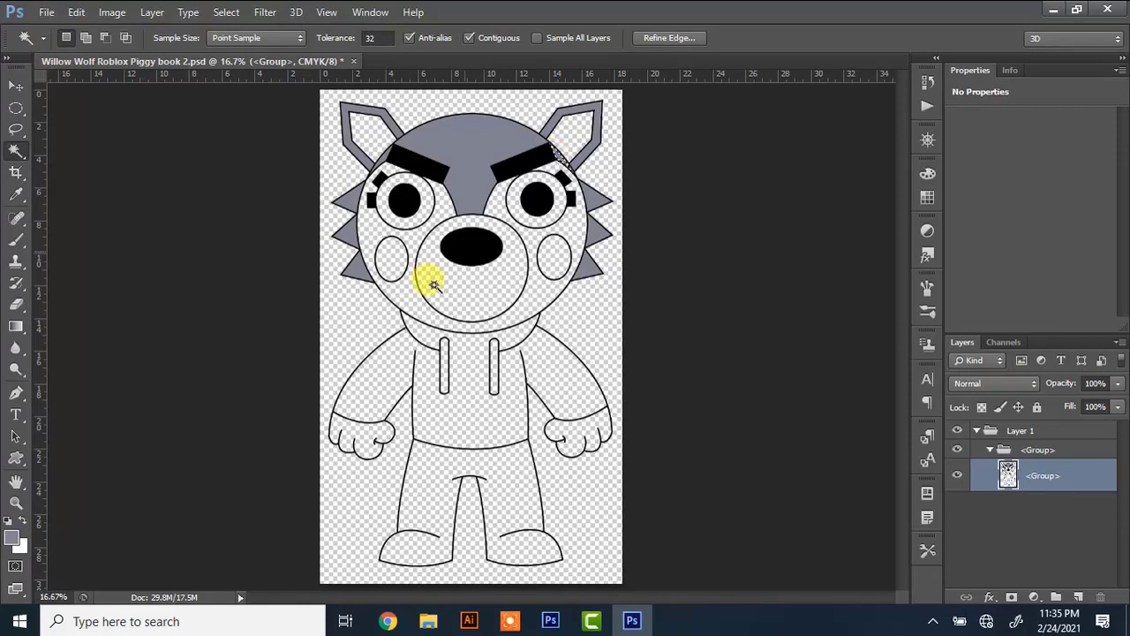
{"action": "key", "text": "alt+BackSpace"}
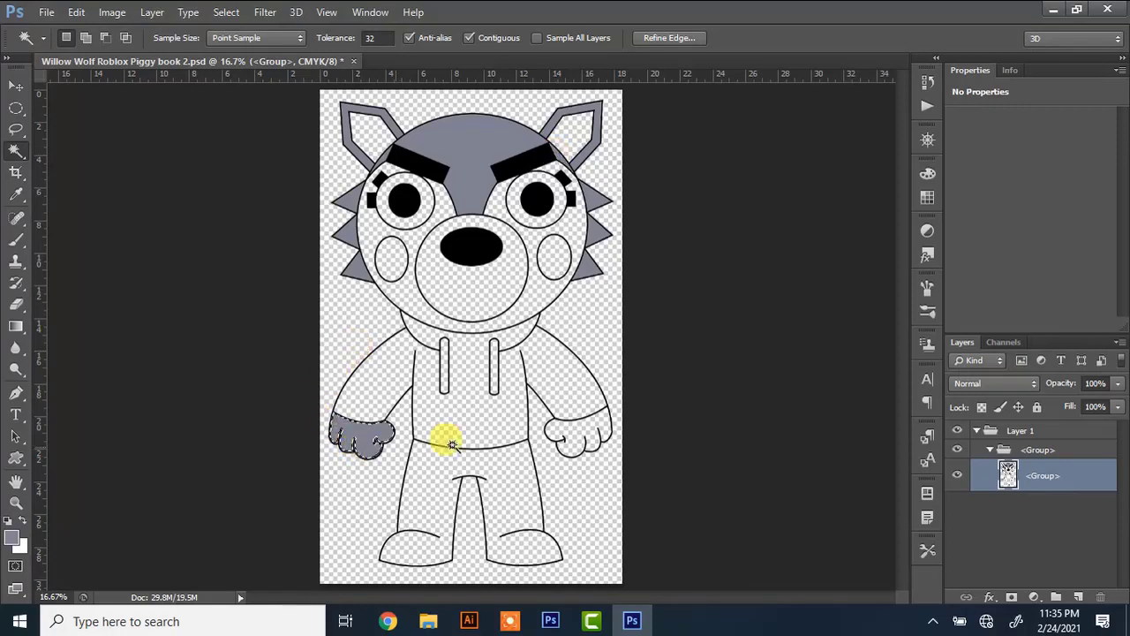
{"action": "left_click", "coordinate": [577, 442]}
{"action": "key", "text": "alt+BackSpace"}
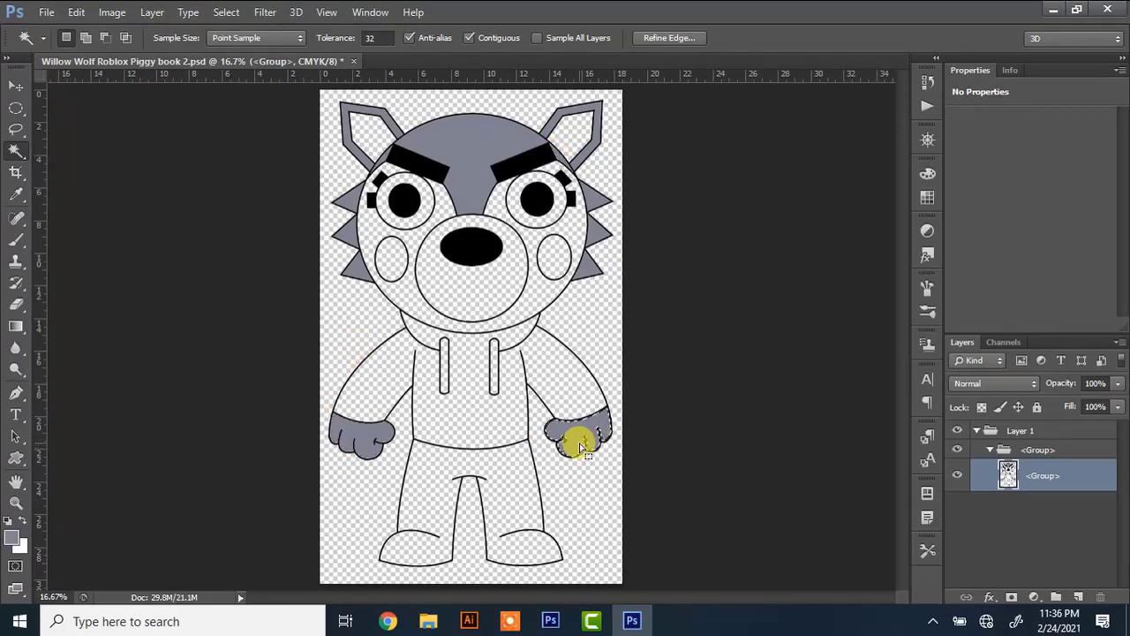
Fill the muzzle and the rest of the face around the eyes with light gray #c4c4c4.
{"action": "left_click", "coordinate": [480, 294]}
{"action": "key", "text": "i"}
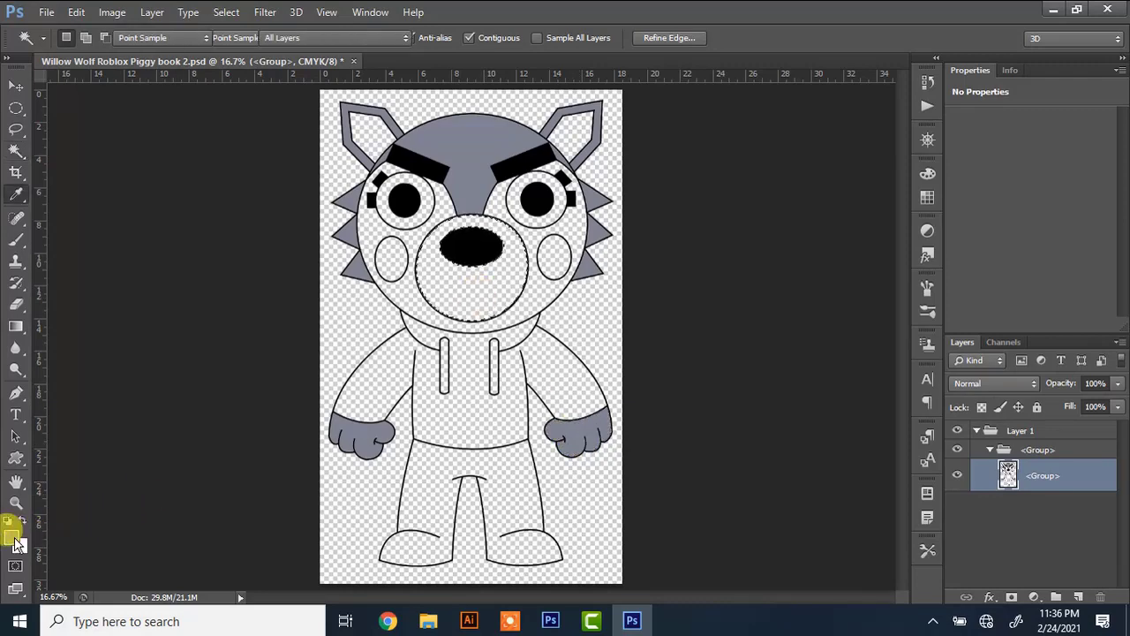
{"action": "left_click", "coordinate": [16, 541]}
{"action": "left_click_drag", "start_coordinate": [554, 256], "coordinate": [536, 196]}
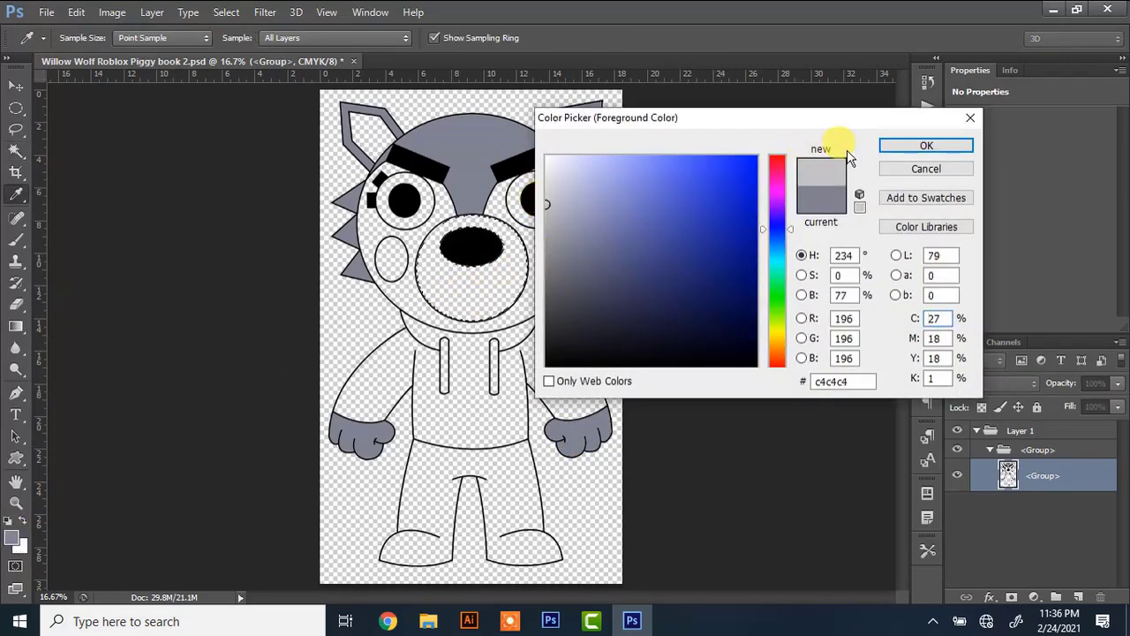
{"action": "left_click", "coordinate": [892, 146]}
{"action": "key", "text": "w"}
{"action": "key", "text": "alt+BackSpace"}
{"action": "left_click", "coordinate": [546, 294]}
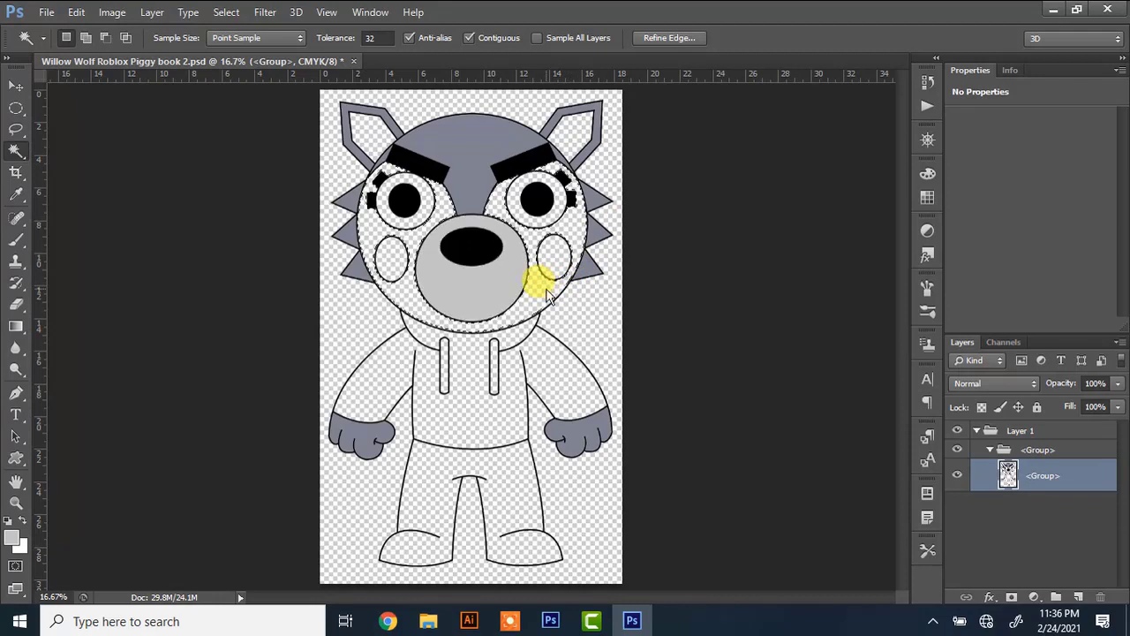
{"action": "key", "text": "alt+BackSpace"}
Fill the area around the pupil in both eyes with white.
{"action": "left_click", "coordinate": [405, 179]}
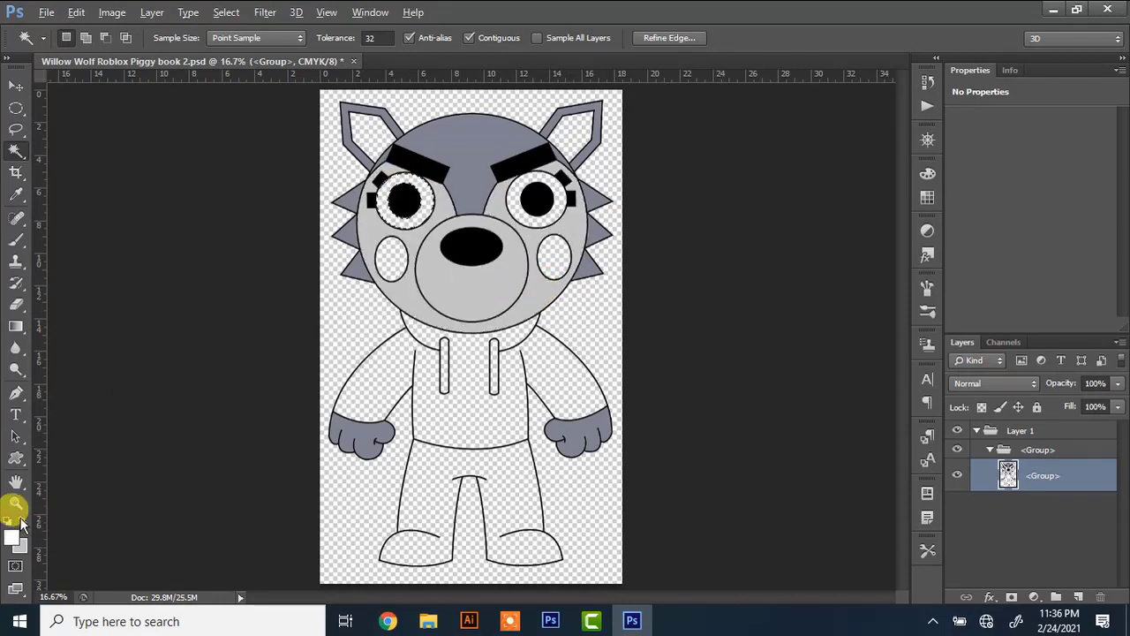
{"action": "key", "text": "alt+BackSpace"}
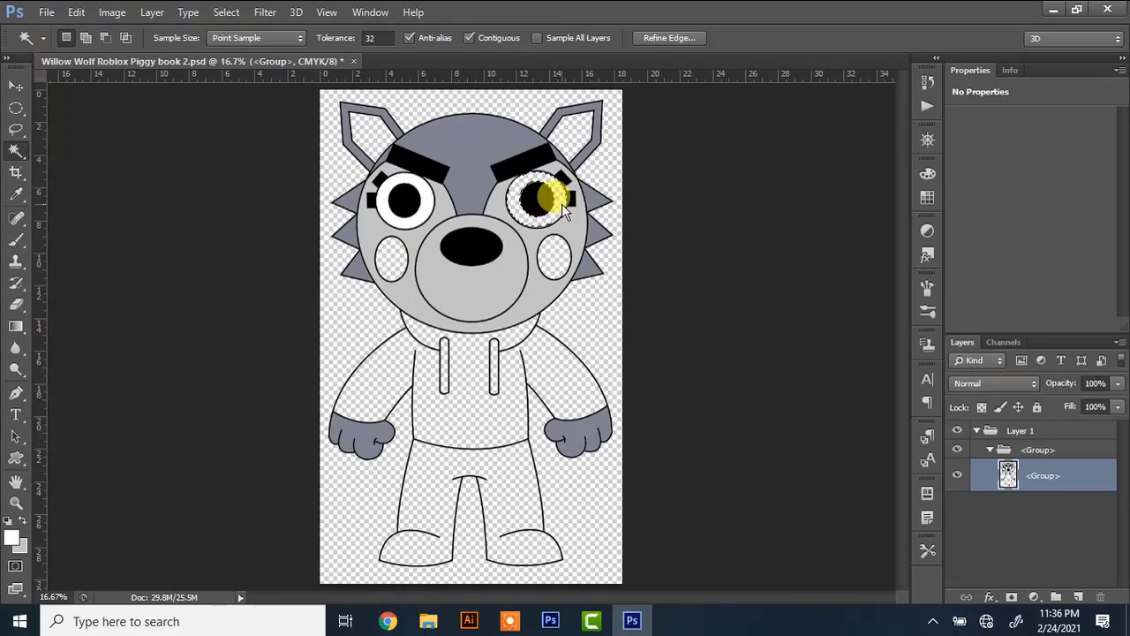
{"action": "key", "text": "alt+BackSpace"}
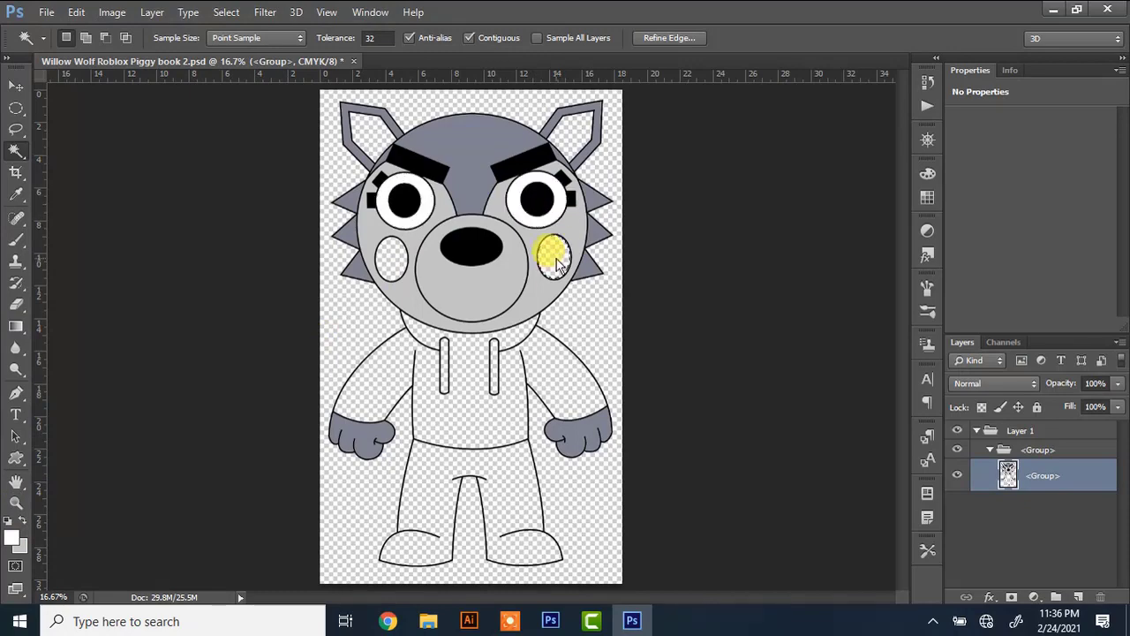
Set the foreground color to red #e20000 and fill both oval cheeks with it.
{"action": "left_click", "coordinate": [18, 546]}
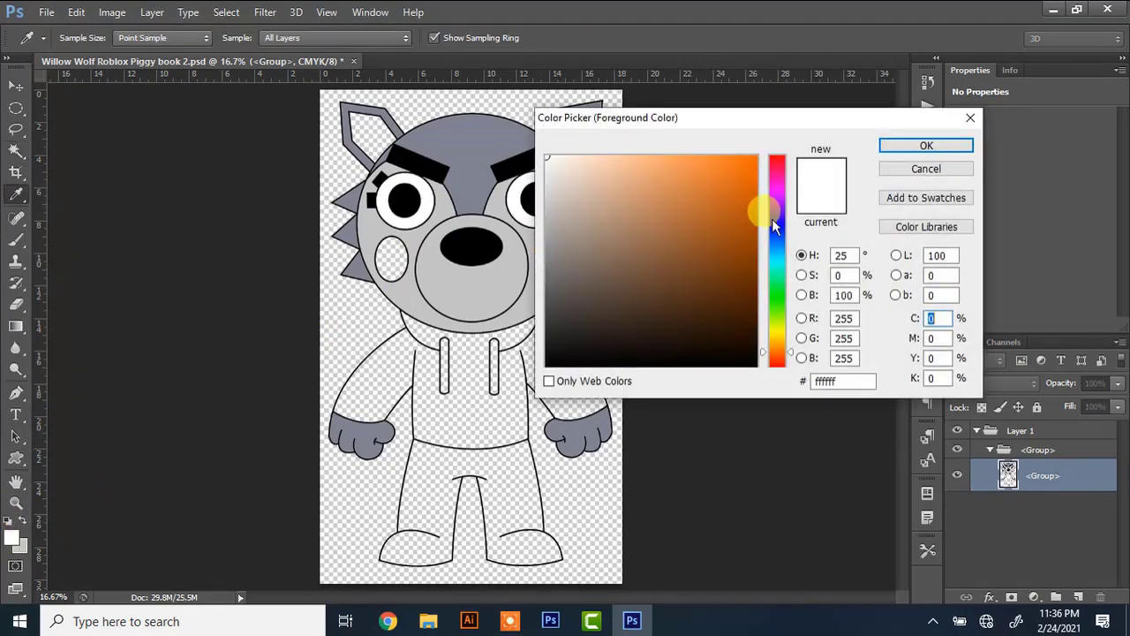
{"action": "left_click_drag", "start_coordinate": [765, 220], "coordinate": [820, 101]}
{"action": "left_click", "coordinate": [759, 164]}
{"action": "left_click_drag", "start_coordinate": [772, 175], "coordinate": [811, 120]}
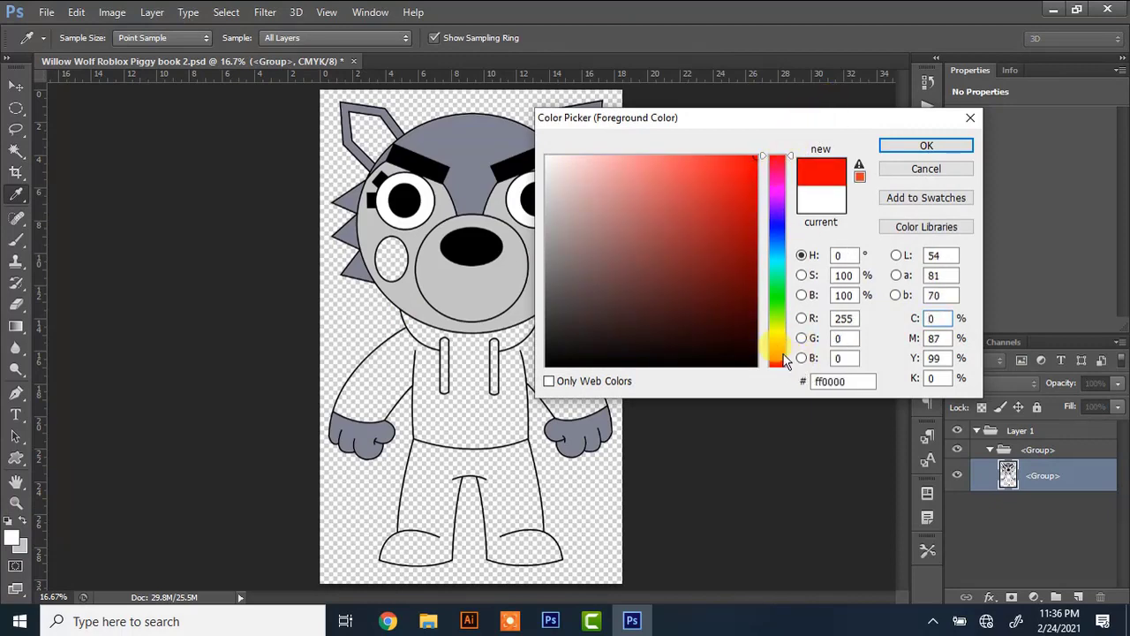
{"action": "left_click_drag", "start_coordinate": [785, 363], "coordinate": [778, 383]}
{"action": "left_click_drag", "start_coordinate": [747, 199], "coordinate": [756, 180]}
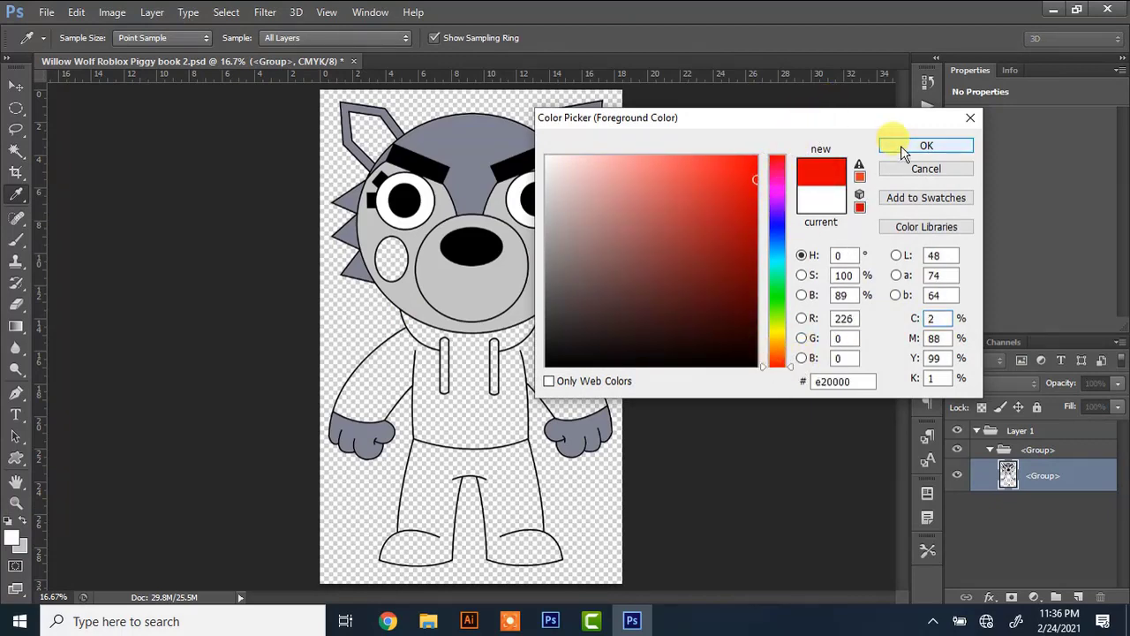
{"action": "left_click", "coordinate": [903, 148]}
{"action": "key", "text": "w"}
{"action": "key", "text": "alt+BackSpace"}
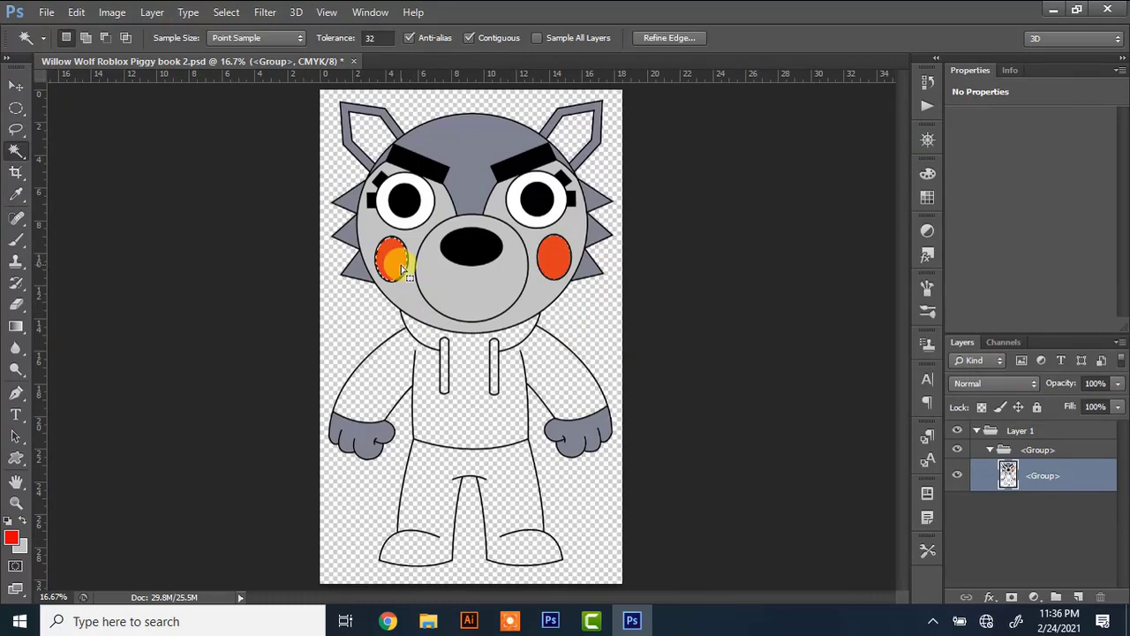
Fill both inner ear shapes with the light gray sampled from the face.
{"action": "left_click", "coordinate": [583, 118]}
{"action": "key", "text": "i"}
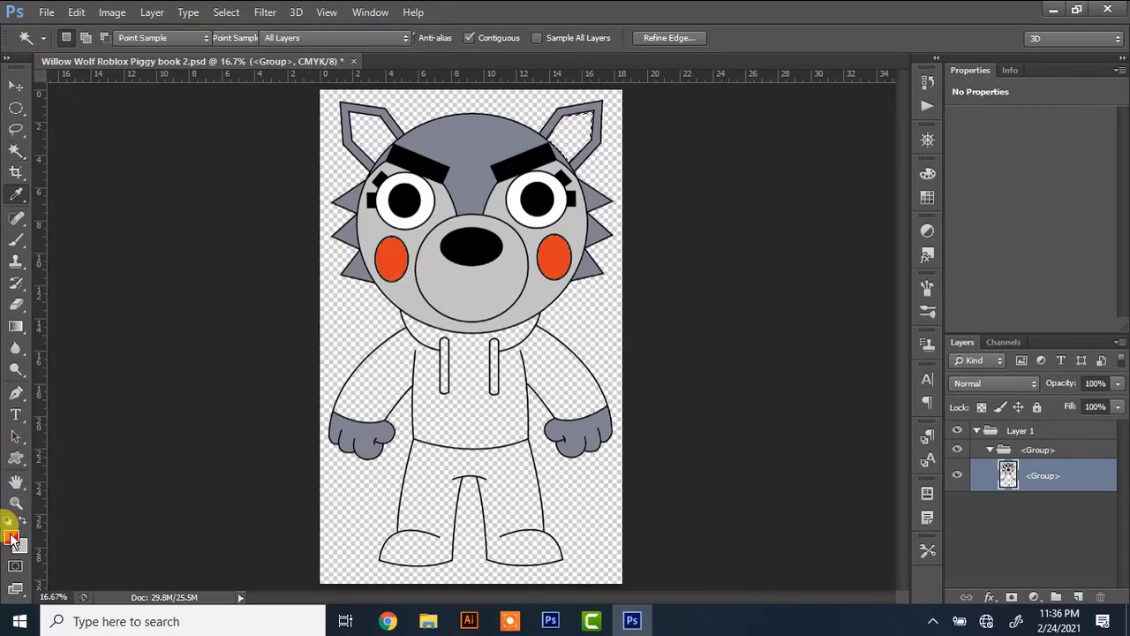
{"action": "left_click", "coordinate": [11, 536]}
{"action": "left_click", "coordinate": [413, 283]}
{"action": "left_click", "coordinate": [899, 145]}
{"action": "key", "text": "w"}
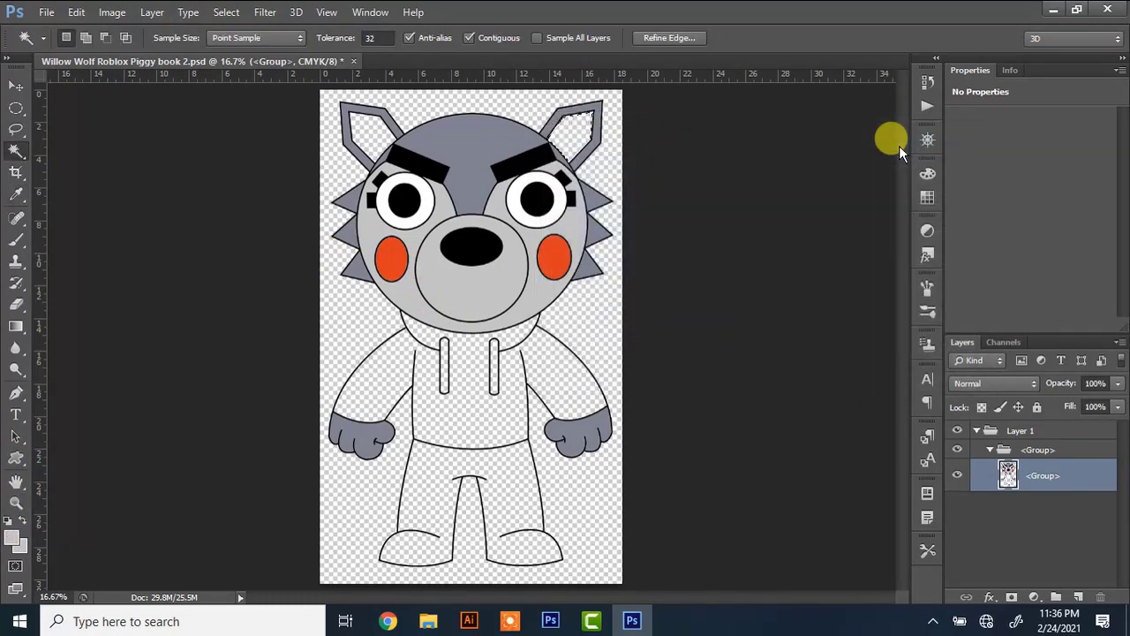
{"action": "left_click", "coordinate": [379, 141]}
{"action": "left_click", "coordinate": [469, 356]}
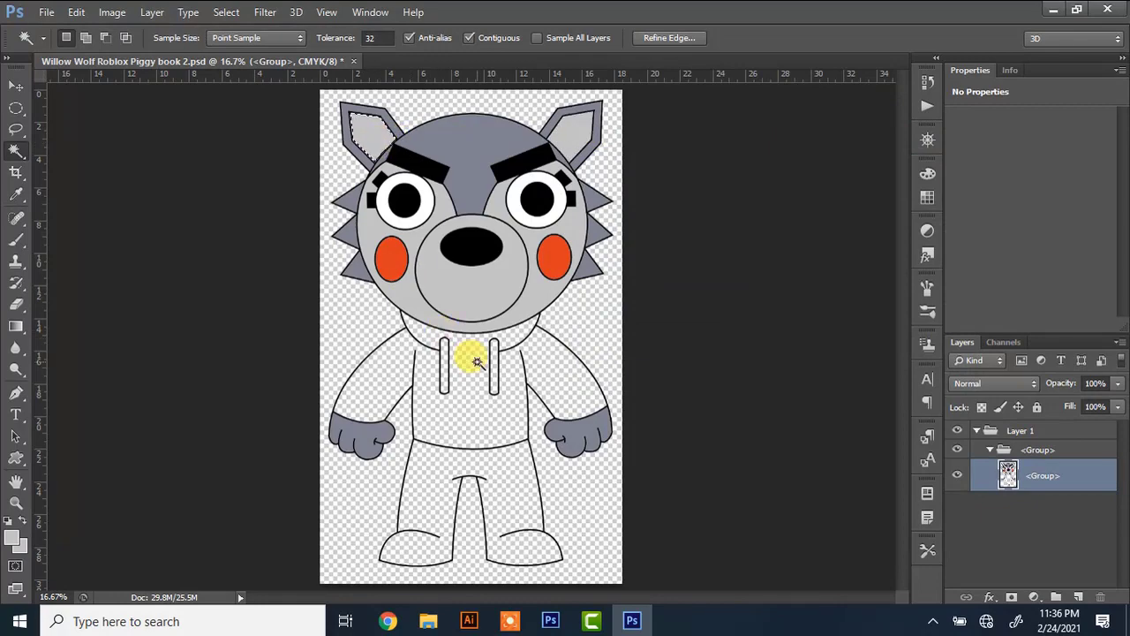
Set the foreground color to dark gray #363636 and fill the hoodie's body, sleeves and collar with it.
{"action": "key", "text": "i"}
{"action": "left_click", "coordinate": [12, 535]}
{"action": "left_click", "coordinate": [568, 313]}
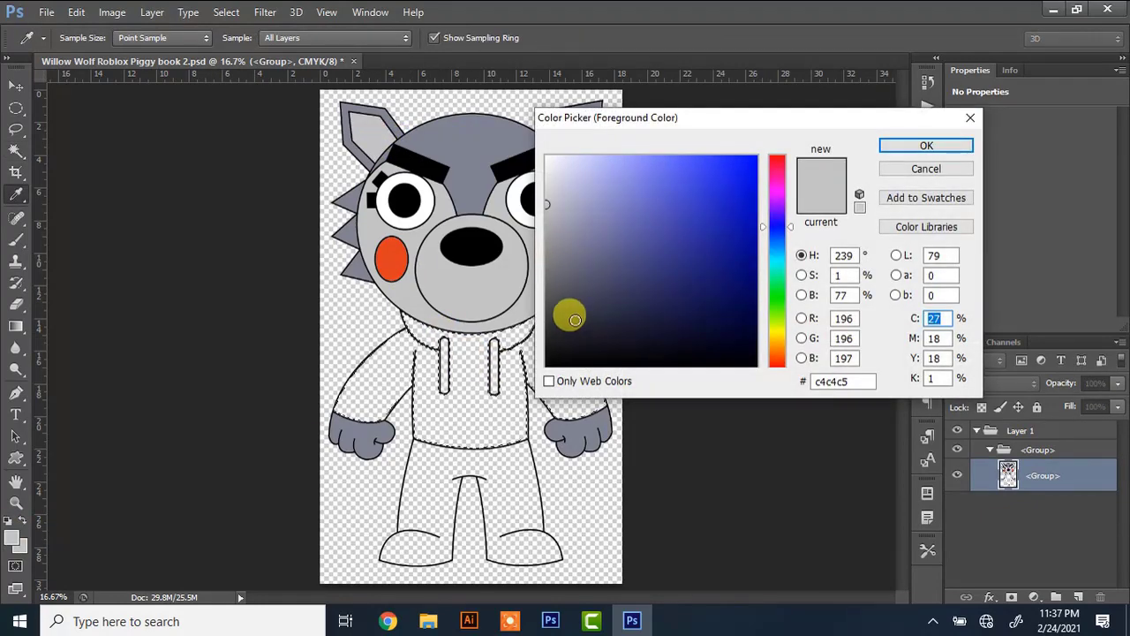
{"action": "left_click", "coordinate": [527, 305]}
{"action": "left_click", "coordinate": [522, 315]}
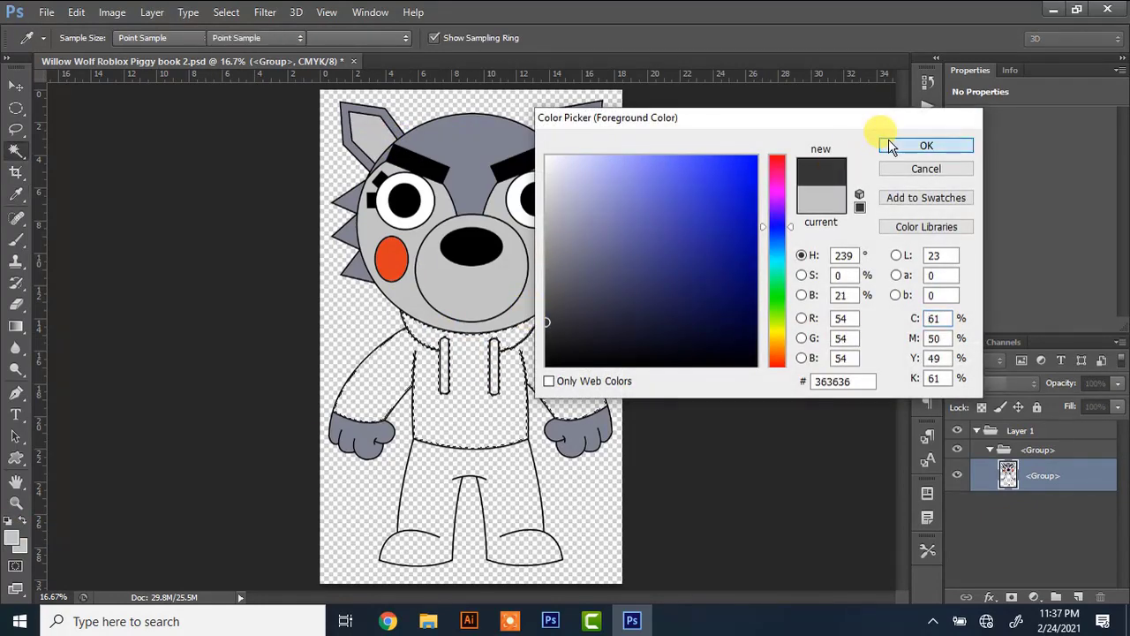
{"action": "left_click", "coordinate": [888, 143]}
{"action": "key", "text": "alt+BackSpace"}
Fill both hoodie drawstrings with the same dark gray as the hoodie.
{"action": "key", "text": "w"}
{"action": "left_click", "coordinate": [494, 349]}
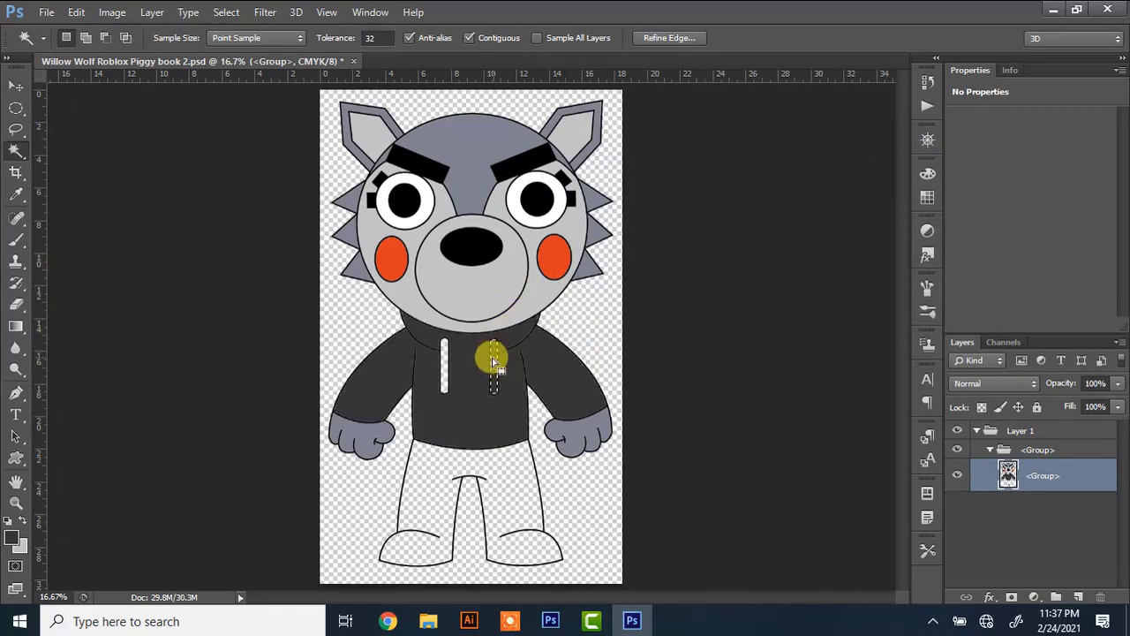
{"action": "left_click", "coordinate": [441, 363], "text": "shift"}
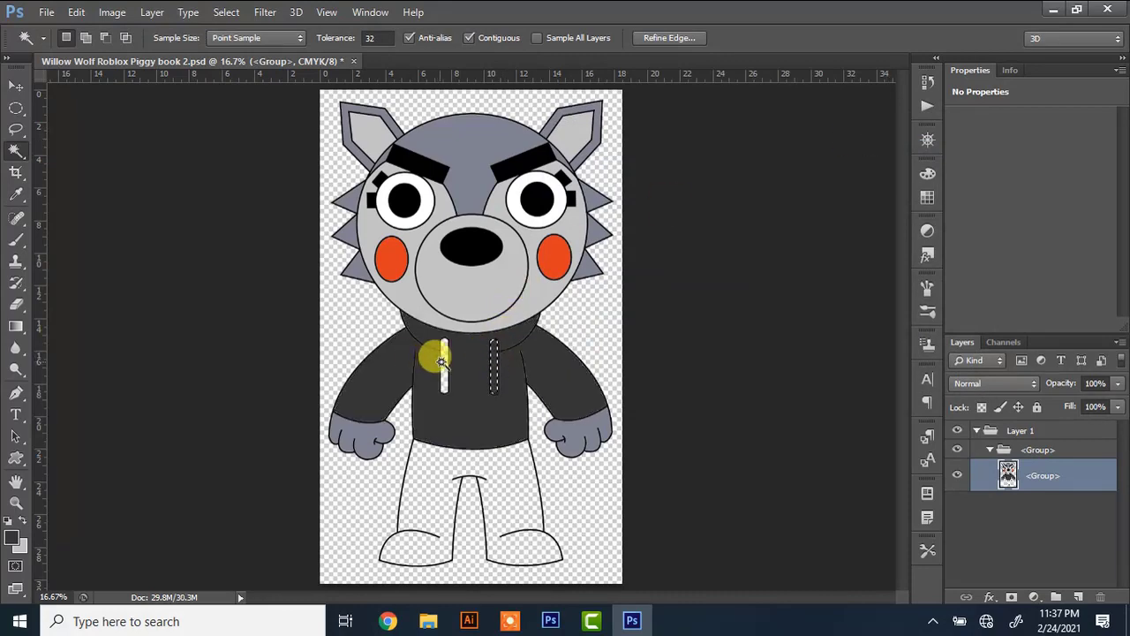
Fill the trousers and shoes with a very dark blue-gray and clear the selection.
{"action": "left_click", "coordinate": [429, 467]}
{"action": "left_click", "coordinate": [12, 536]}
{"action": "left_click", "coordinate": [578, 321]}
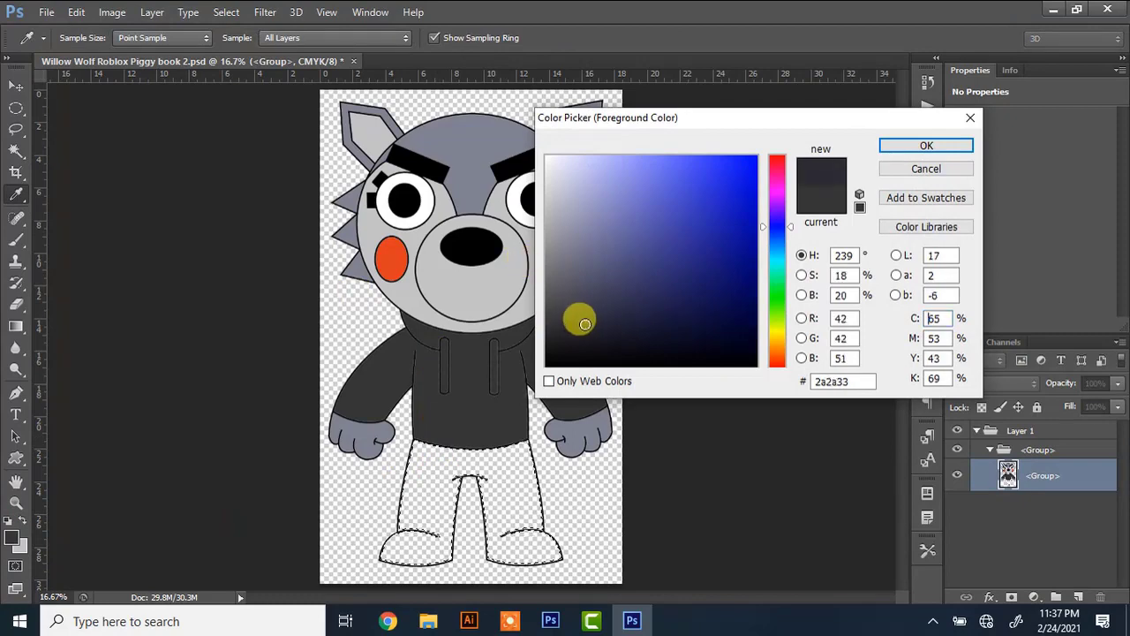
{"action": "left_click", "coordinate": [588, 321]}
{"action": "left_click", "coordinate": [885, 145]}
{"action": "key", "text": "w"}
{"action": "key", "text": "alt+BackSpace"}
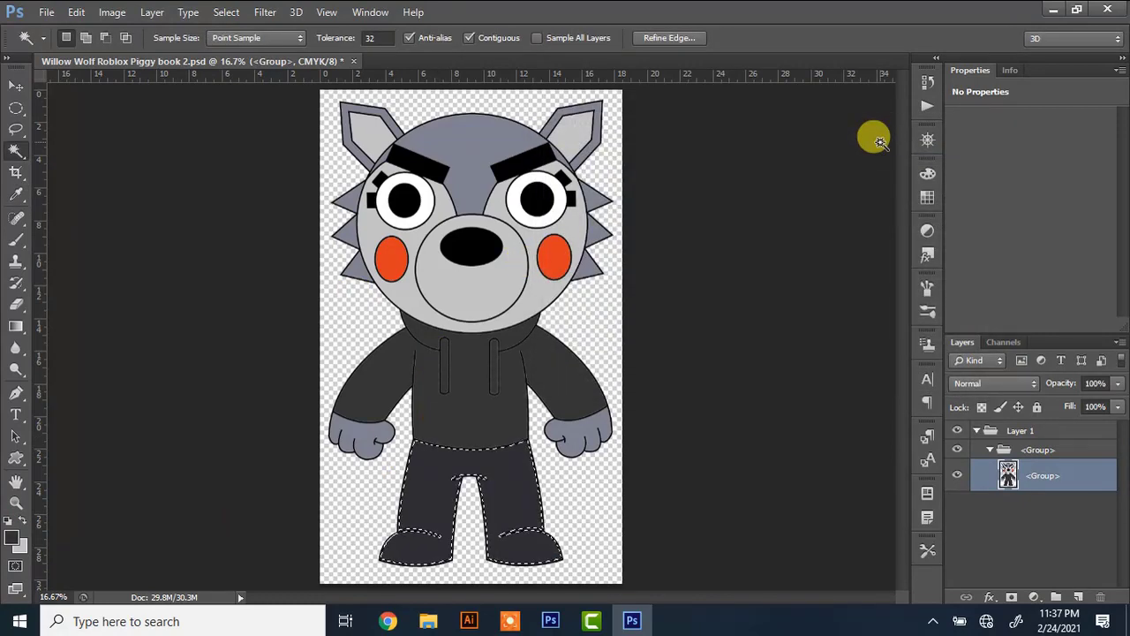
{"action": "key", "text": "ctrl+d"}
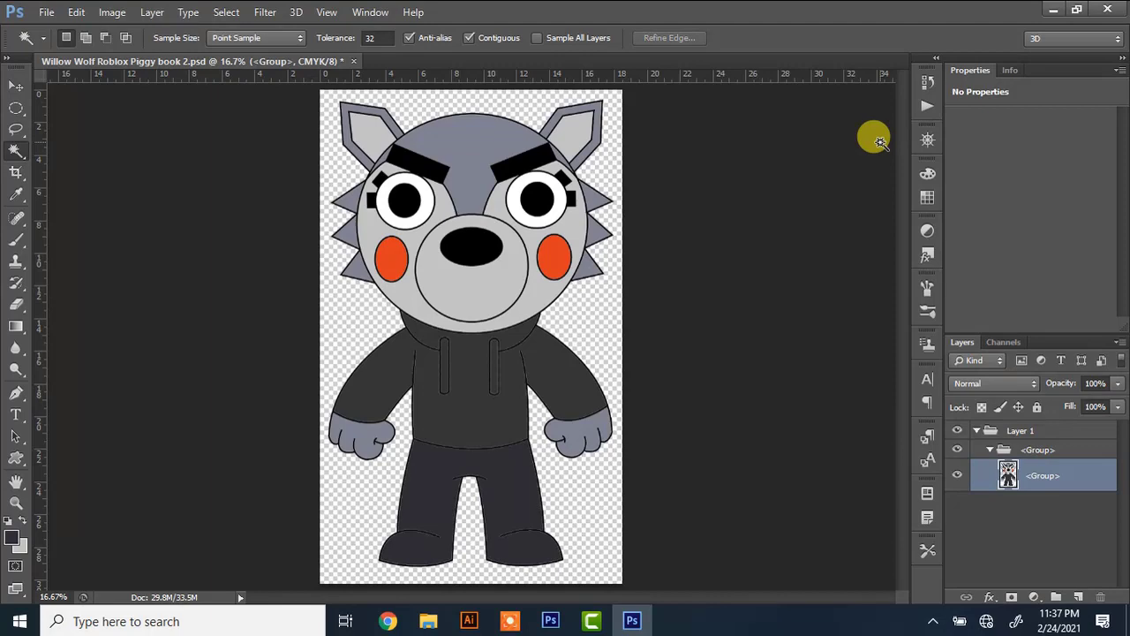
Recolor the trousers and shoes with the lighter dark blue-gray #373747, leaving nothing selected.
{"action": "left_click", "coordinate": [521, 469]}
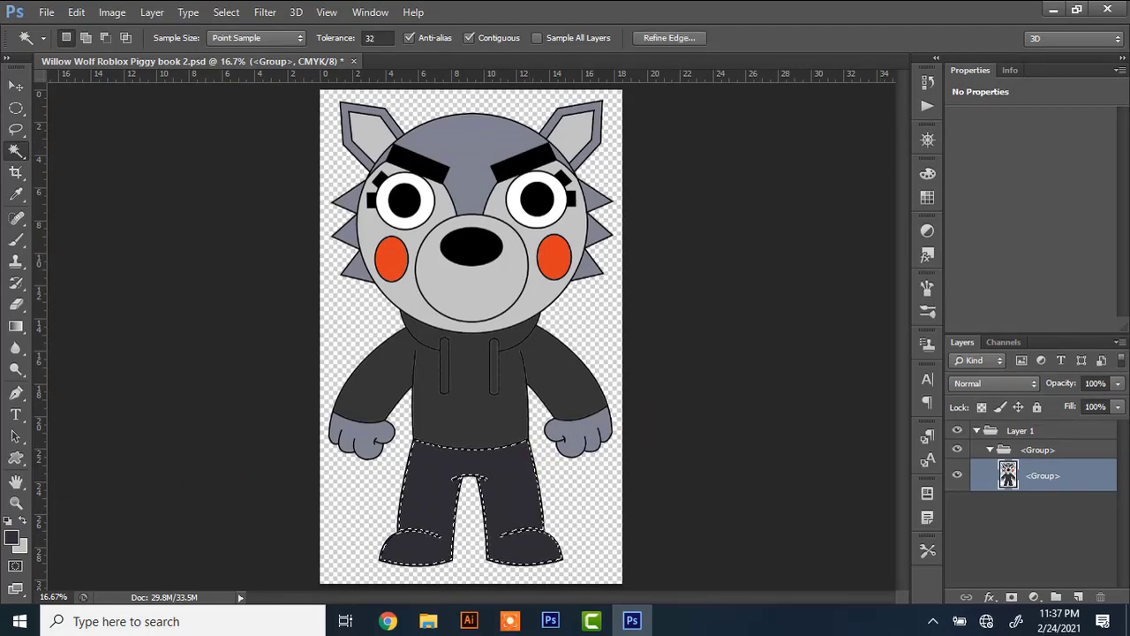
{"action": "left_click", "coordinate": [13, 539]}
{"action": "left_click", "coordinate": [596, 315]}
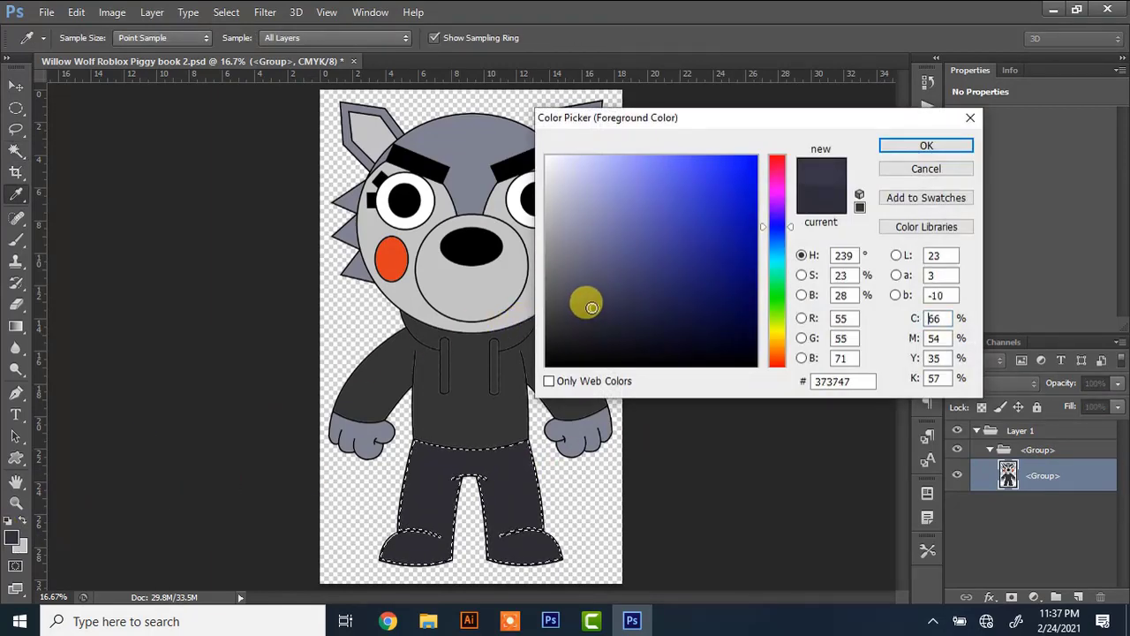
{"action": "left_click", "coordinate": [908, 144]}
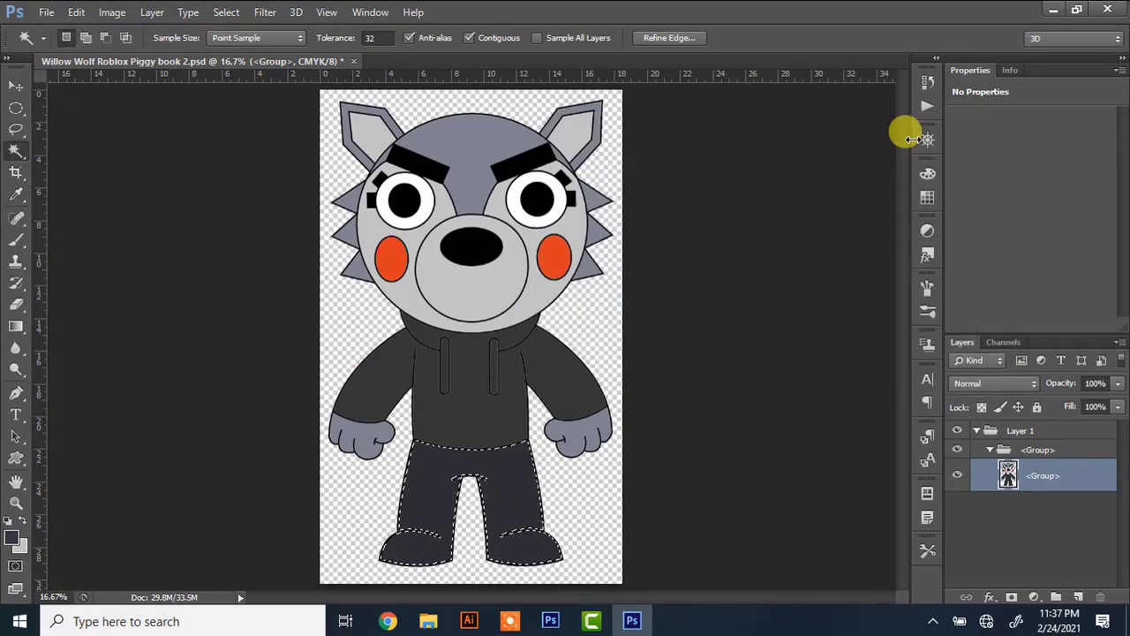
{"action": "key", "text": "alt+BackSpace"}
{"action": "key", "text": "ctrl+d"}
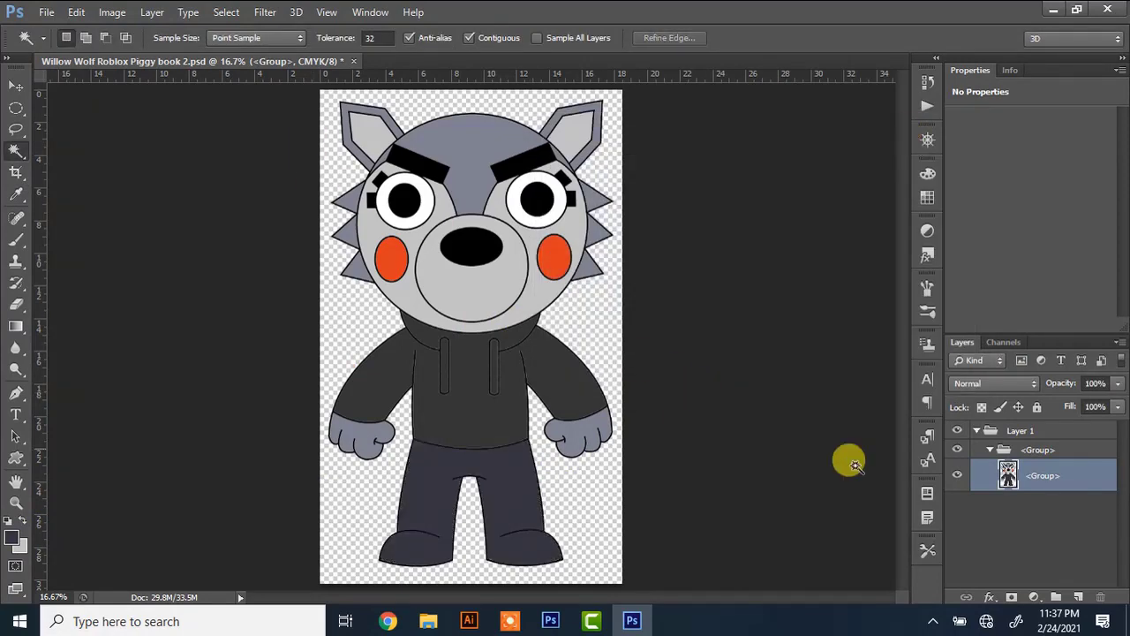
Add a 2 px black stroke effect positioned outside to the character artwork layer.
{"action": "left_click", "coordinate": [16, 86]}
{"action": "key", "text": "ctrl+minus"}
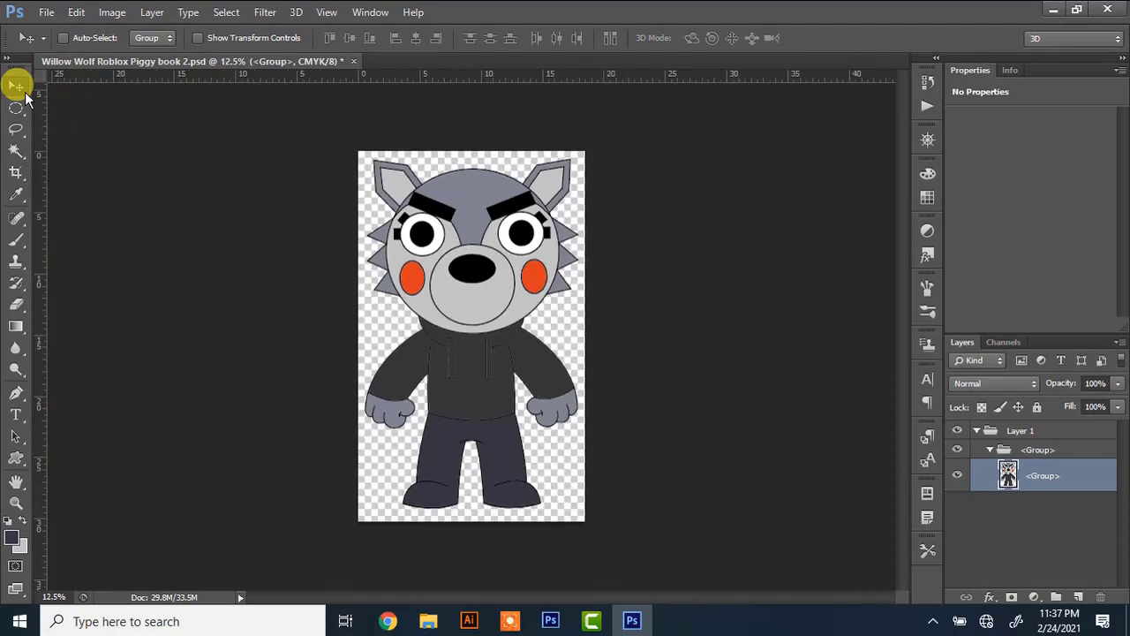
{"action": "left_click", "coordinate": [990, 597]}
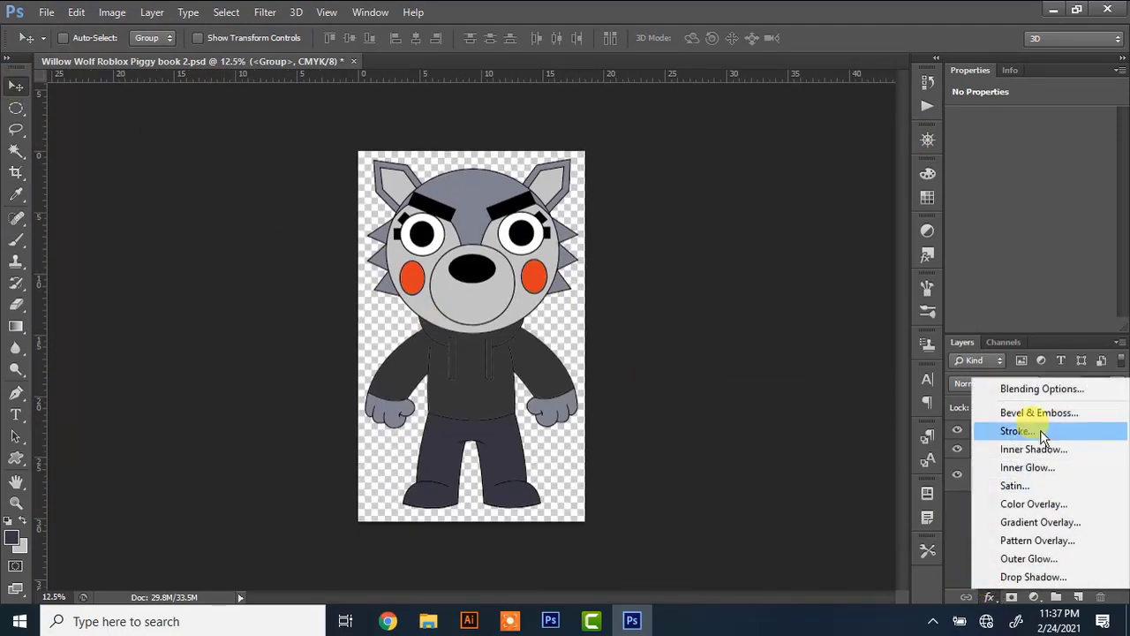
{"action": "left_click", "coordinate": [1038, 432]}
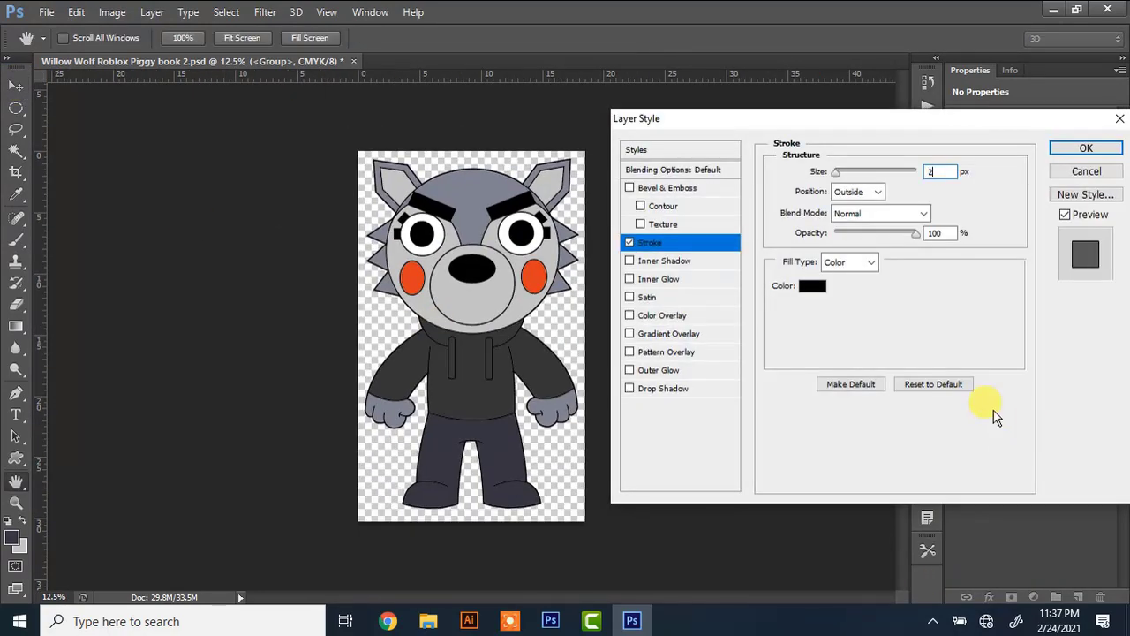
Add an inner shadow with a size of 46 px to the character layer and apply the layer style.
{"action": "left_click", "coordinate": [712, 258]}
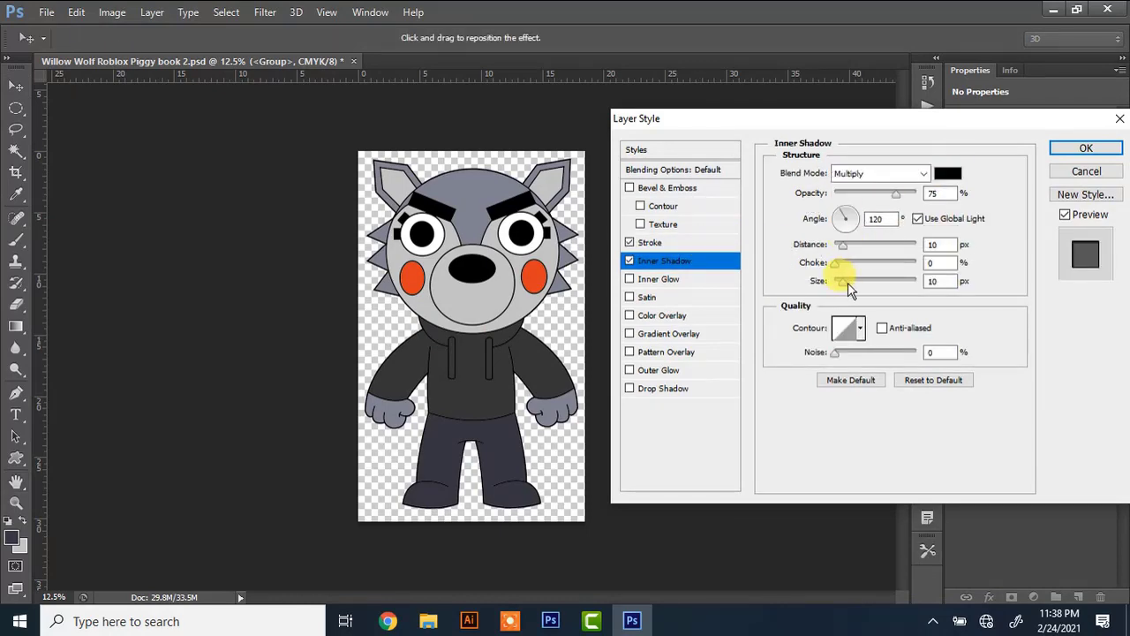
{"action": "left_click_drag", "start_coordinate": [845, 283], "coordinate": [854, 285]}
{"action": "left_click", "coordinate": [1085, 147]}
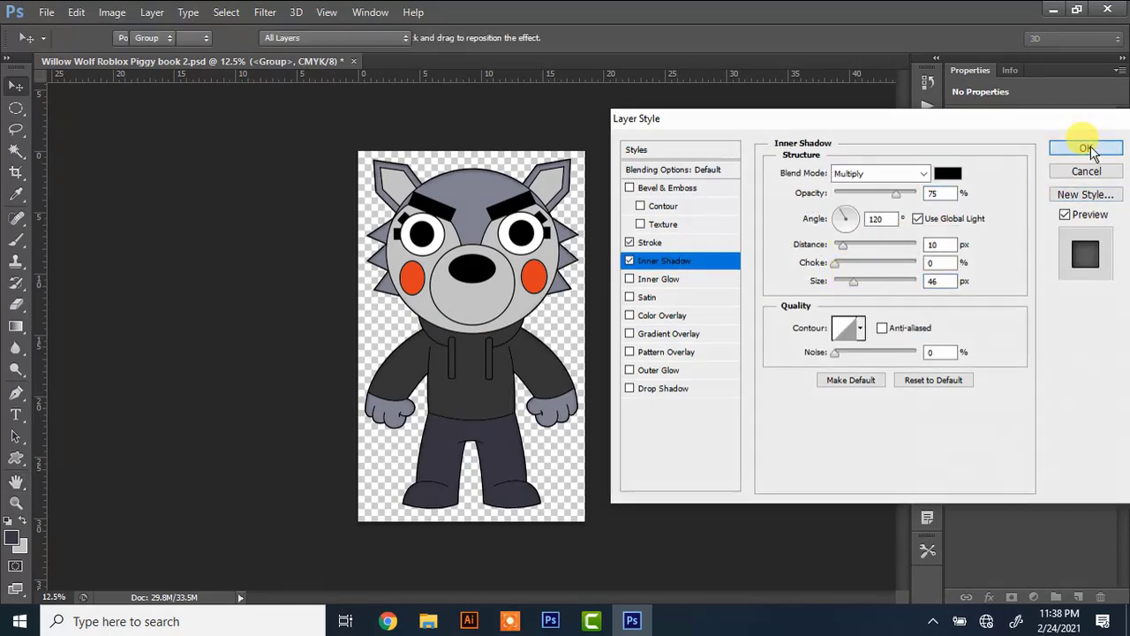
Add a Curves adjustment layer above the character and darken the midtones with a curve point at input 44, output 49.
{"action": "key", "text": "ctrl+plus"}
{"action": "left_click", "coordinate": [928, 230]}
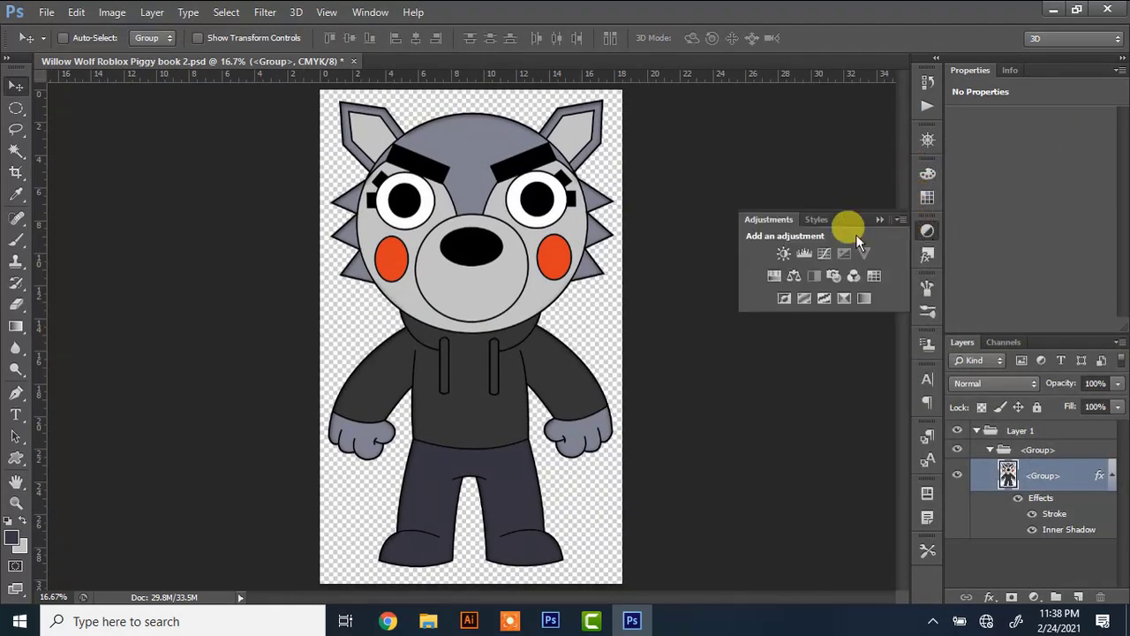
{"action": "left_click", "coordinate": [823, 252]}
{"action": "left_click_drag", "start_coordinate": [1034, 215], "coordinate": [1038, 215]}
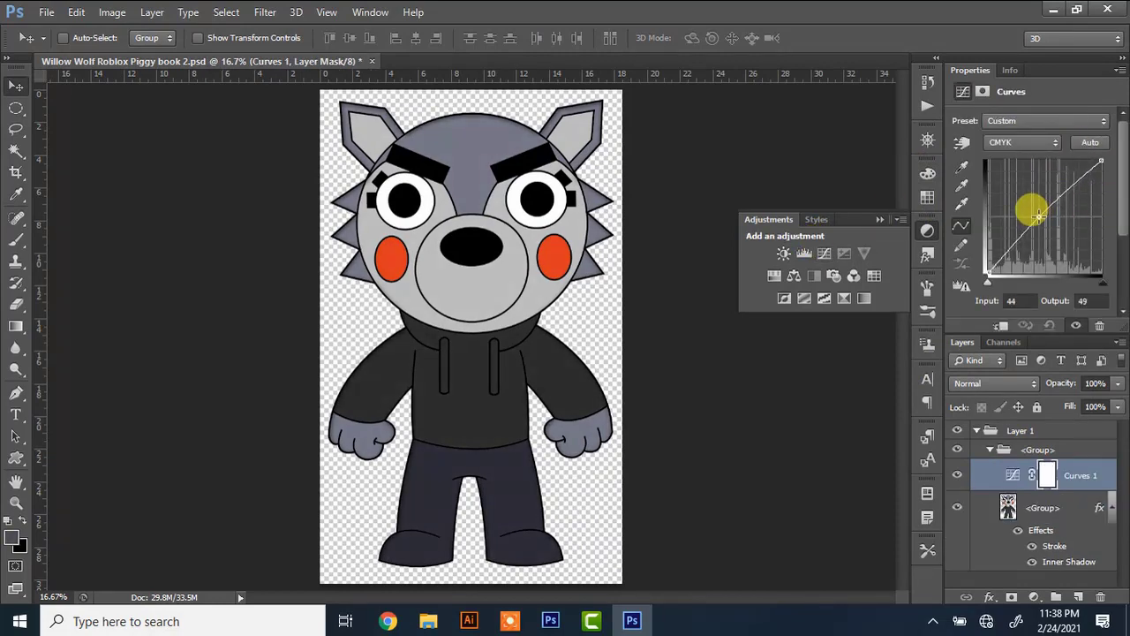
{"action": "left_click", "coordinate": [882, 219]}
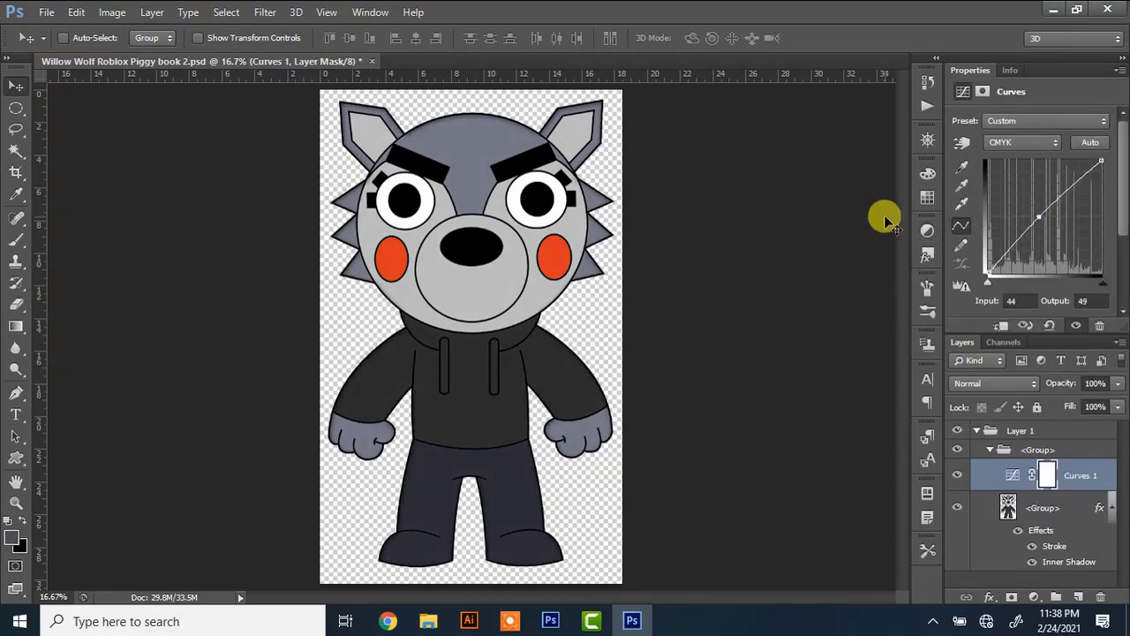
{"action": "key", "text": "ctrl+minus"}
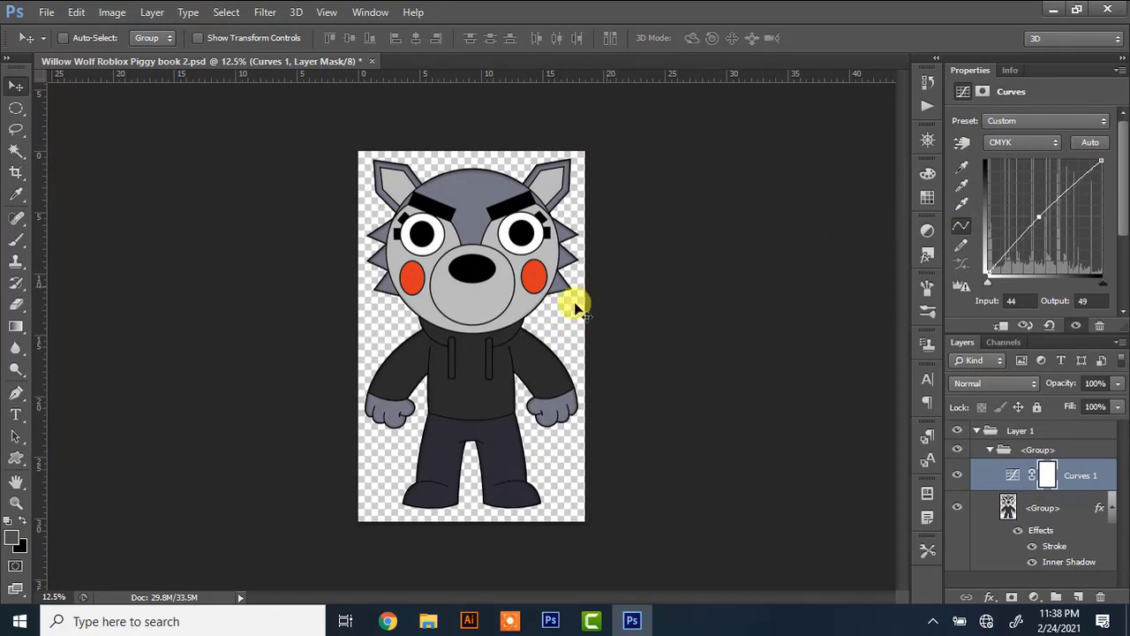